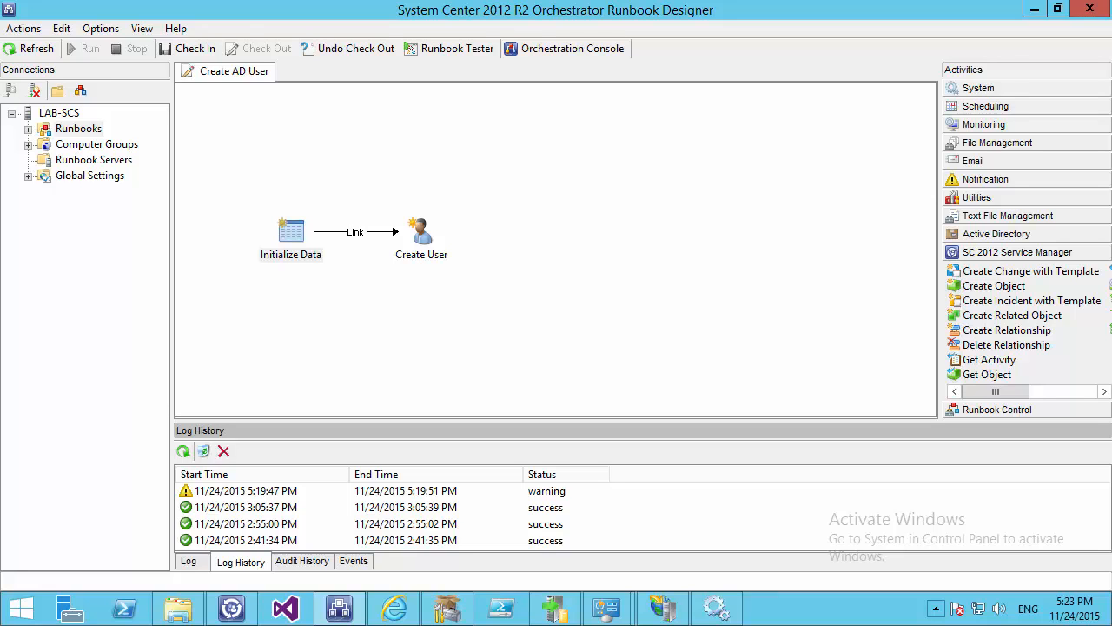
# Review Initialize Data's properties, then place a Get Object activity below Create User
pyautogui.doubleClick(293, 229)
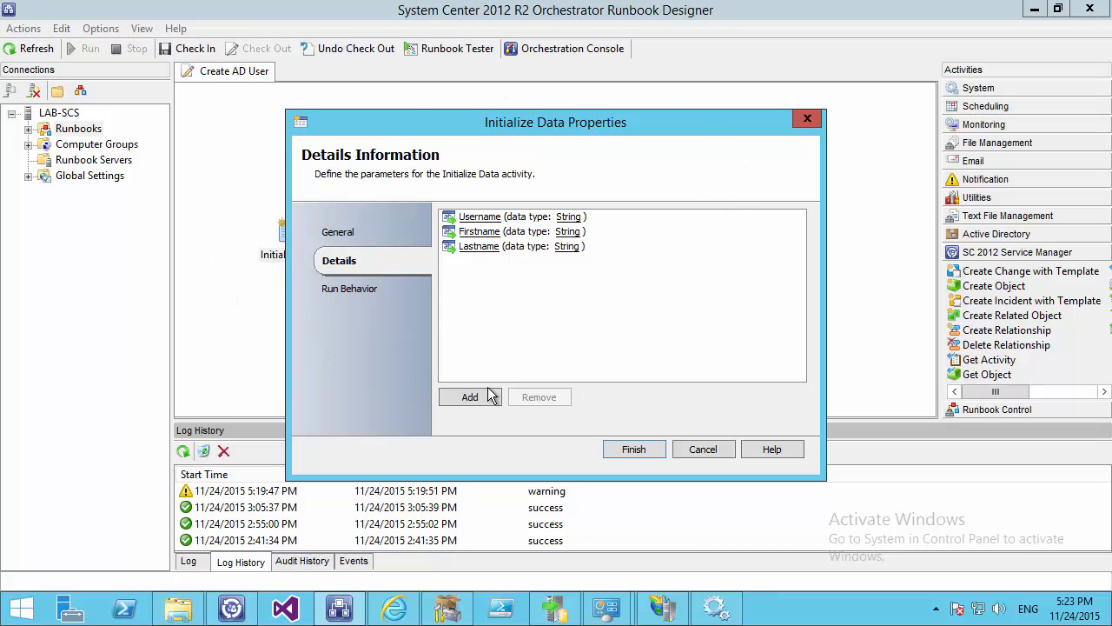
pyautogui.click(704, 450)
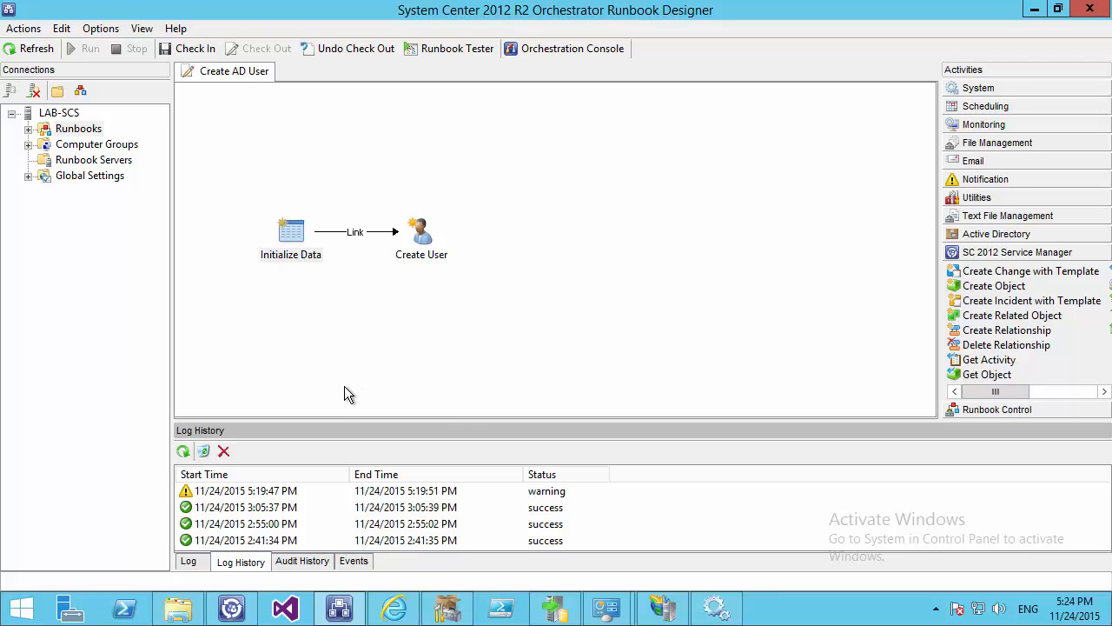
pyautogui.click(281, 226)
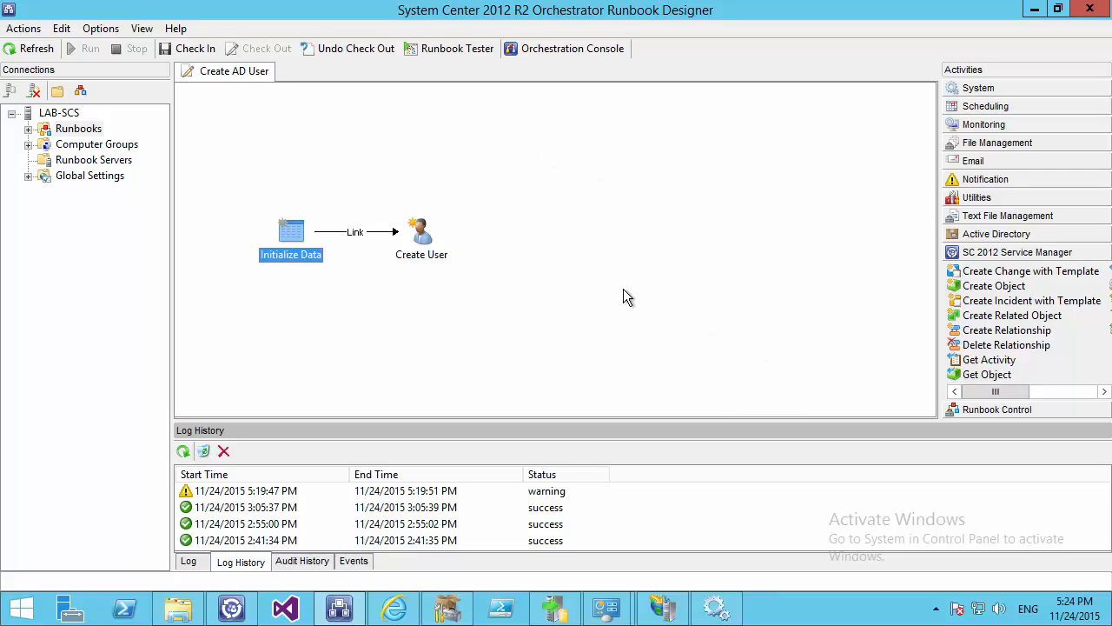
pyautogui.click(224, 118)
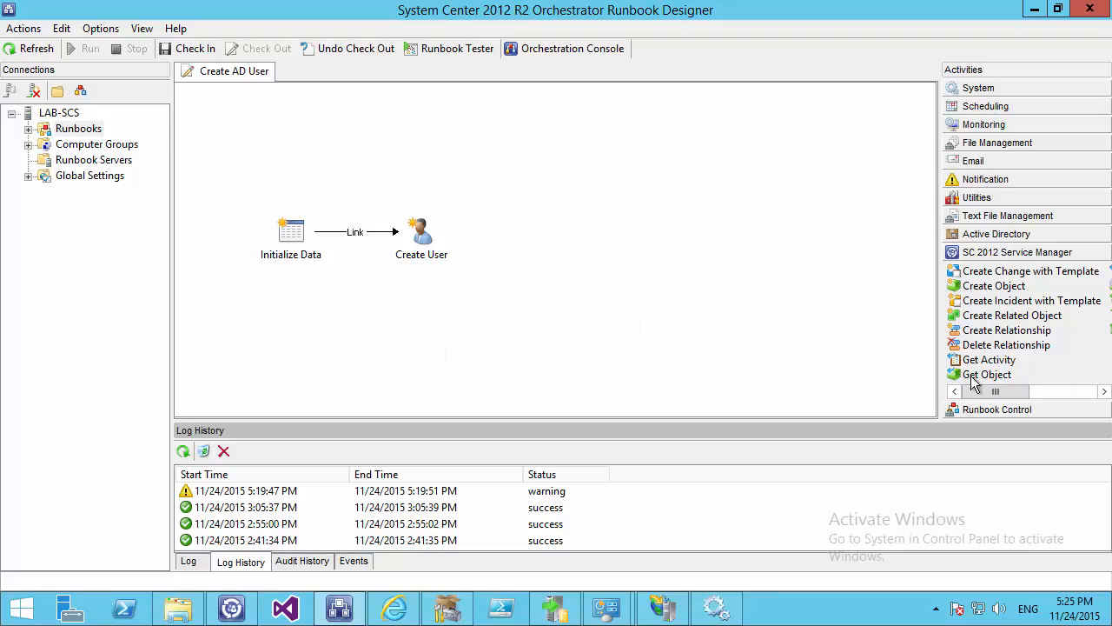
pyautogui.moveTo(992, 374); pyautogui.dragTo(409, 301)
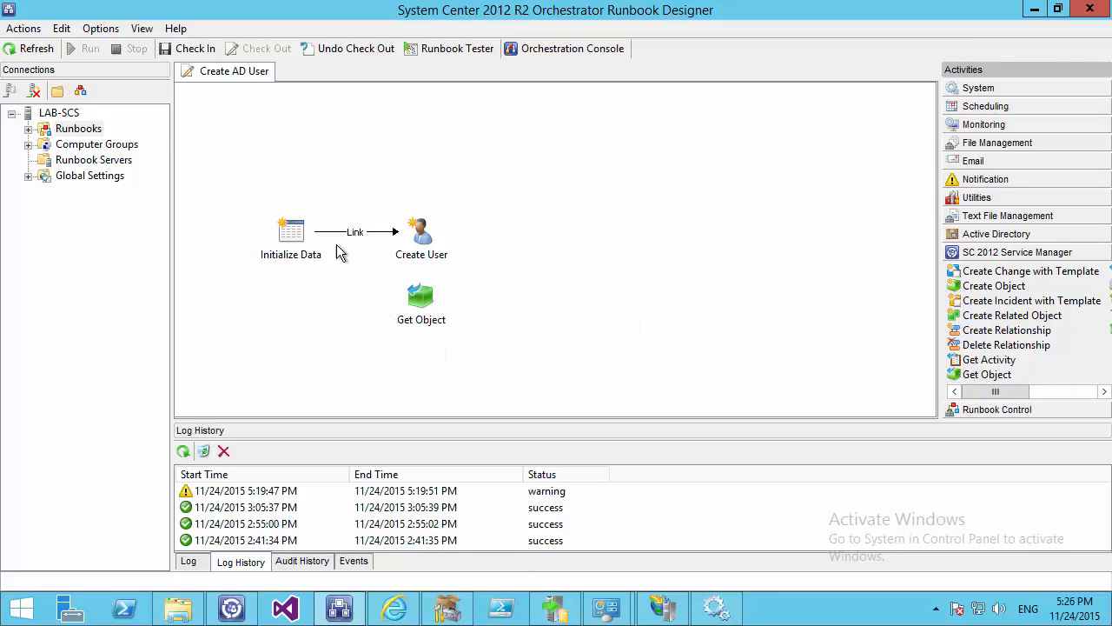
# Remove the Lastname, Firstname and Username parameters from Initialize Data
pyautogui.doubleClick(296, 237)
pyautogui.click(529, 246)
pyautogui.click(537, 397)
pyautogui.click(480, 231)
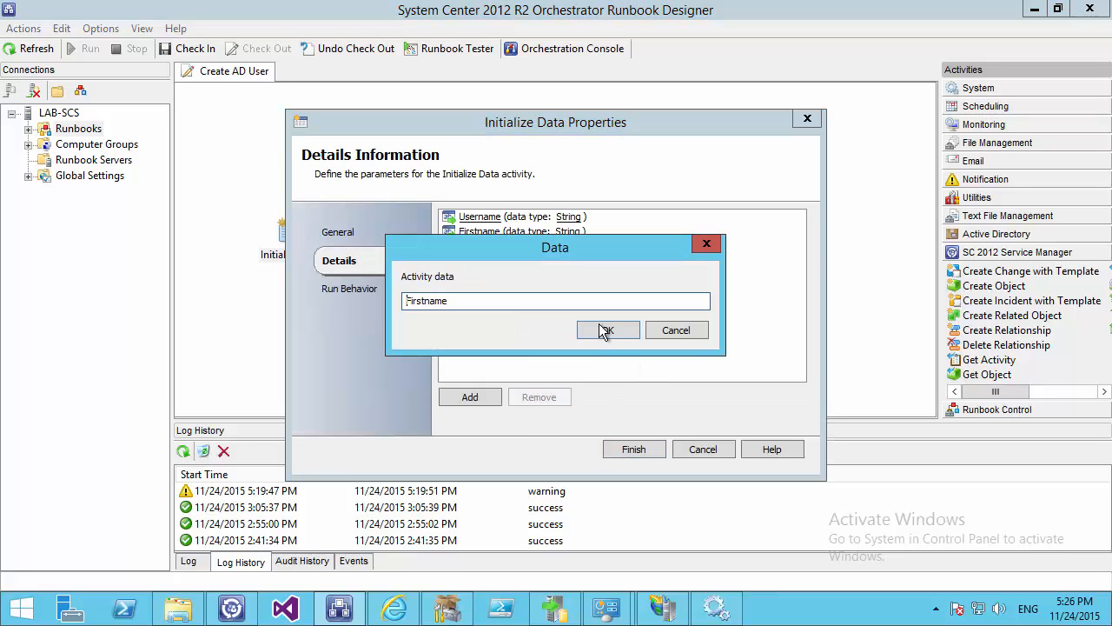
pyautogui.click(669, 331)
pyautogui.click(519, 231)
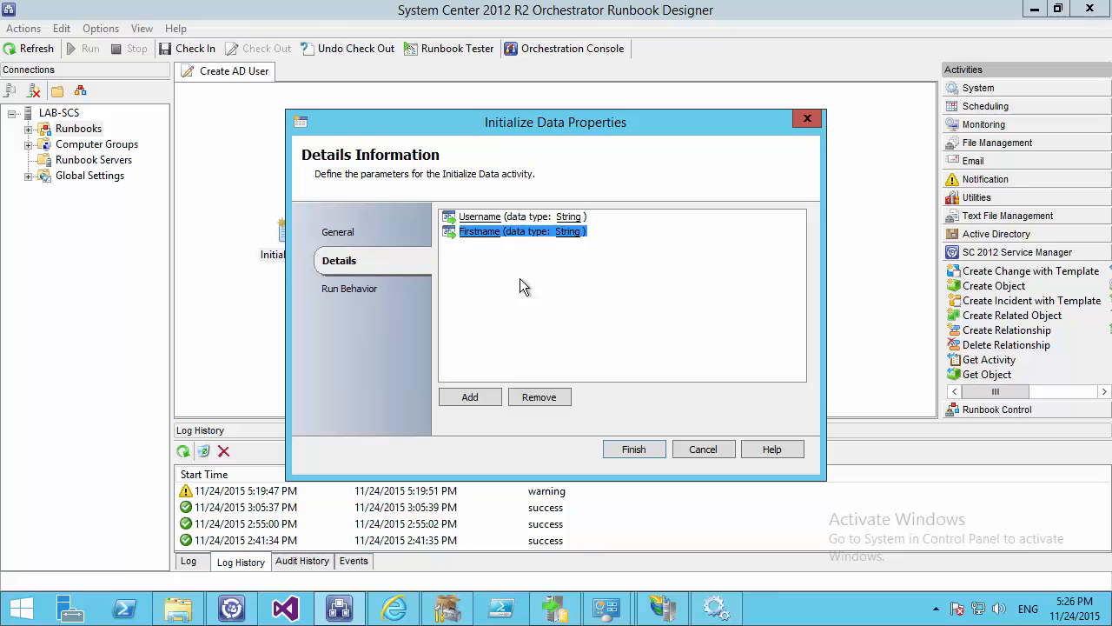
pyautogui.click(532, 397)
pyautogui.click(528, 400)
# Add a single string parameter named ID to Initialize Data and save it
pyautogui.click(470, 397)
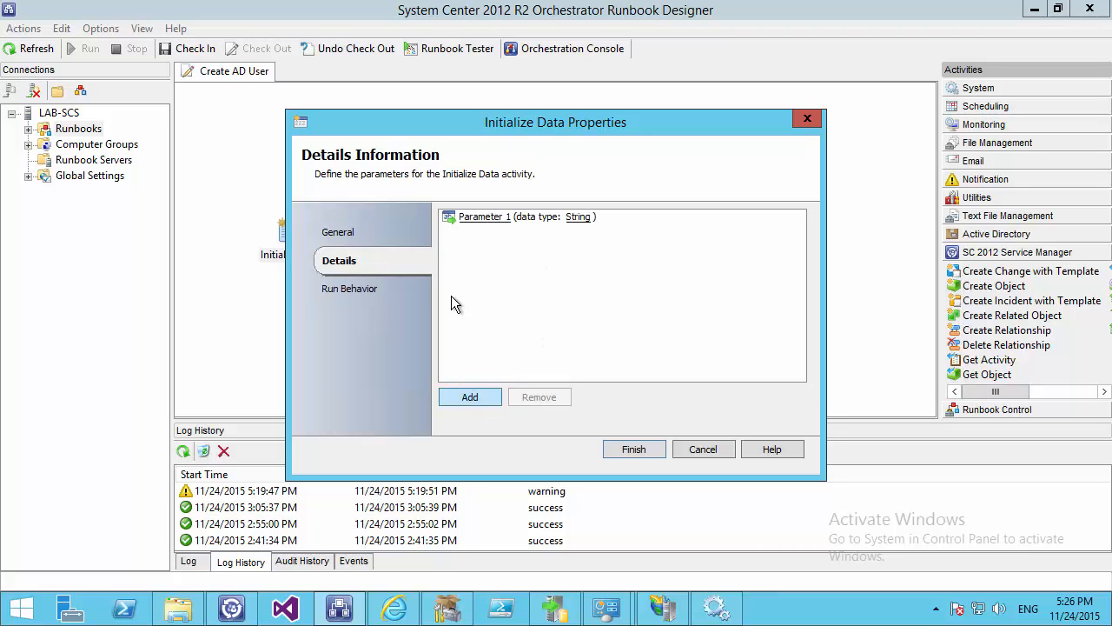
pyautogui.click(474, 219)
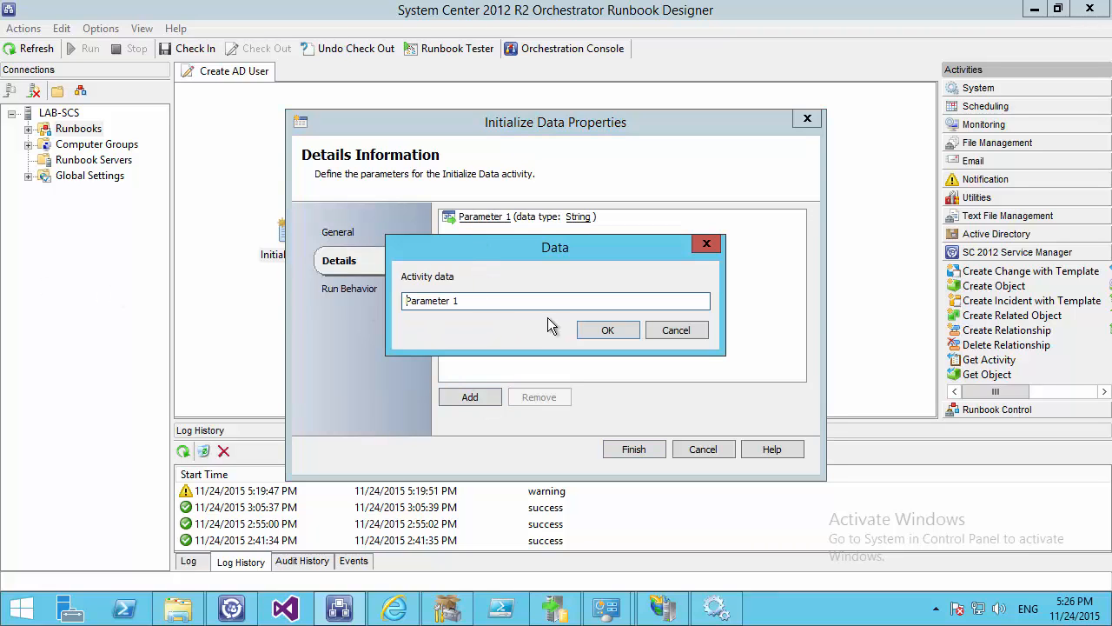
pyautogui.hotkey('ctrl', 'a')
pyautogui.write('ID')
pyautogui.click(606, 334)
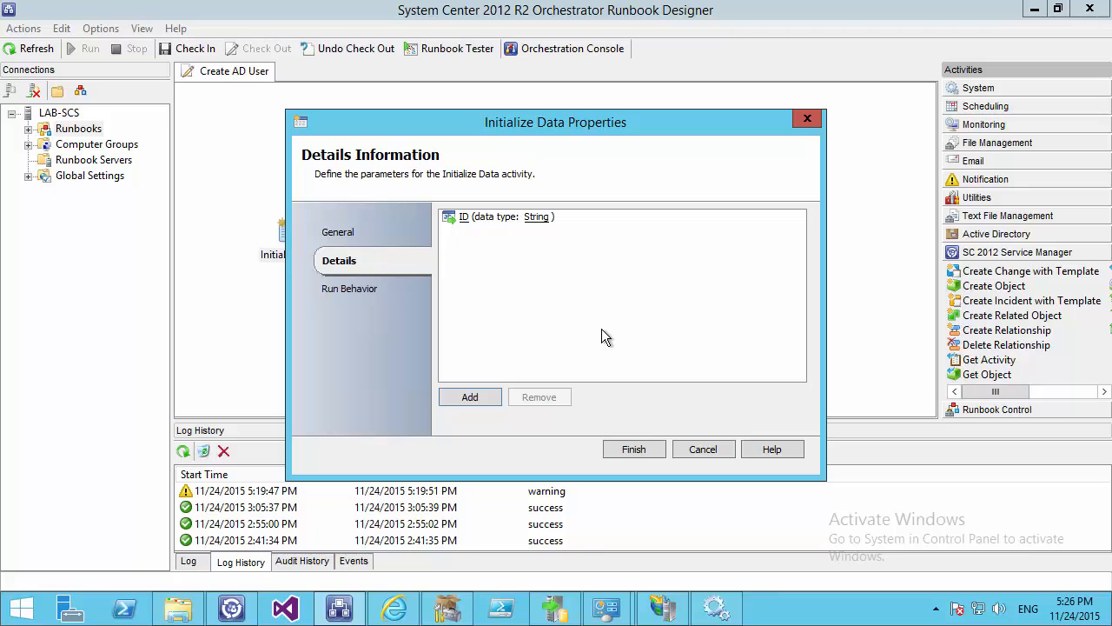
pyautogui.click(654, 449)
# Detach Initialize Data's link from Create User and reattach it to Get Object
pyautogui.rightClick(376, 232)
pyautogui.click(408, 240)
pyautogui.click(412, 302)
# Shift Create User to the right and rename the Get Object activity to 'Service Request'
pyautogui.moveTo(422, 233); pyautogui.dragTo(552, 300)
pyautogui.rightClick(424, 320)
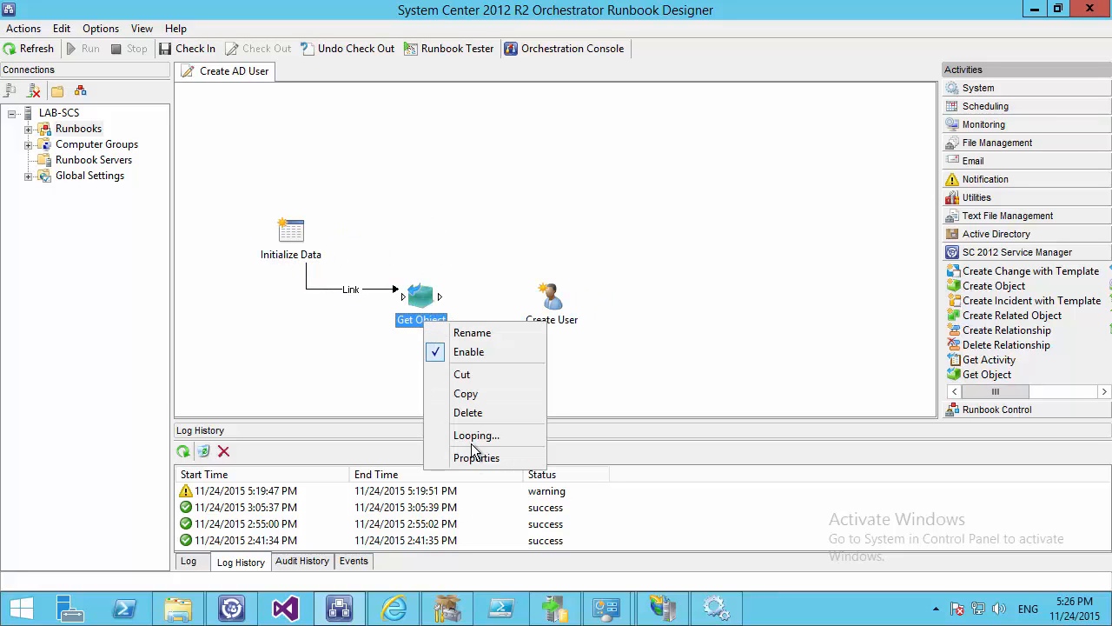
pyautogui.click(469, 331)
pyautogui.write('Serv')
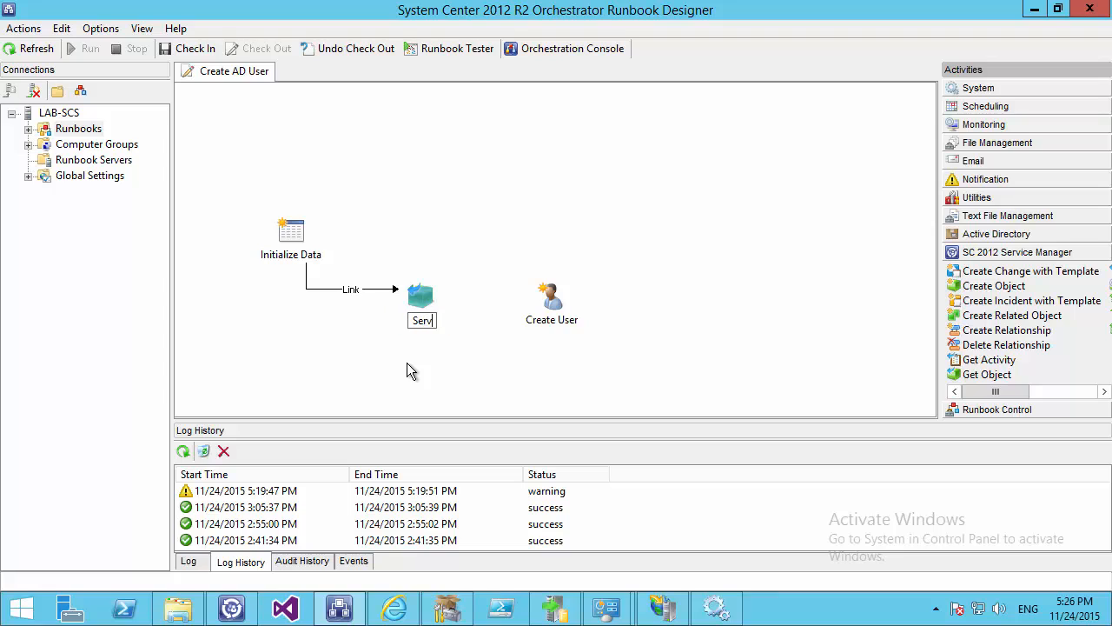
pyautogui.write('ice Request')
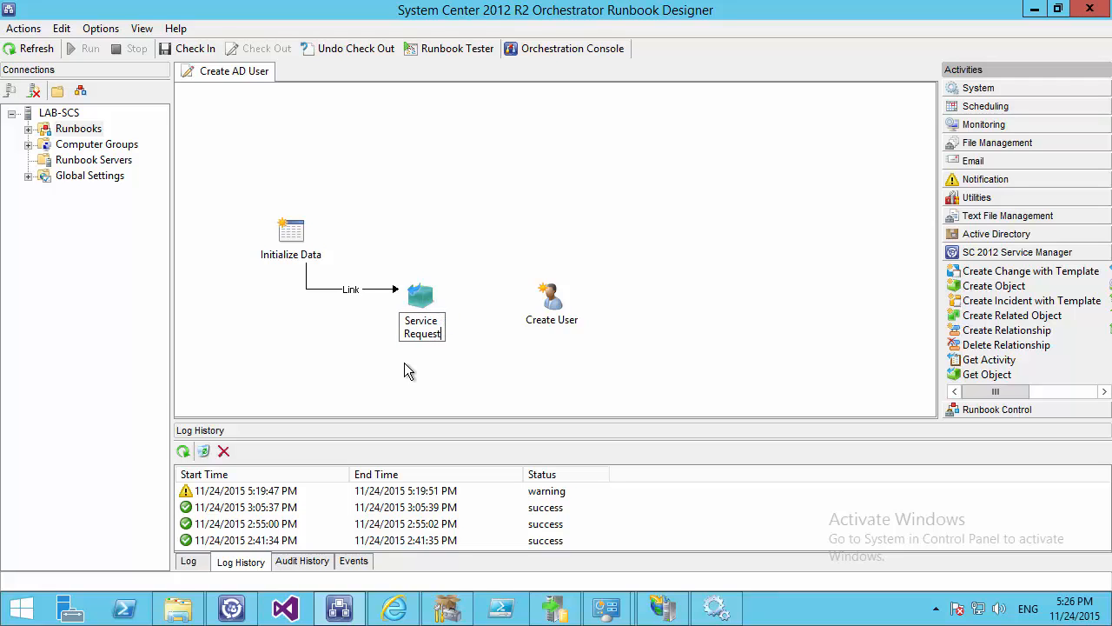
pyautogui.press('Return')
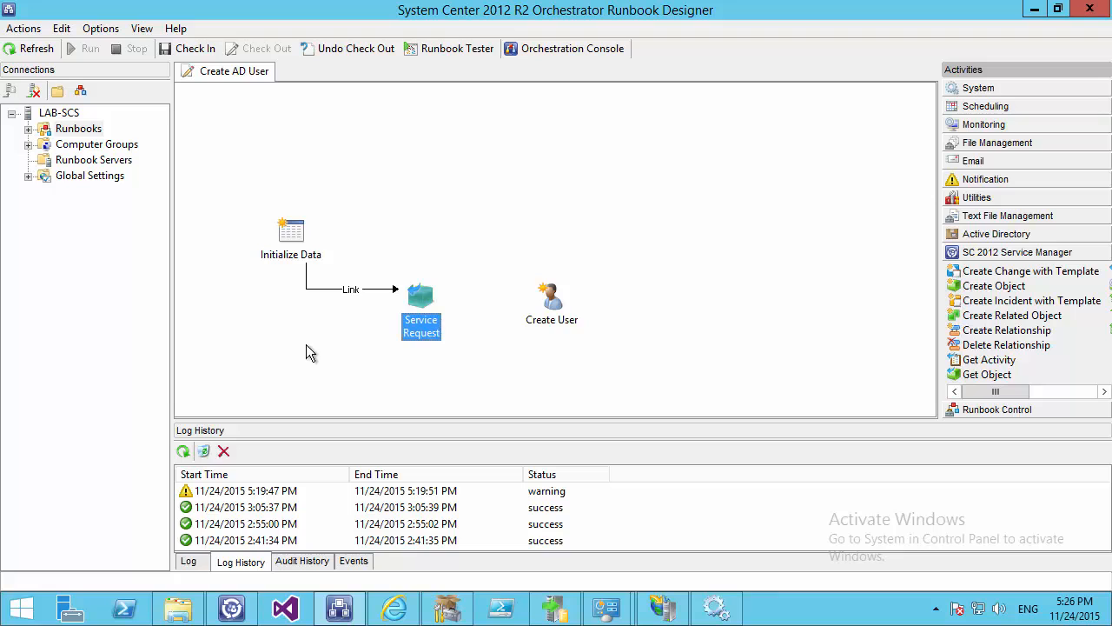
# Point Service Request at the Service Manager connection and the Service Request class
pyautogui.doubleClick(418, 304)
pyautogui.click(797, 233)
pyautogui.doubleClick(536, 213)
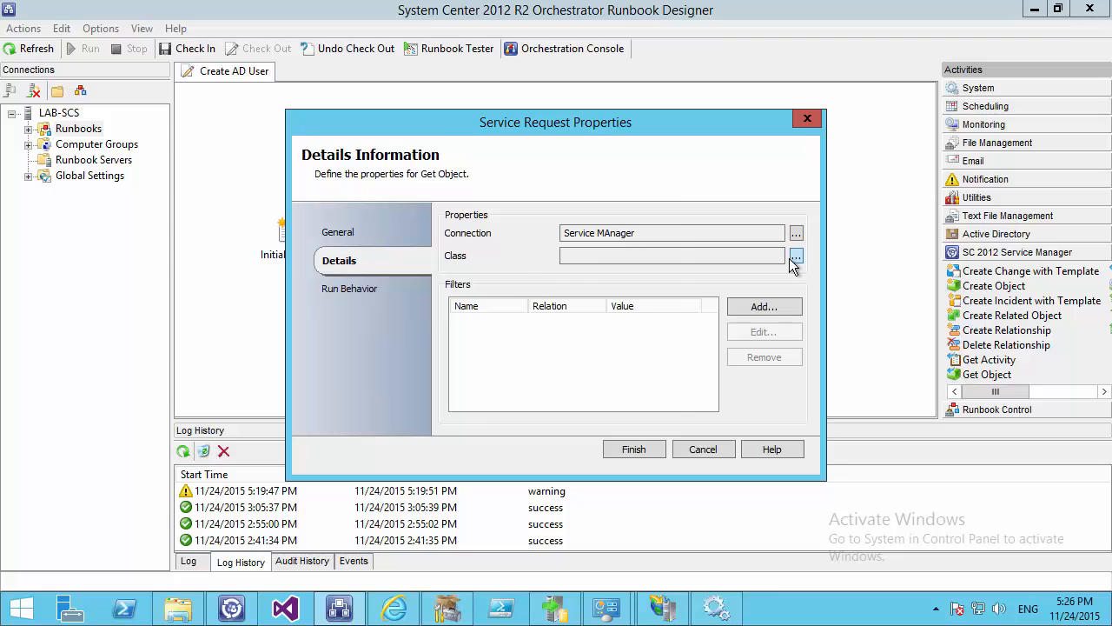
pyautogui.click(797, 255)
pyautogui.click(499, 295)
pyautogui.press('s')
pyautogui.press('Down')
pyautogui.press('Down')
pyautogui.press('Down')
pyautogui.press('Down')
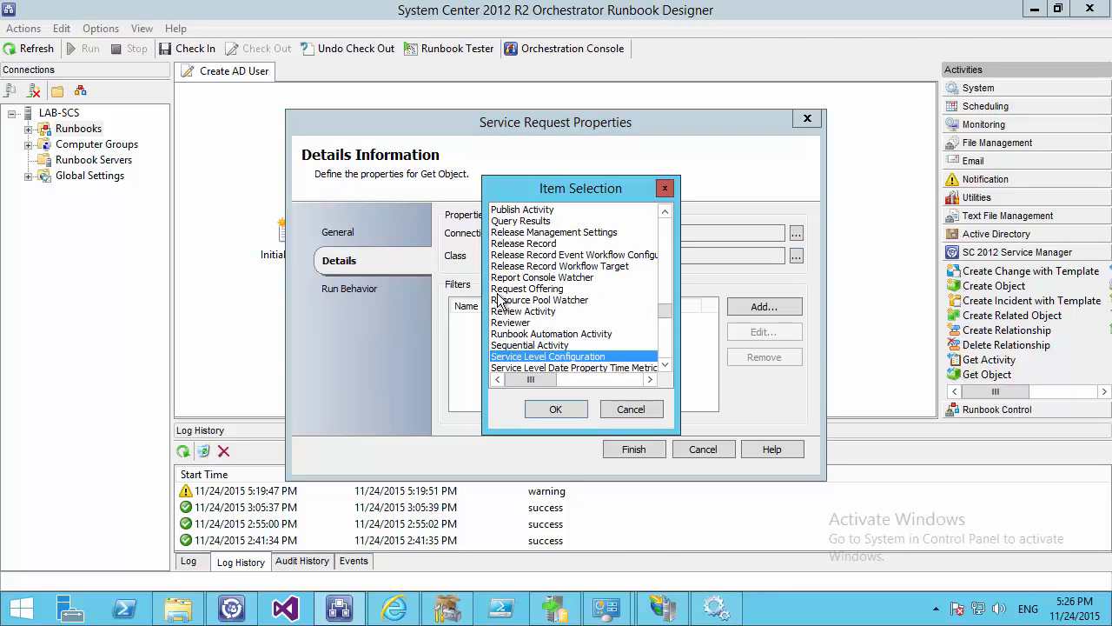
pyautogui.press('Down')
pyautogui.press('Down')
pyautogui.press('Down')
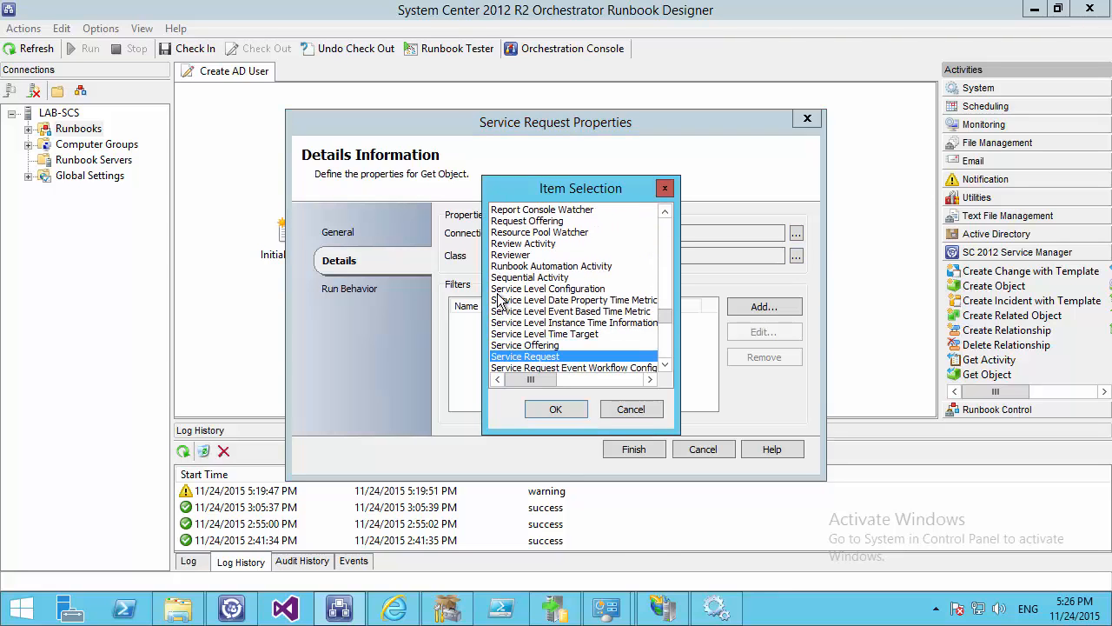
pyautogui.click(581, 409)
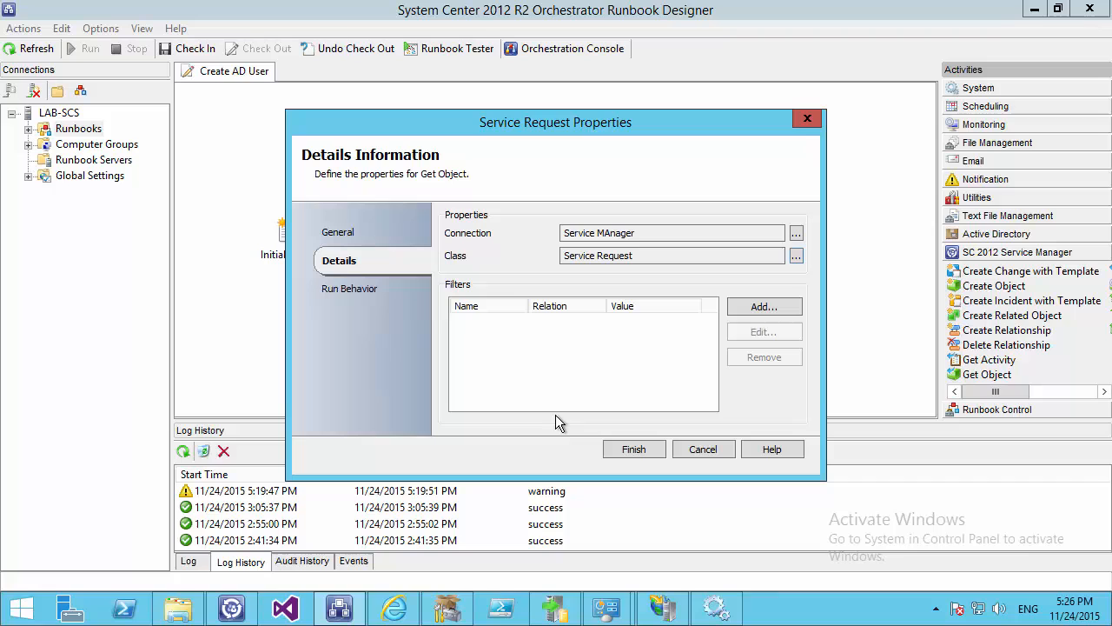
# Add an SC Object Guid Equals filter using Initialize Data's ID, and save the activity
pyautogui.click(762, 306)
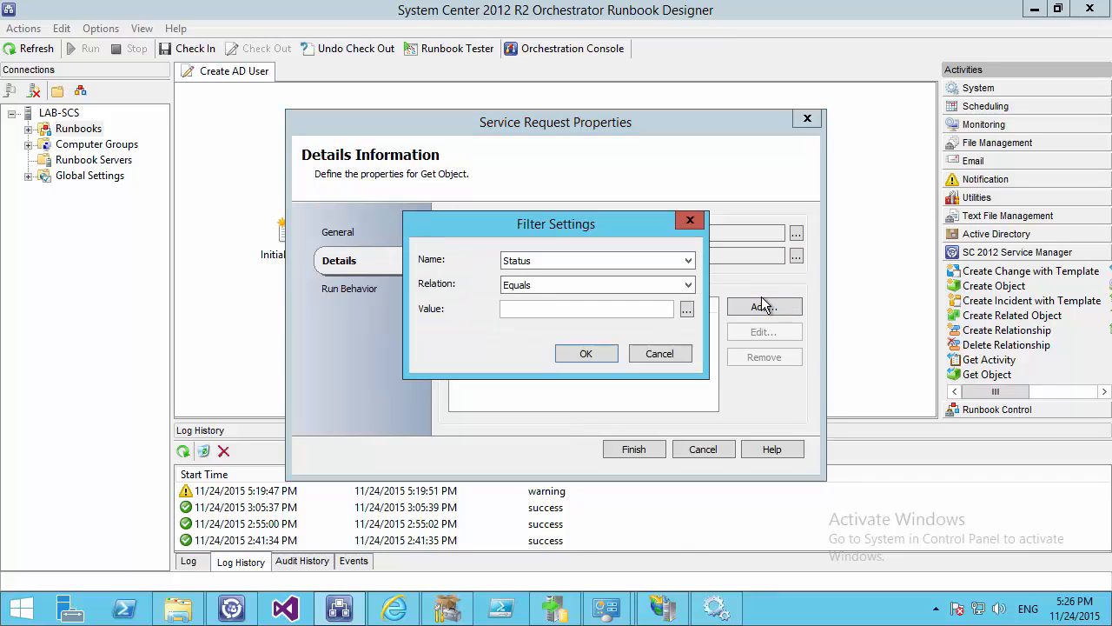
pyautogui.click(646, 354)
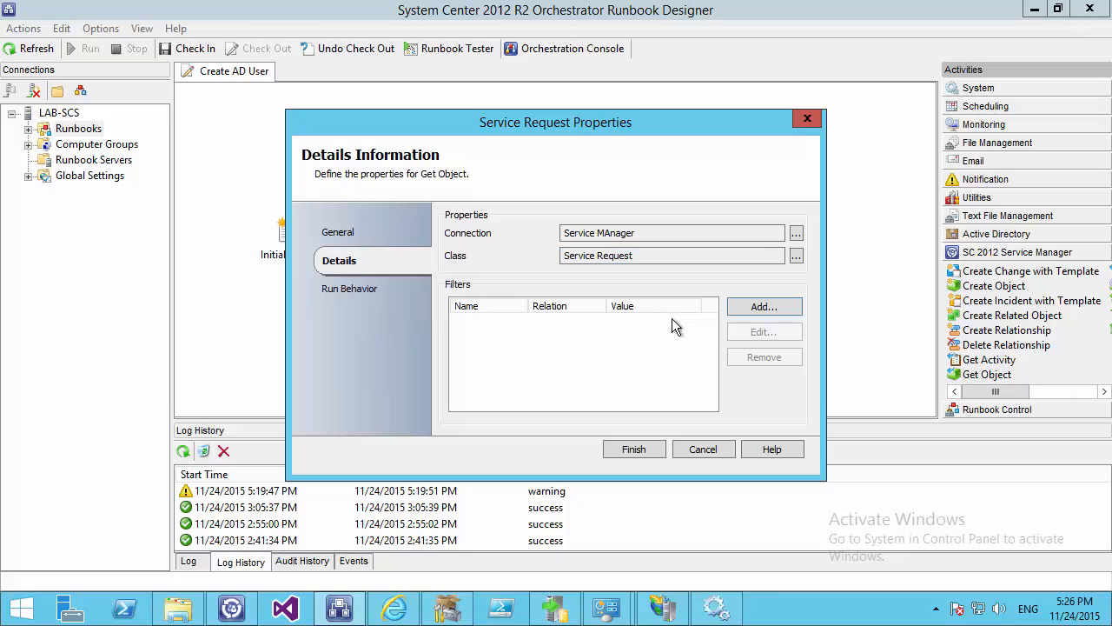
pyautogui.click(753, 305)
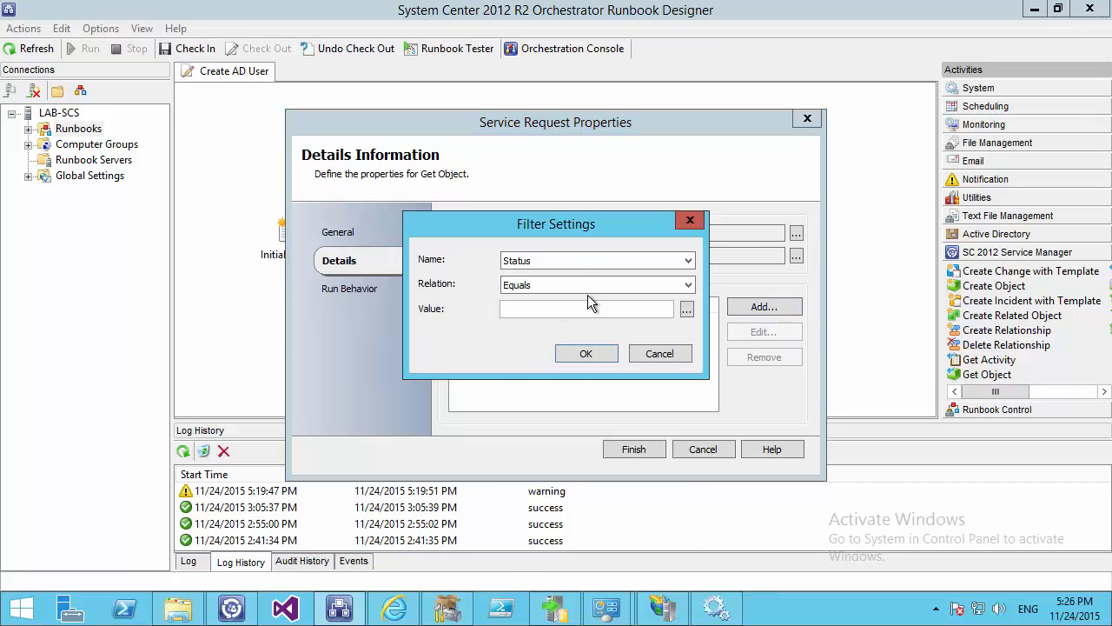
pyautogui.click(577, 259)
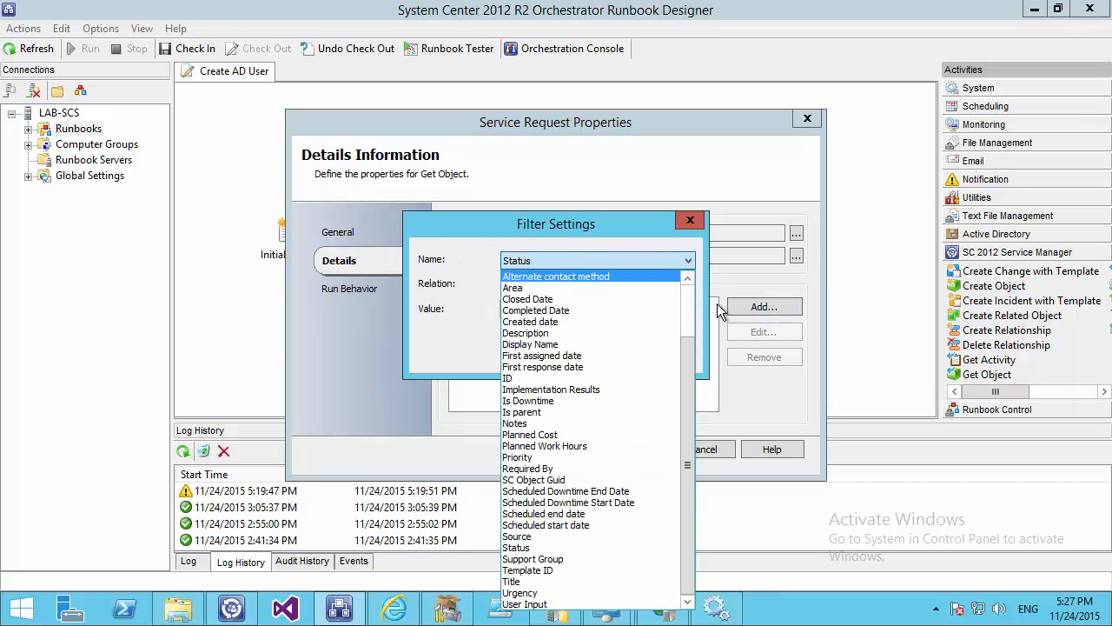
pyautogui.click(538, 481)
pyautogui.click(527, 306)
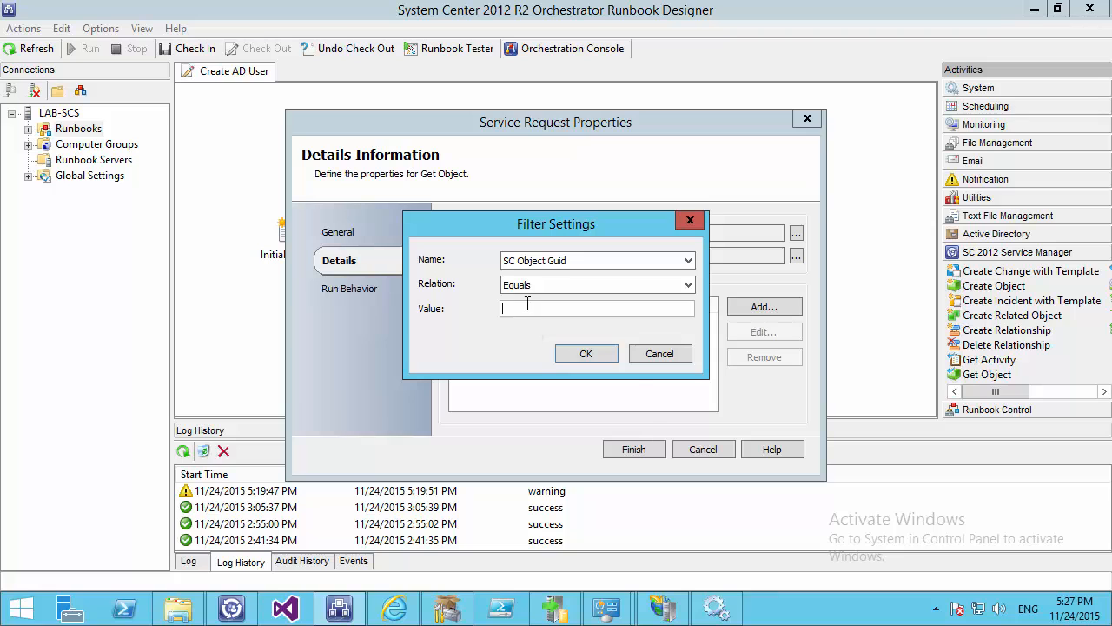
pyautogui.rightClick(522, 308)
pyautogui.moveTo(628, 319)
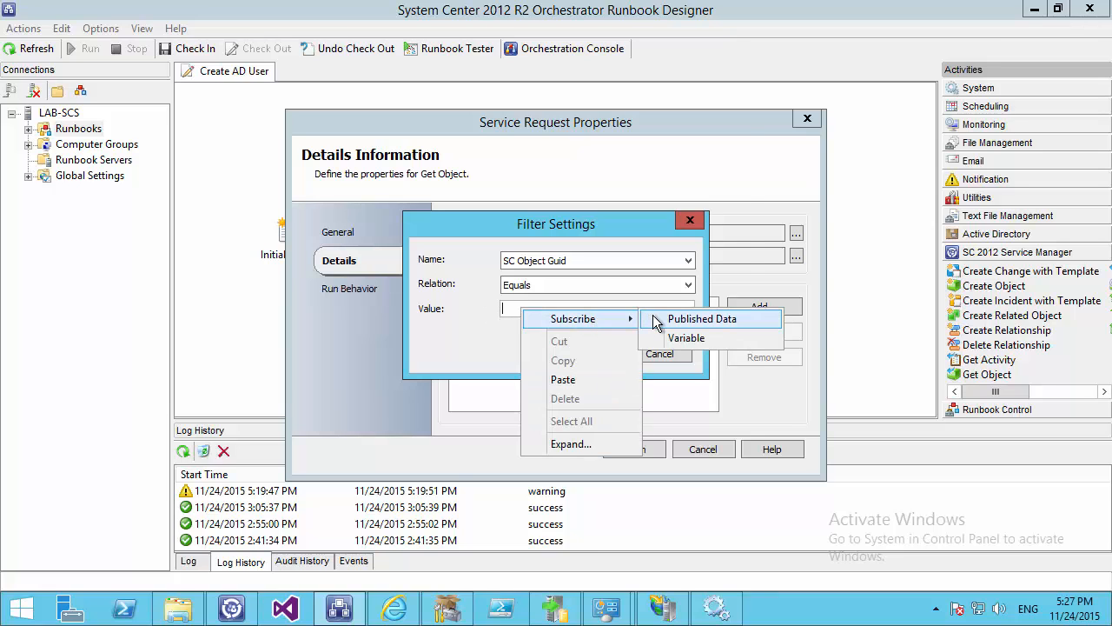
pyautogui.click(687, 319)
pyautogui.click(405, 215)
pyautogui.click(631, 438)
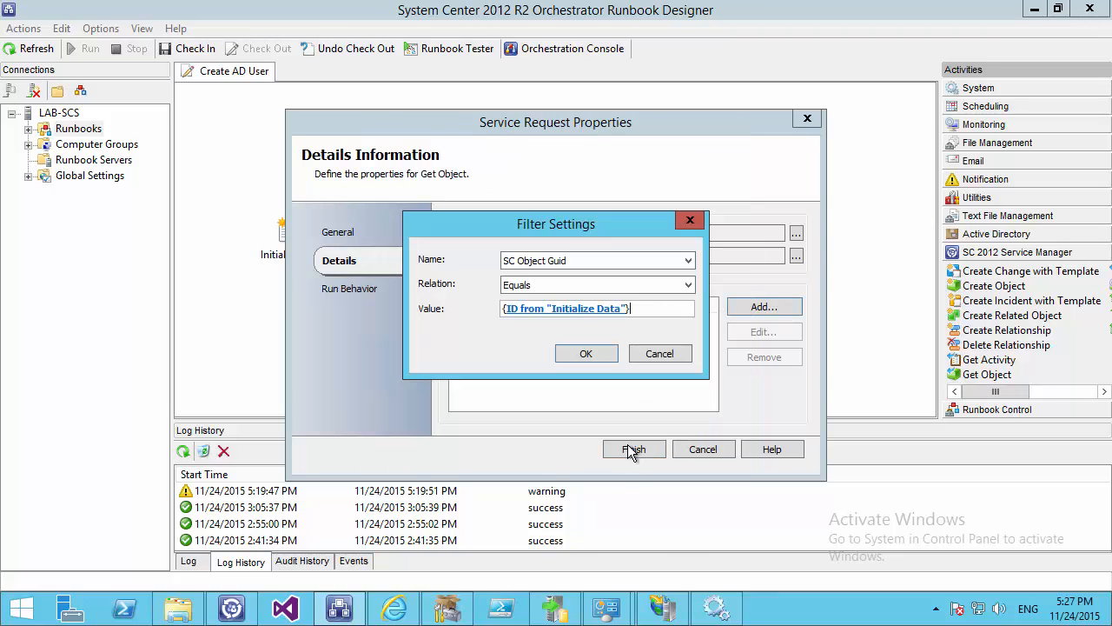
pyautogui.click(586, 353)
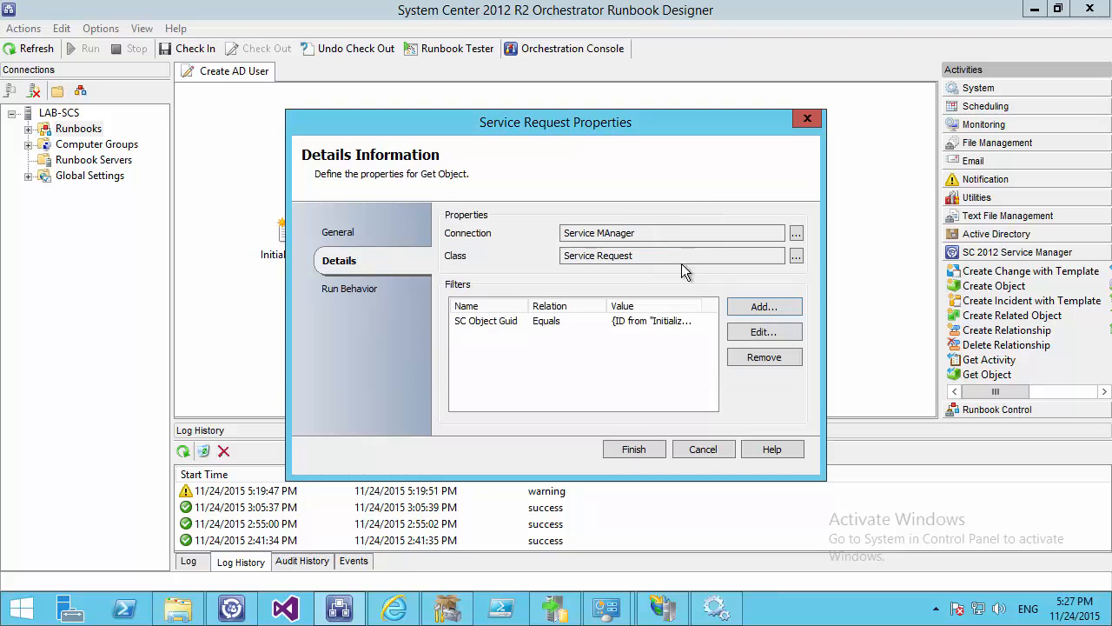
pyautogui.click(638, 450)
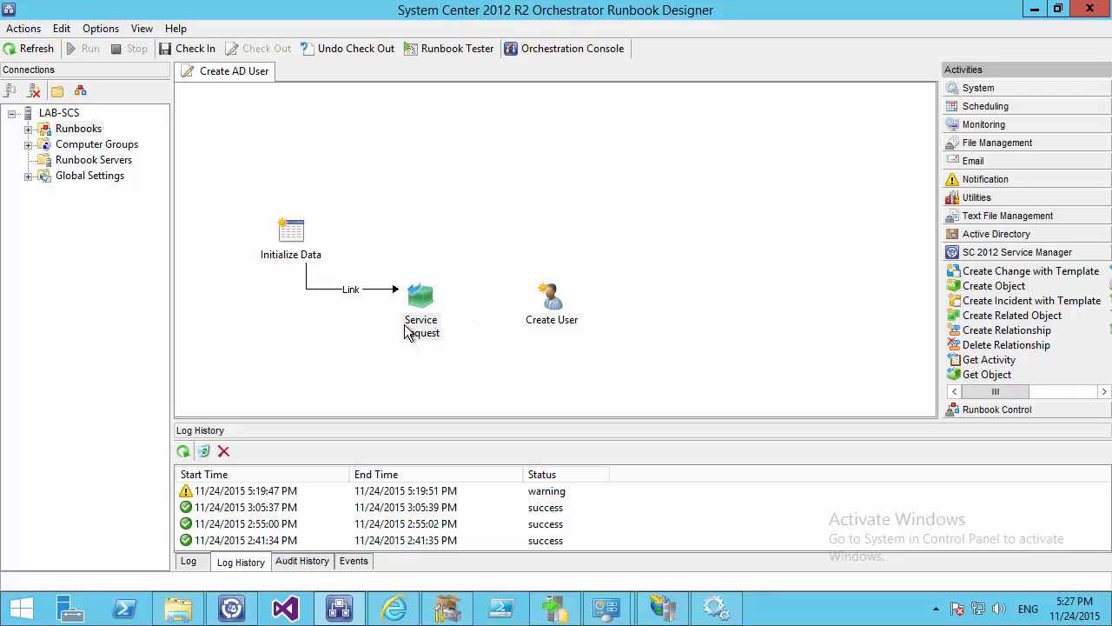
# Check Initialize Data and the unconnected Create User, then switch to Service Manager Console
pyautogui.click(293, 232)
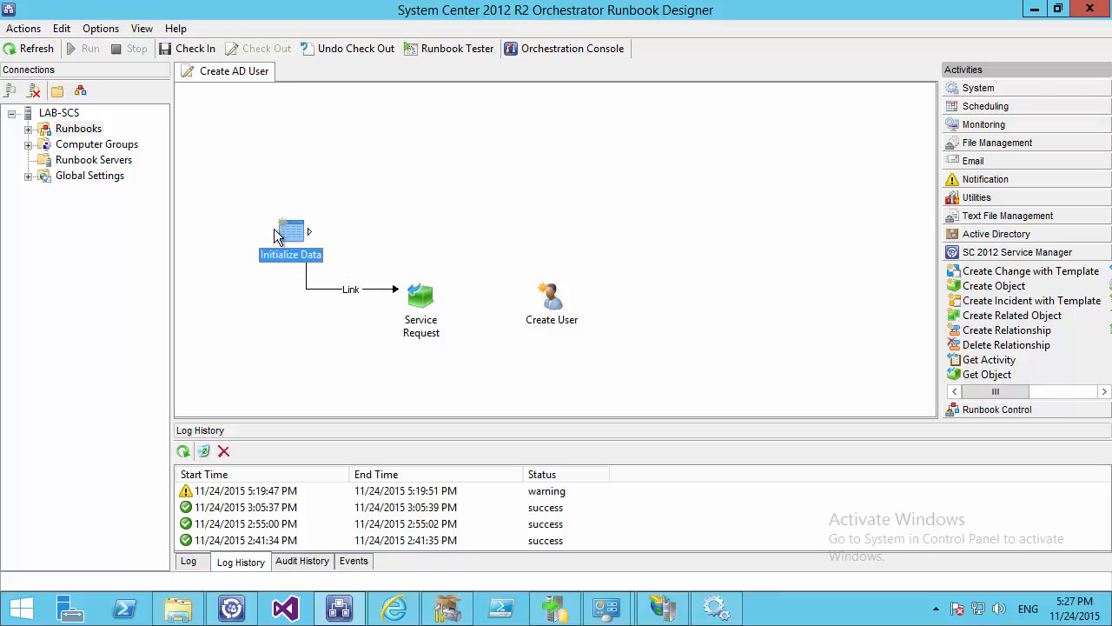
pyautogui.click(556, 303)
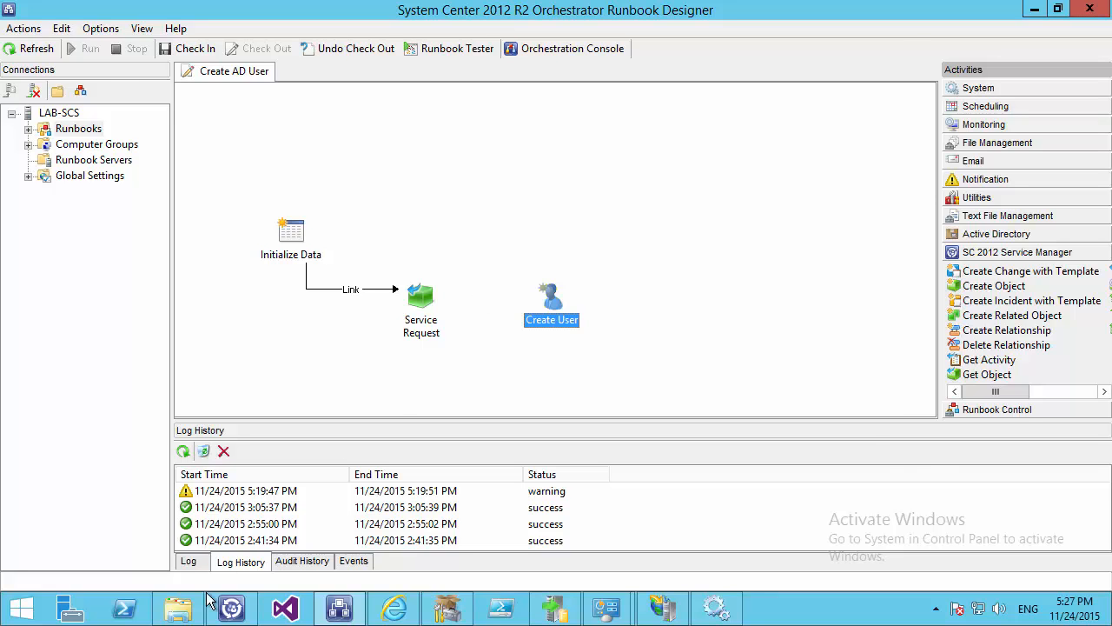
pyautogui.click(231, 608)
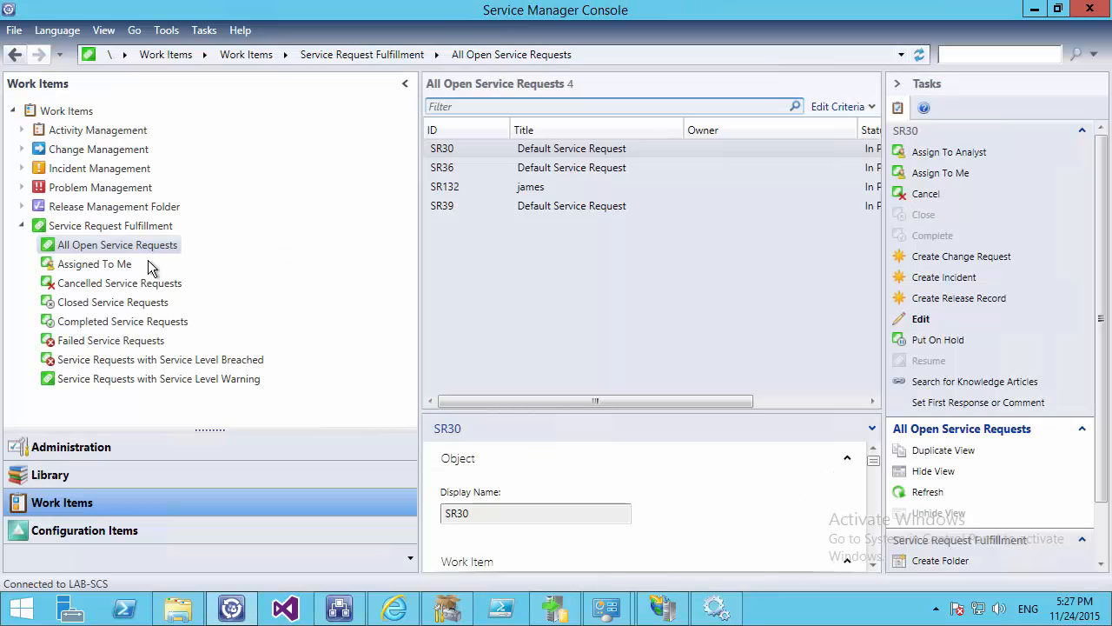
# Start a new service request from the Creating A New AD User offering
pyautogui.click(166, 30)
pyautogui.click(192, 202)
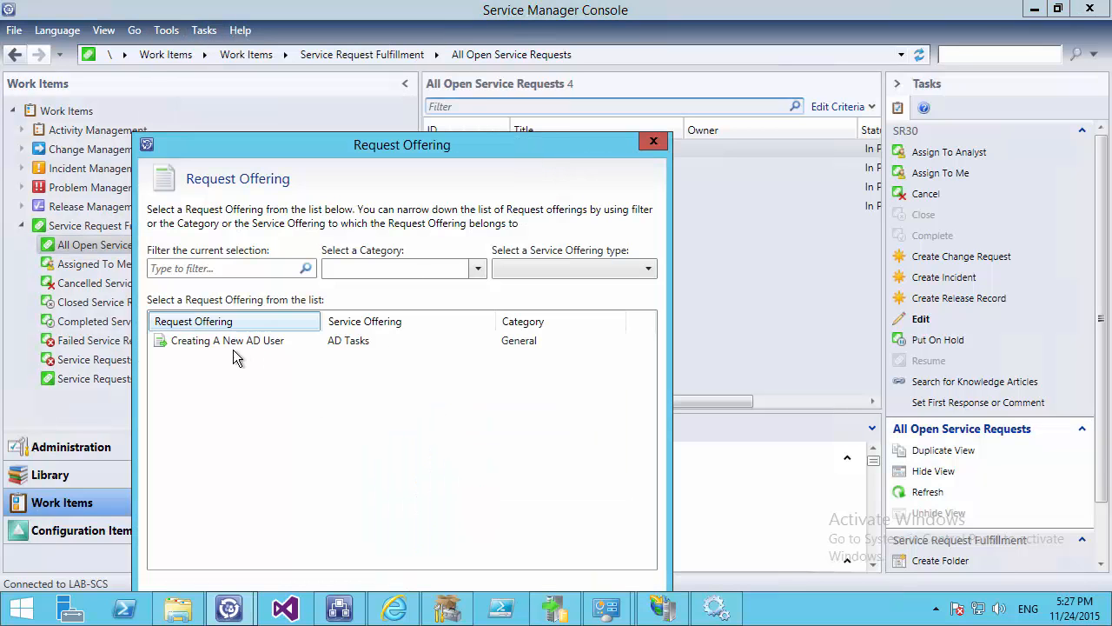
pyautogui.doubleClick(235, 341)
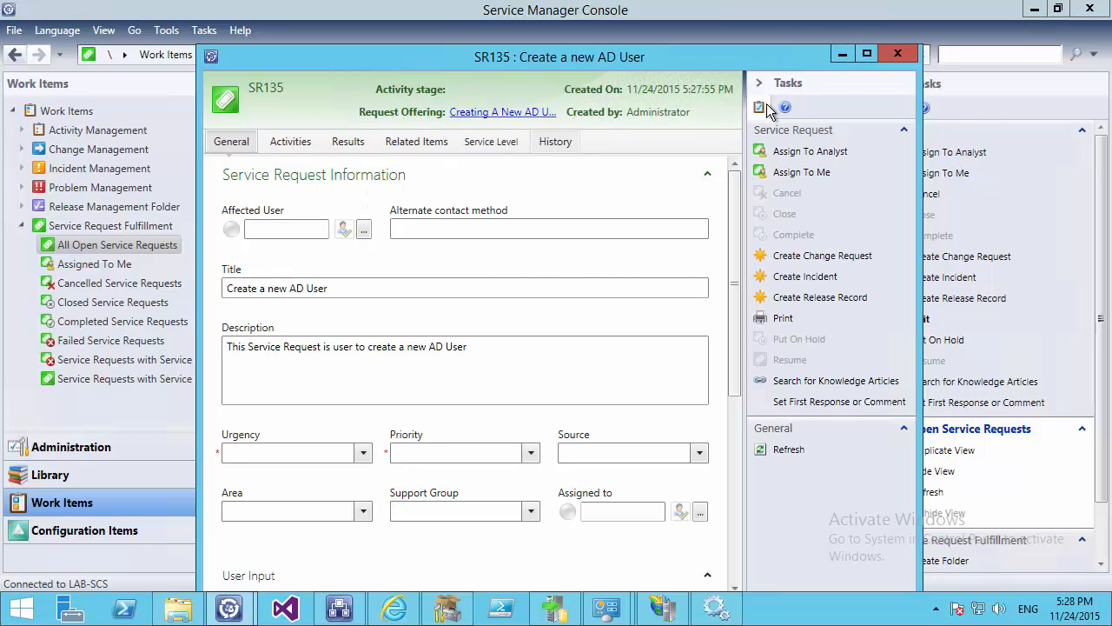
# Maximize the SR135 form, review its Title and Description, and discard it unsaved
pyautogui.click(866, 55)
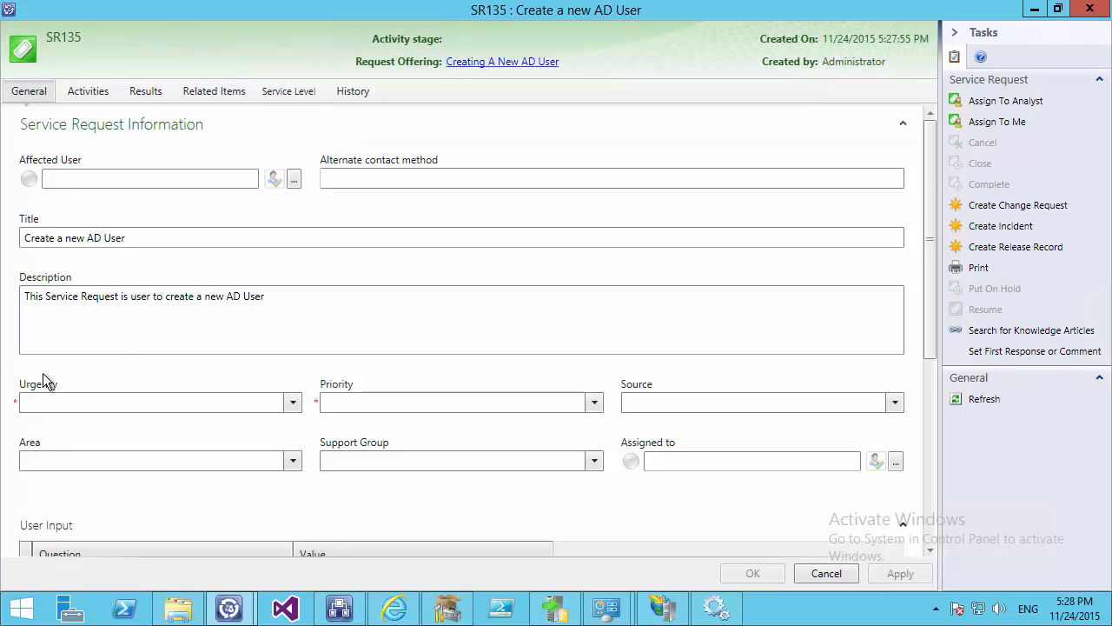
pyautogui.moveTo(153, 241); pyautogui.dragTo(11, 244)
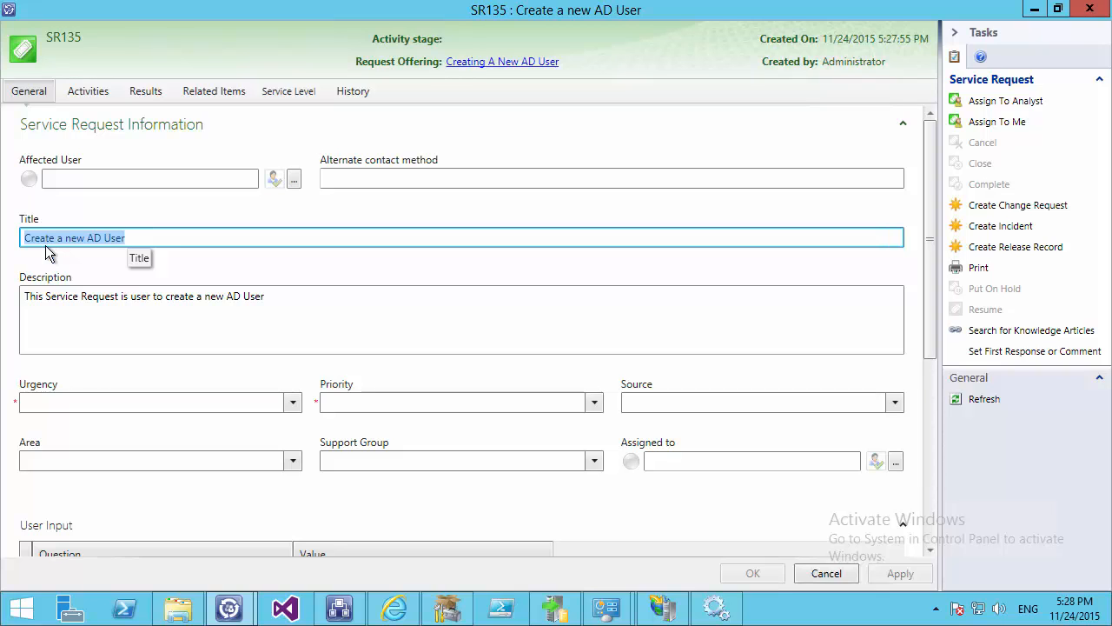
pyautogui.moveTo(290, 298); pyautogui.dragTo(2, 321)
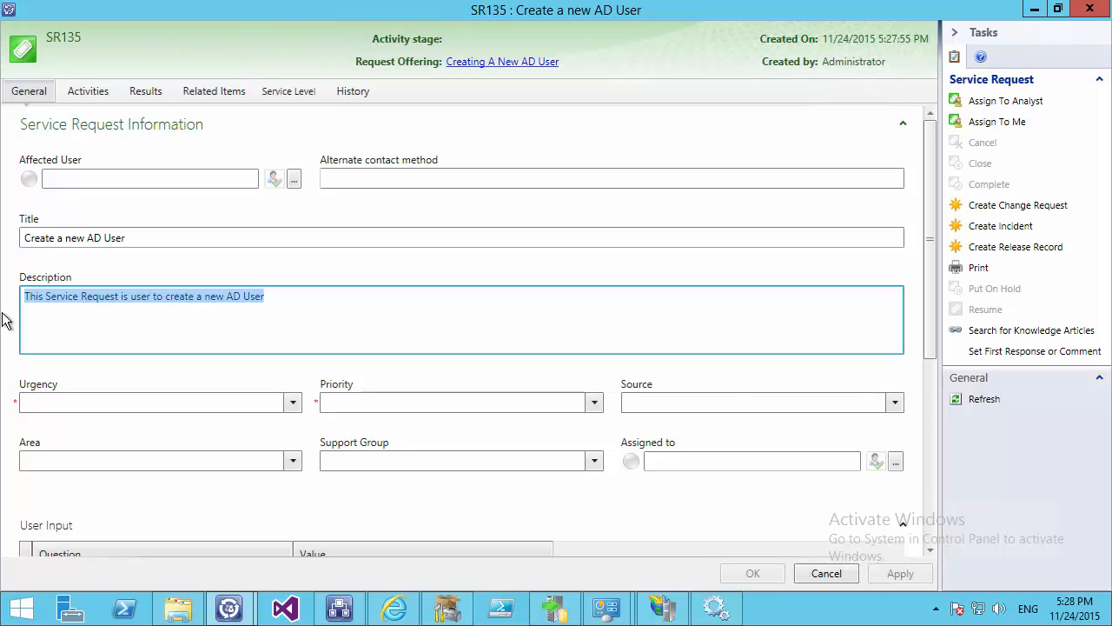
pyautogui.press('Escape')
pyautogui.click(584, 368)
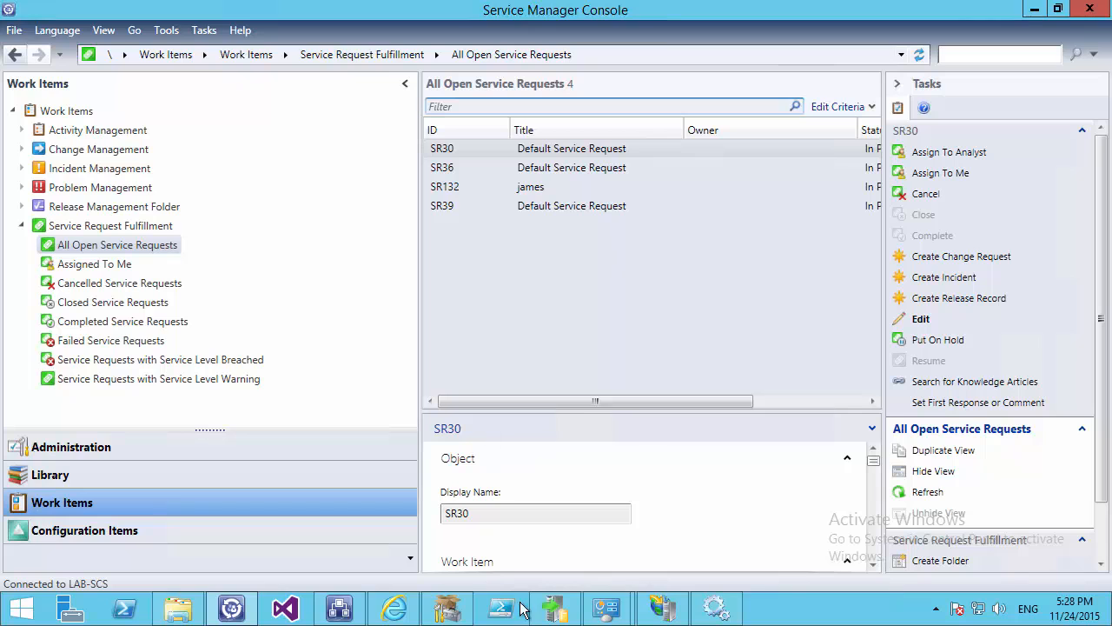
# Back in Runbook Designer, link Service Request to Create User and open Create User's properties
pyautogui.click(339, 608)
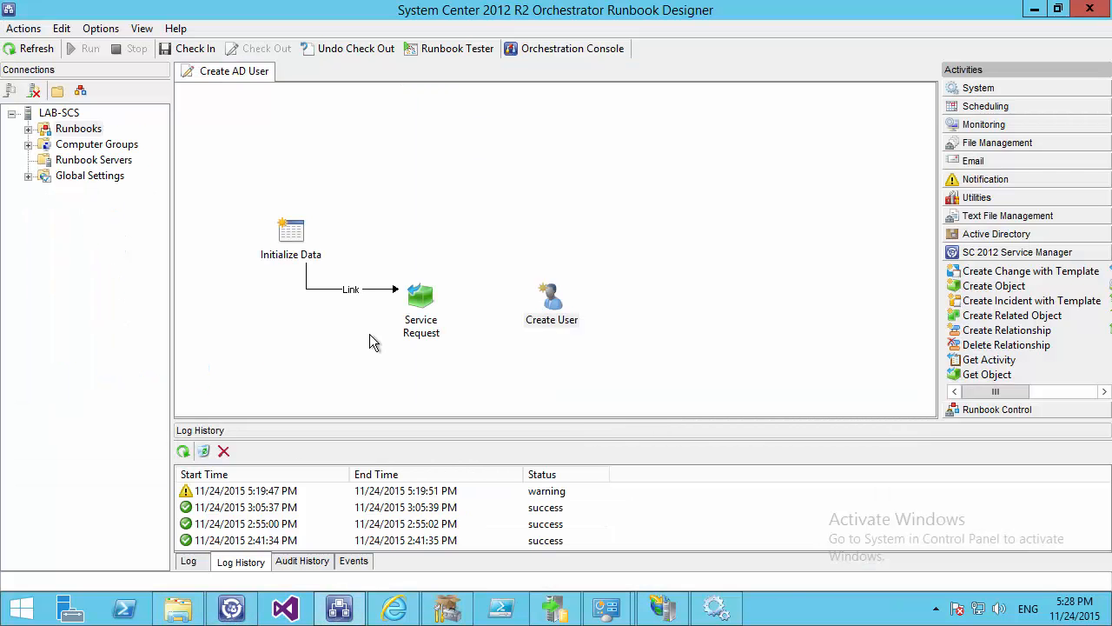
pyautogui.moveTo(438, 302); pyautogui.dragTo(549, 297)
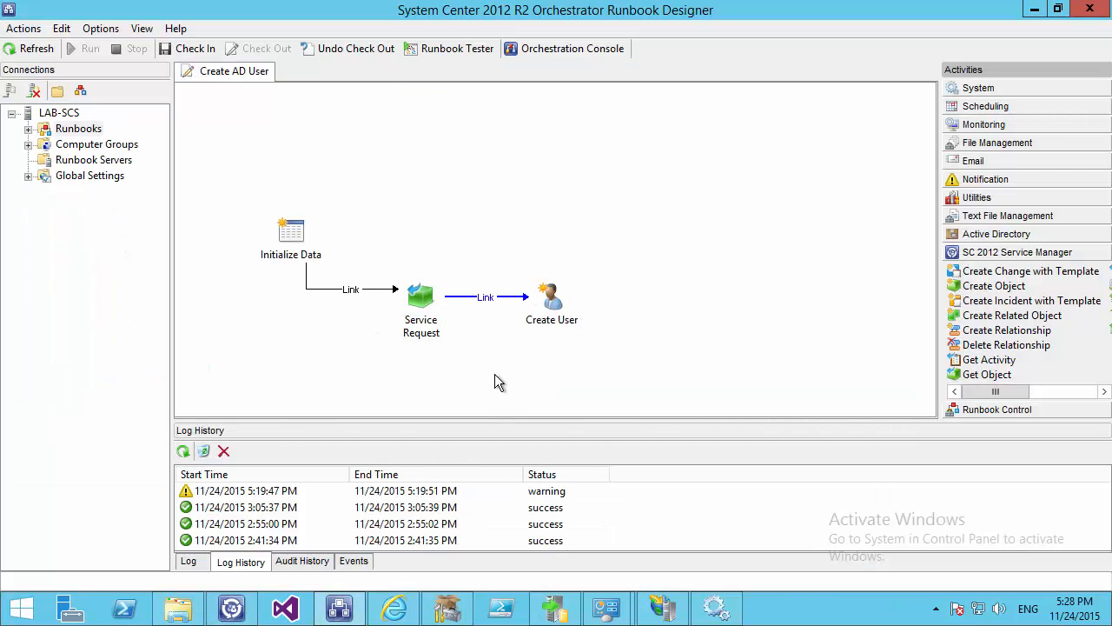
pyautogui.doubleClick(552, 298)
pyautogui.click(634, 377)
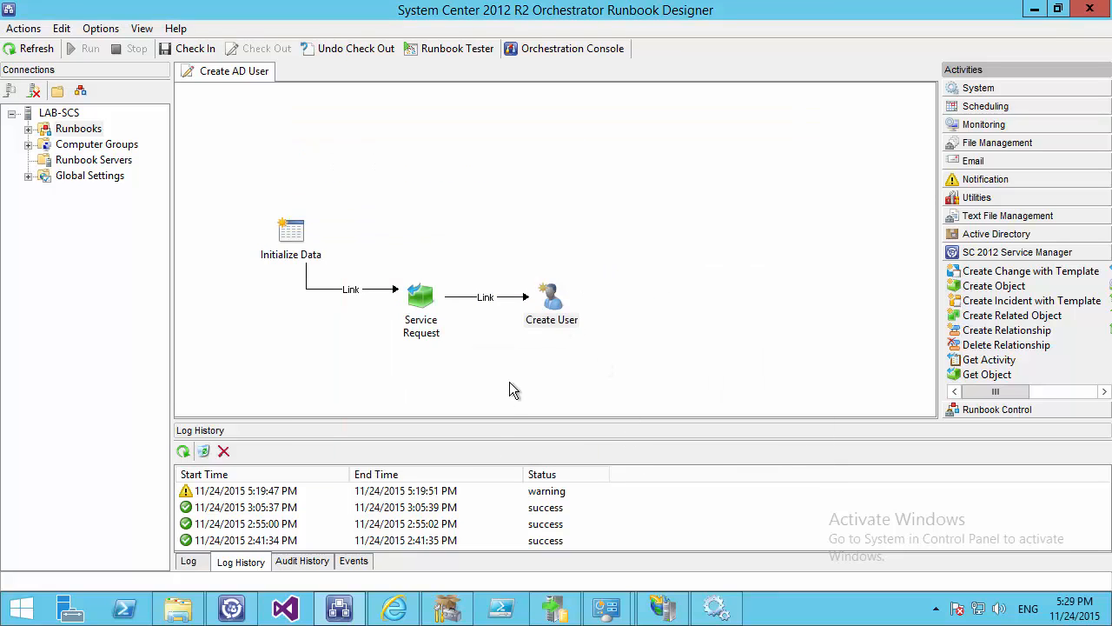
pyautogui.click(553, 311)
pyautogui.click(553, 311)
pyautogui.doubleClick(553, 311)
pyautogui.click(674, 286)
# Clear the Common, First and Last Name values and remove Last Name from the optional properties
pyautogui.press('Delete')
pyautogui.click(674, 294)
pyautogui.press('Delete')
pyautogui.click(621, 315)
pyautogui.press('Delete')
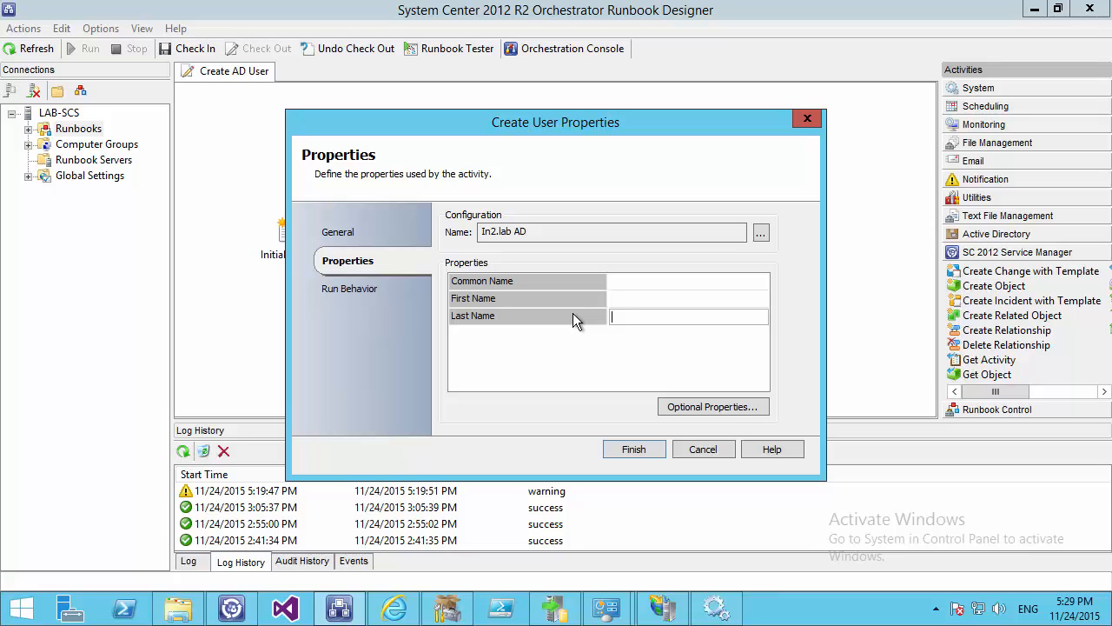
pyautogui.click(685, 408)
pyautogui.click(603, 211)
pyautogui.click(556, 393)
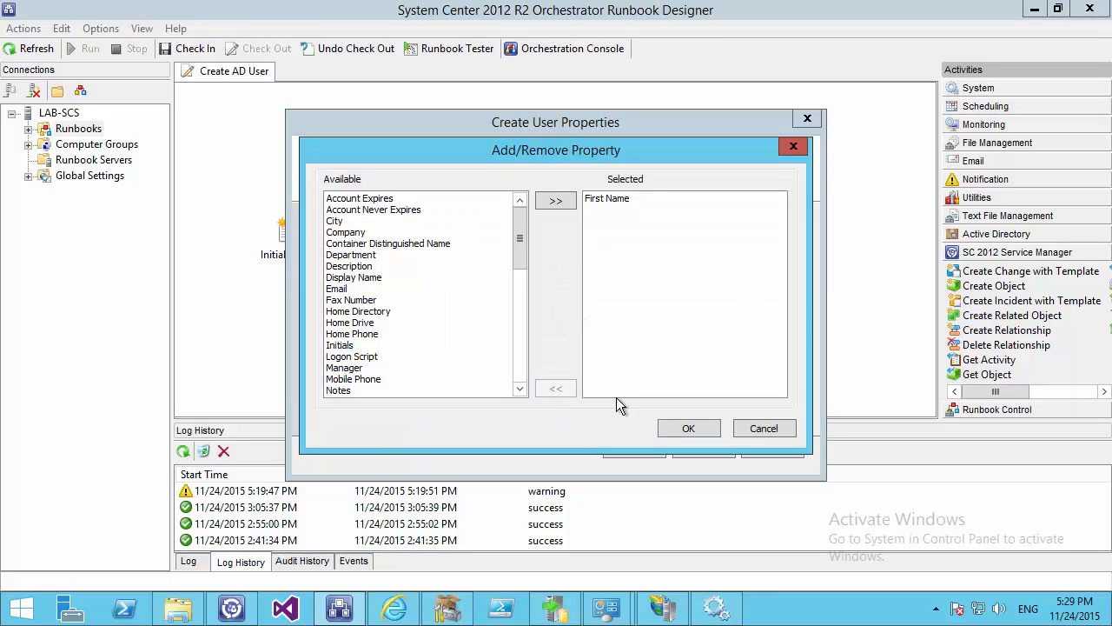
pyautogui.click(678, 426)
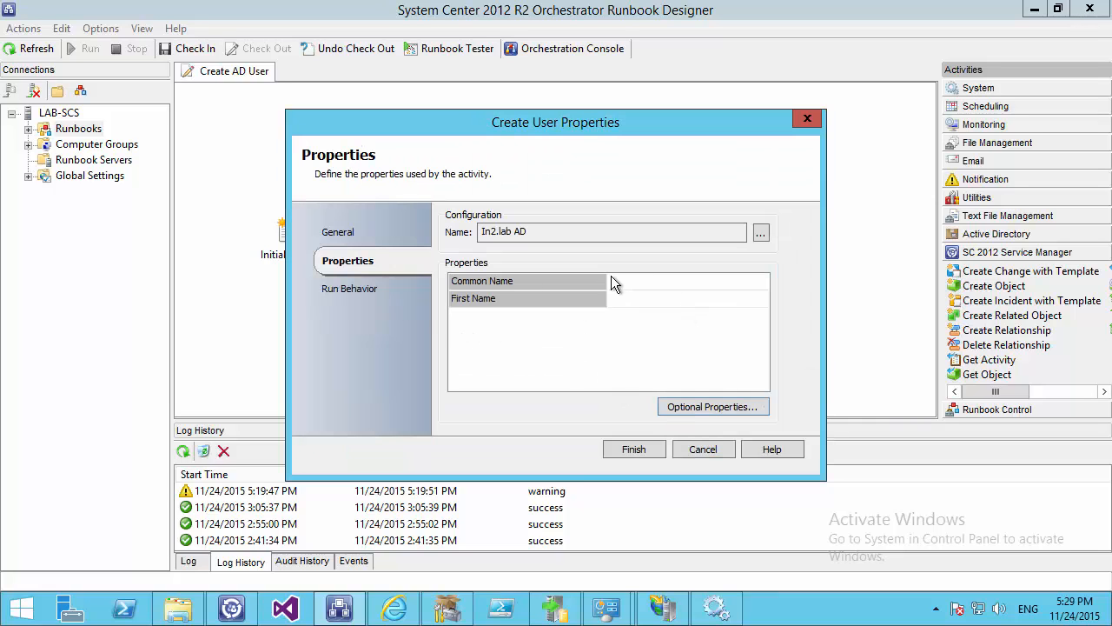
# Set Common Name to Service Request's published Description field
pyautogui.click(638, 282)
pyautogui.rightClick(640, 283)
pyautogui.moveTo(696, 292)
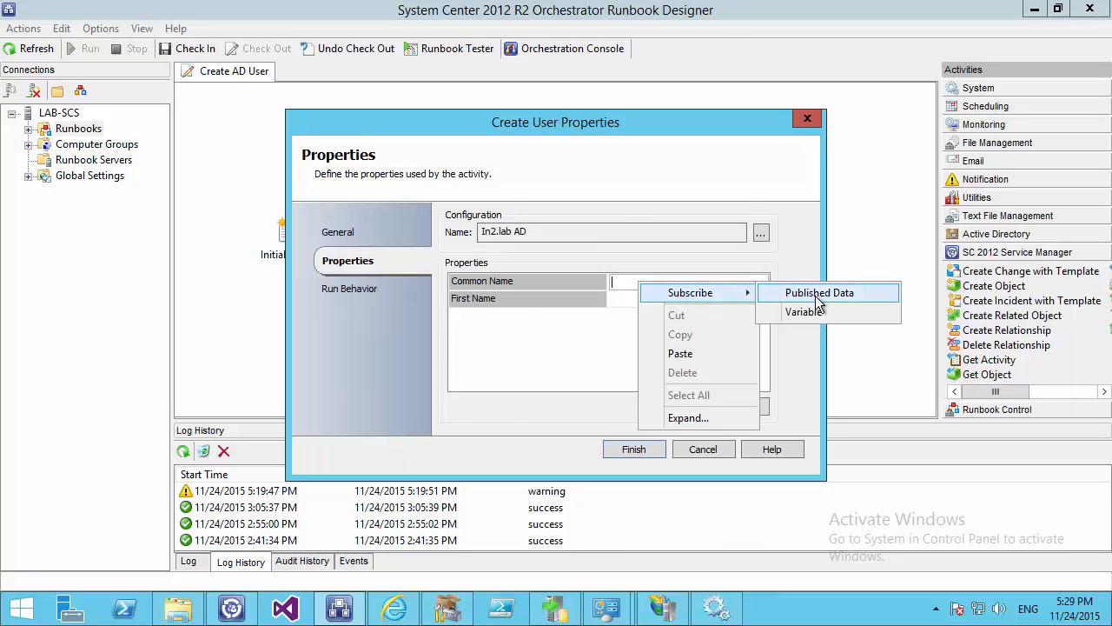
pyautogui.click(817, 295)
pyautogui.click(583, 171)
pyautogui.click(537, 198)
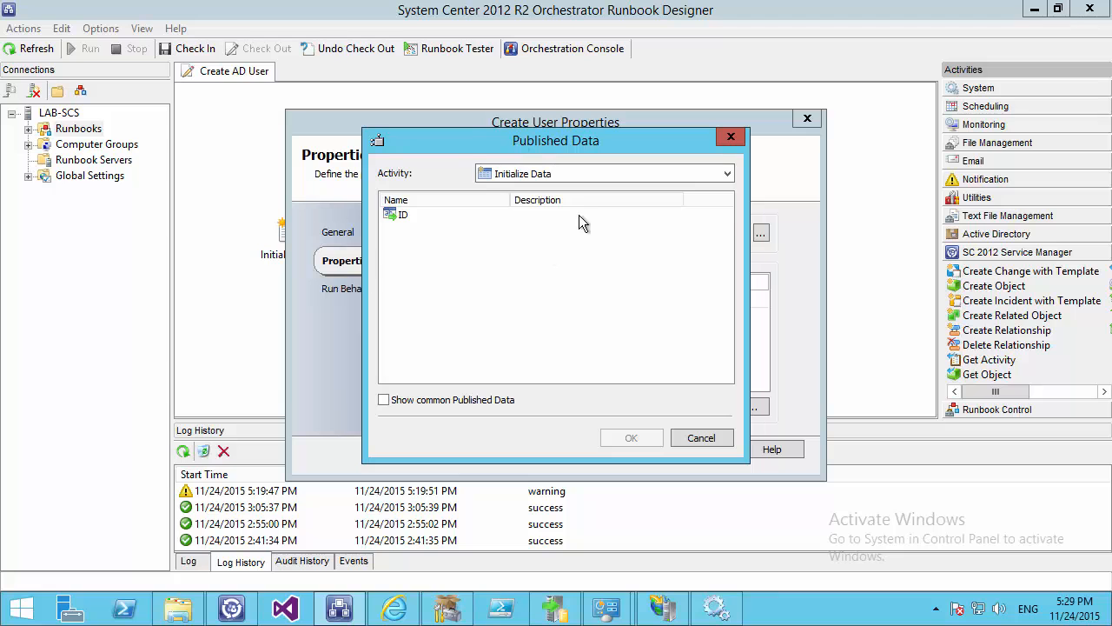
pyautogui.click(501, 178)
pyautogui.click(513, 203)
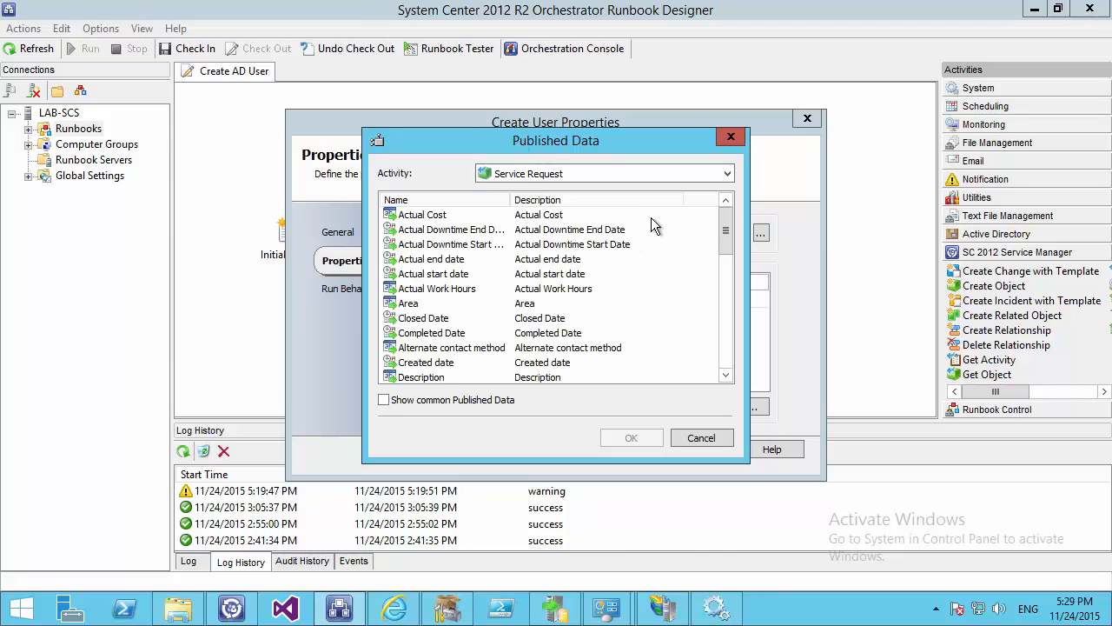
pyautogui.moveTo(723, 223); pyautogui.dragTo(748, 228)
pyautogui.doubleClick(408, 318)
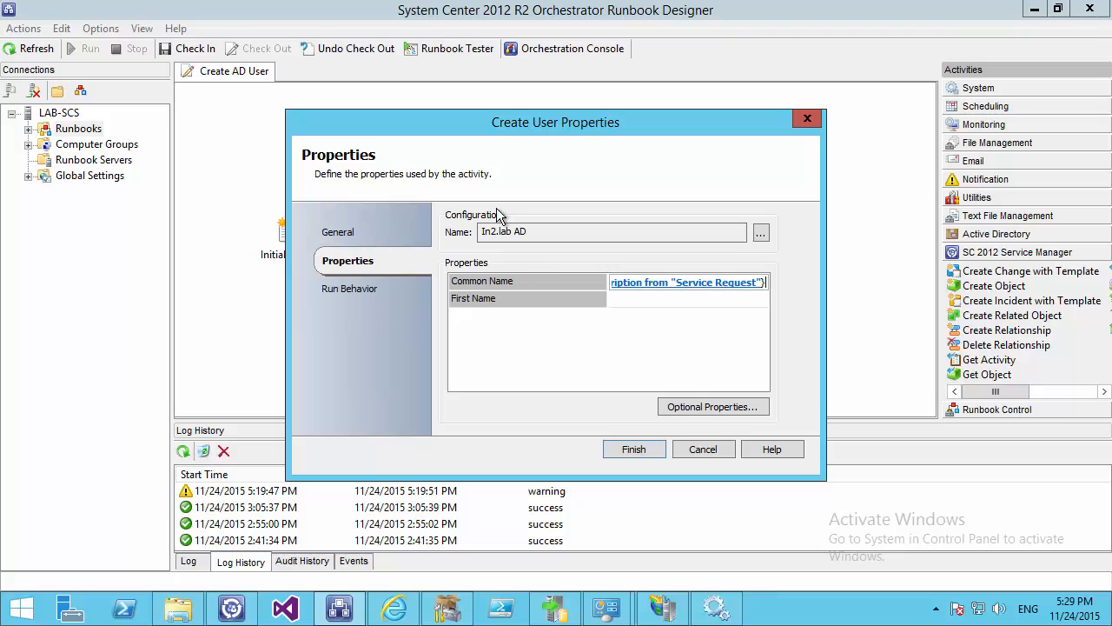
# Set First Name to Service Request's published Title field and save Create User
pyautogui.click(615, 301)
pyautogui.rightClick(615, 301)
pyautogui.moveTo(619, 315)
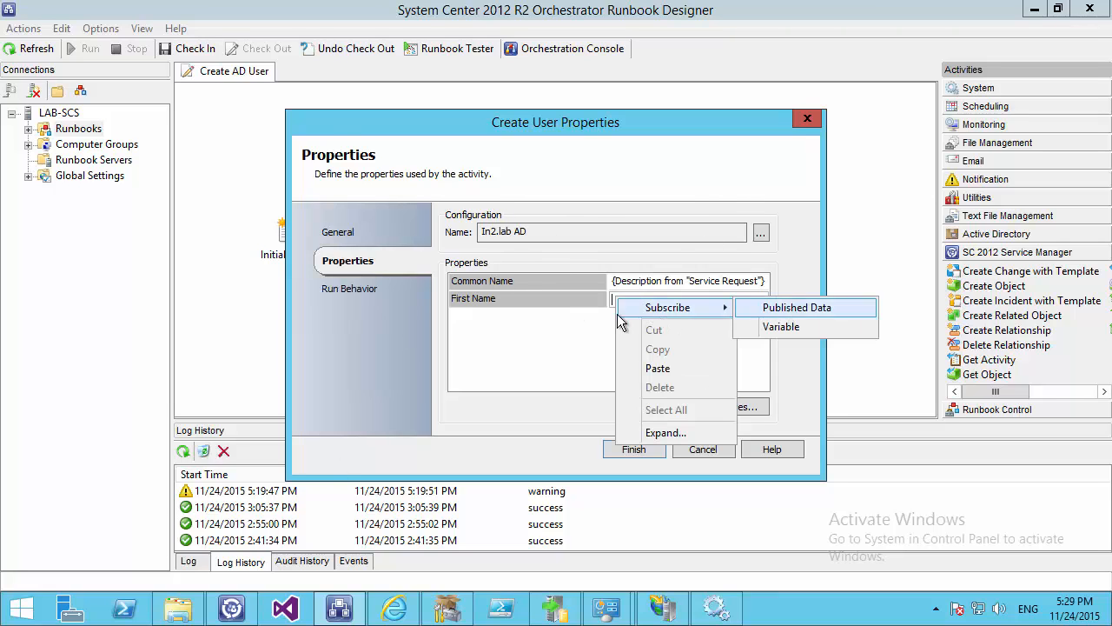
pyautogui.click(797, 308)
pyautogui.scroll(-6, 426, 348)
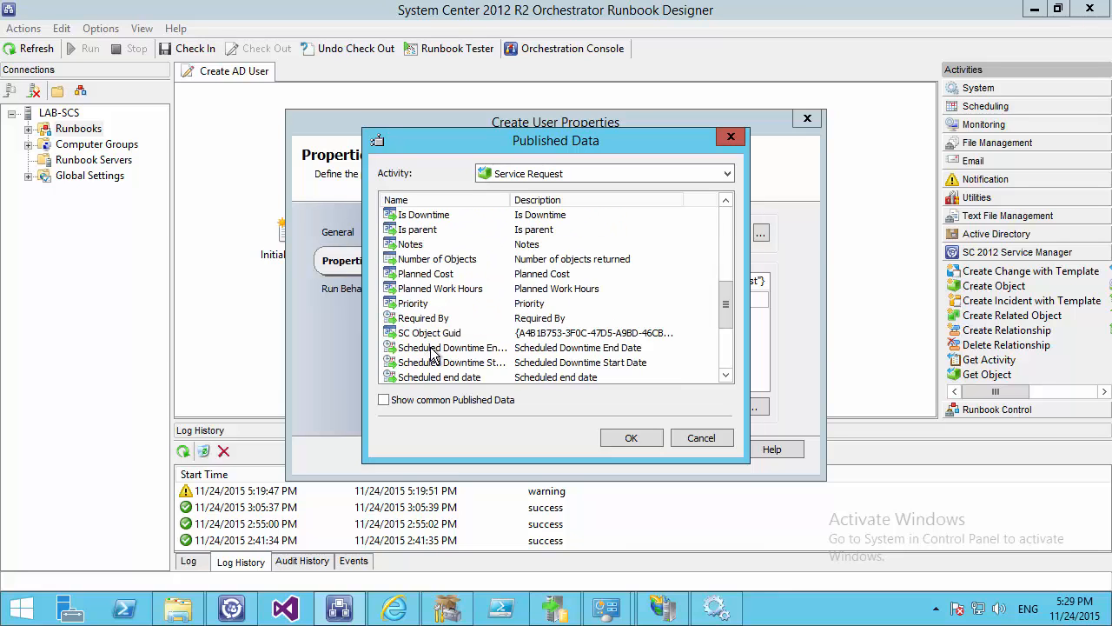
pyautogui.scroll(-3, 432, 352)
pyautogui.click(407, 328)
pyautogui.click(631, 438)
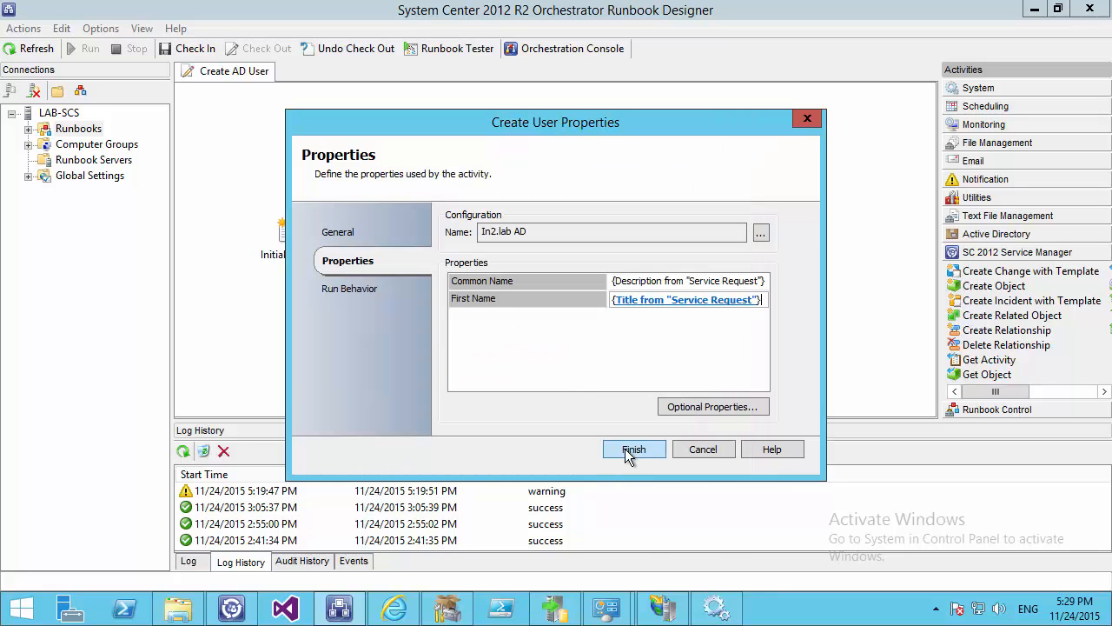
pyautogui.click(622, 450)
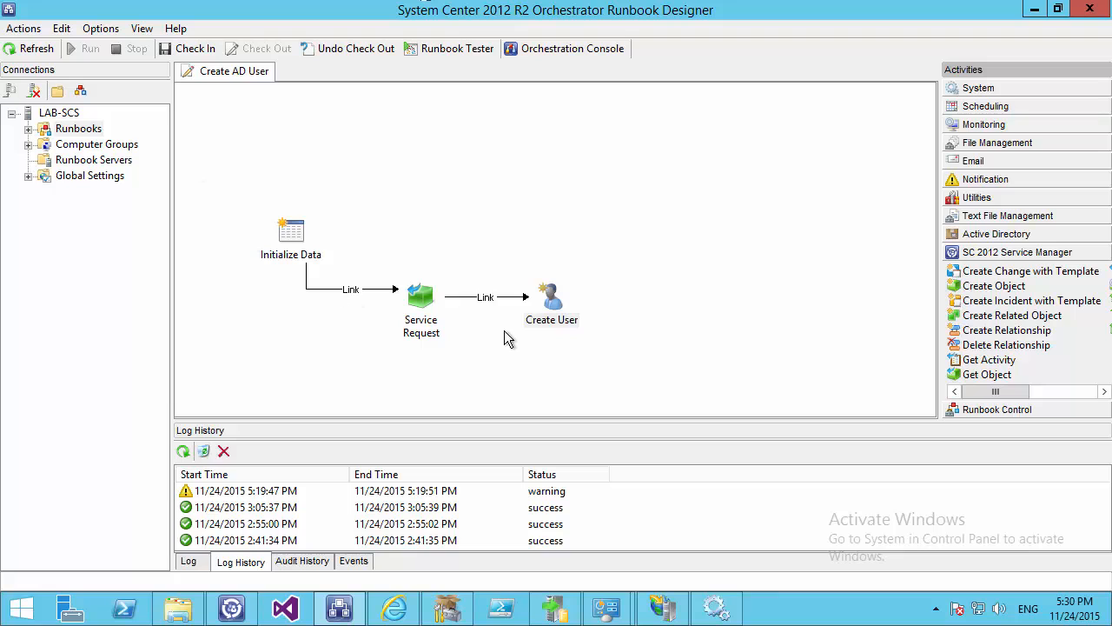
# Enable storing activity-specific and common published data in the Create AD User runbook's logging
pyautogui.rightClick(208, 73)
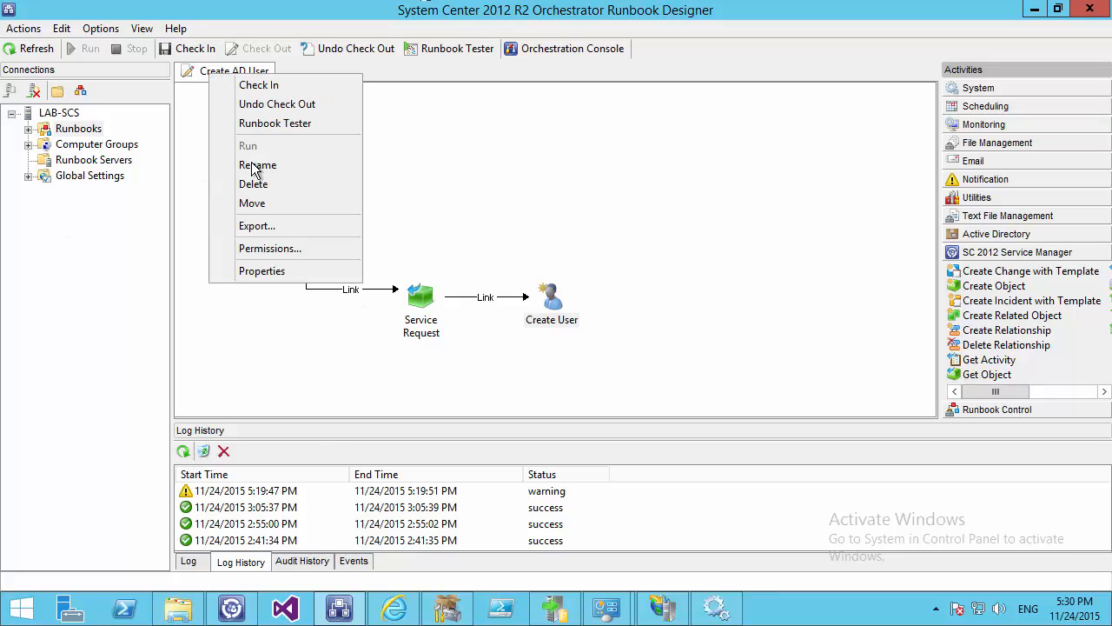
pyautogui.click(267, 274)
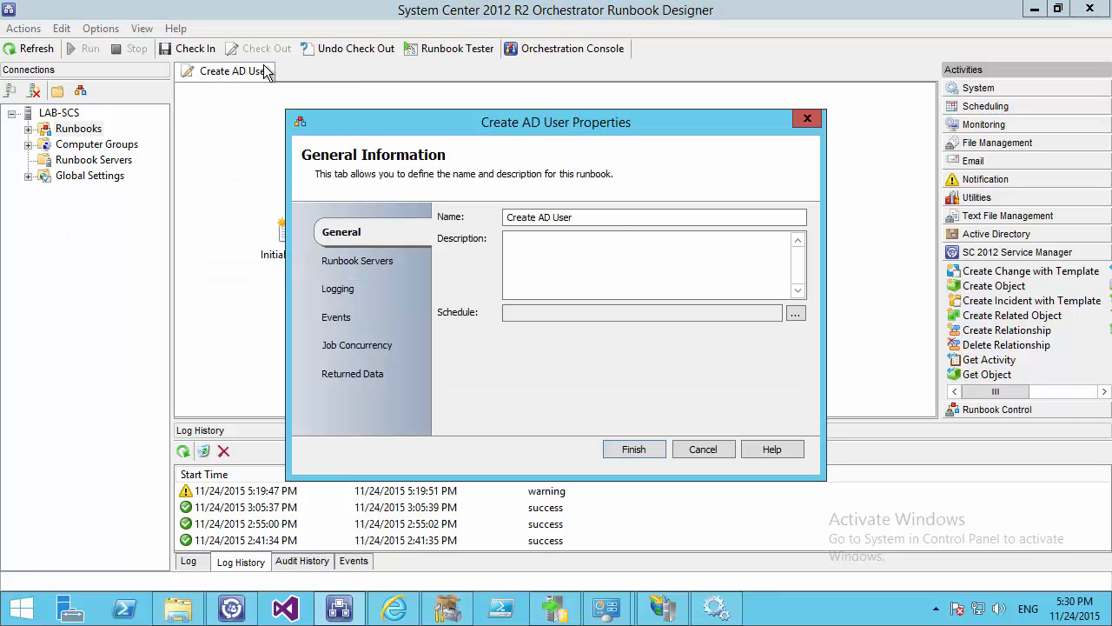
pyautogui.click(357, 286)
pyautogui.click(444, 218)
pyautogui.click(444, 239)
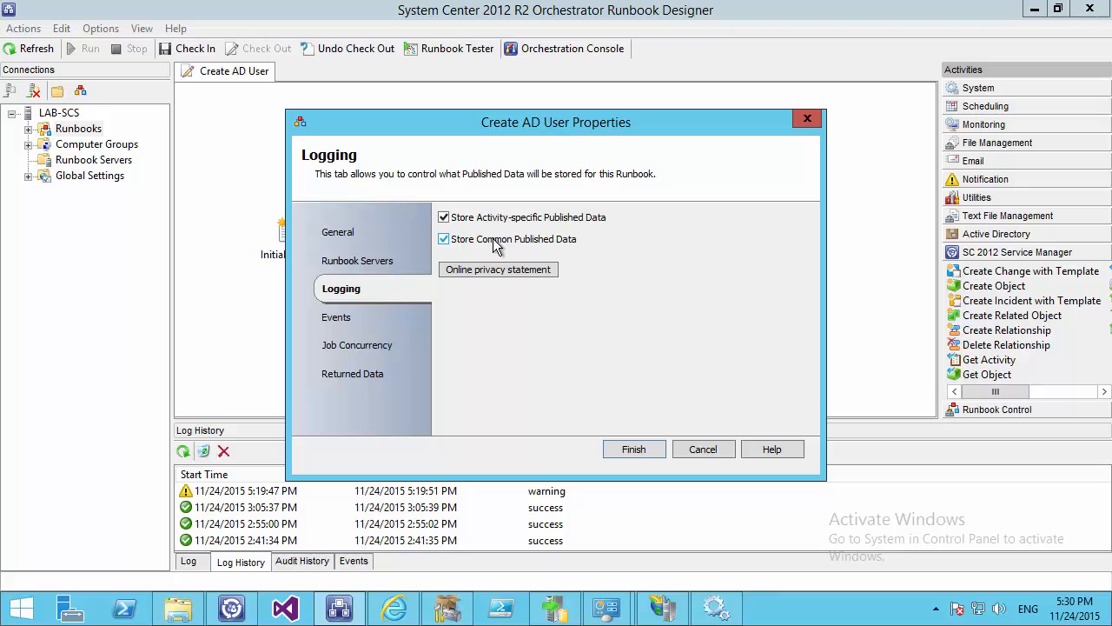
pyautogui.click(637, 450)
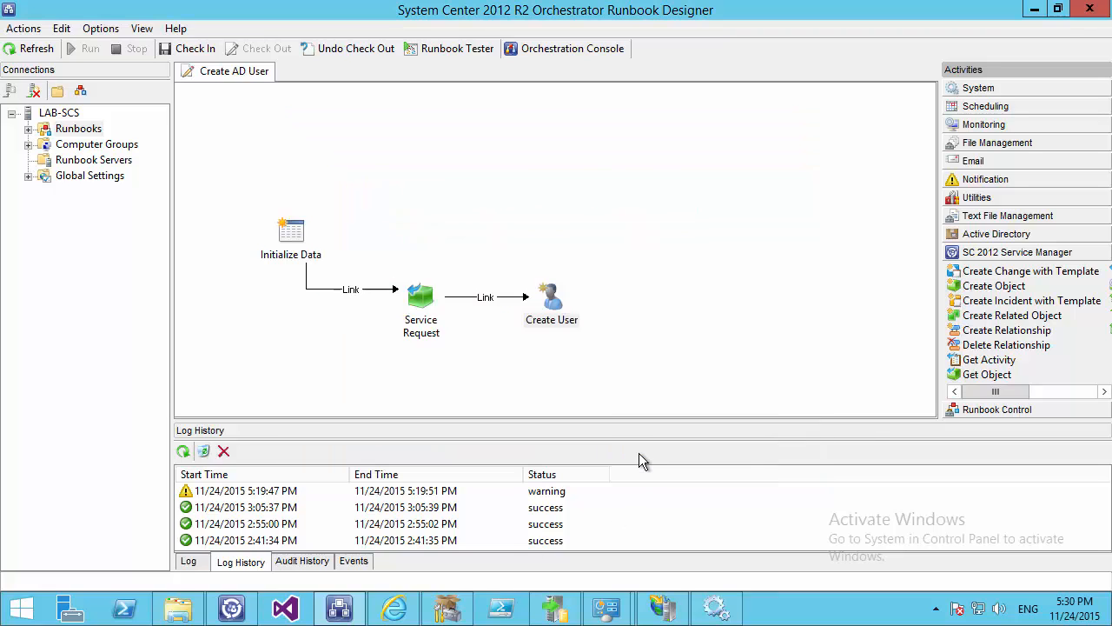
# Check in the runbook with the comment 'test'
pyautogui.click(182, 48)
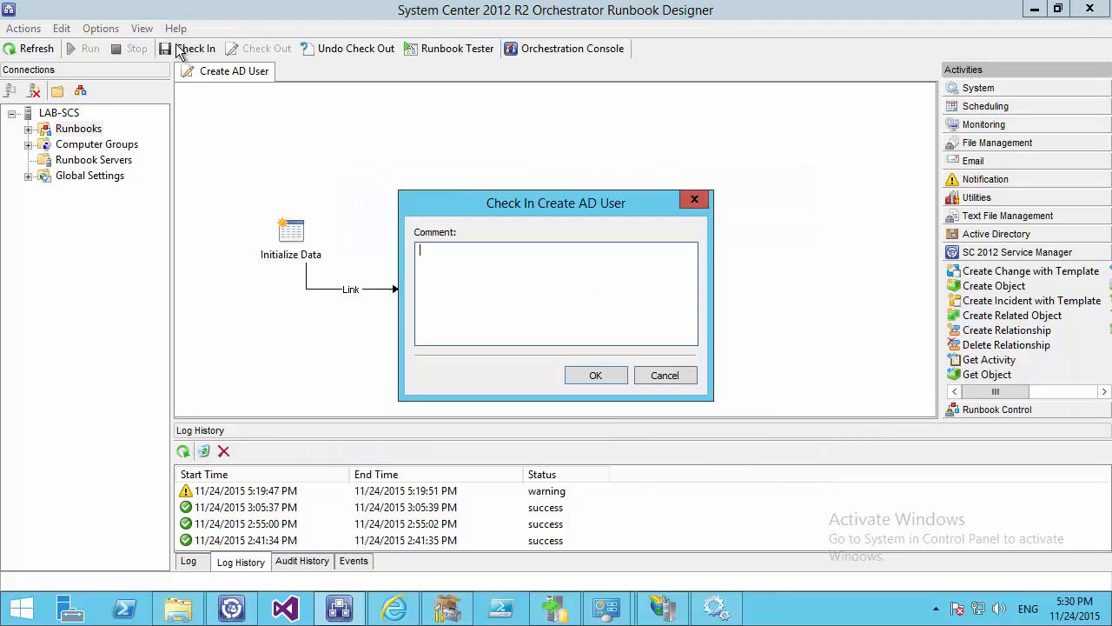
pyautogui.write('test')
pyautogui.click(589, 379)
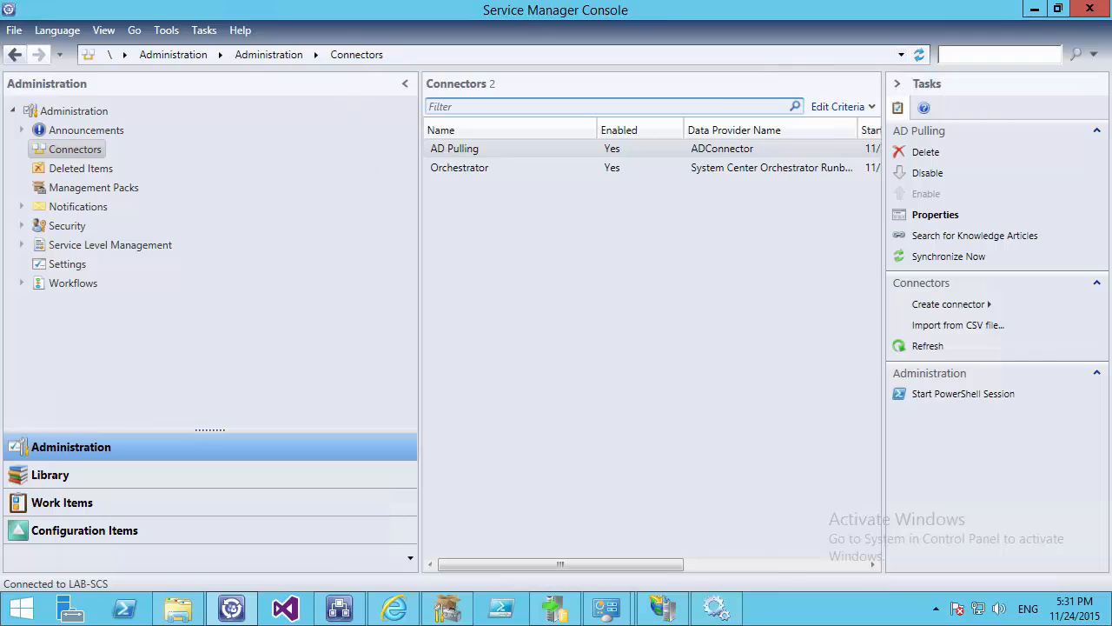
# Synchronize the Orchestrator connector
pyautogui.click(477, 168)
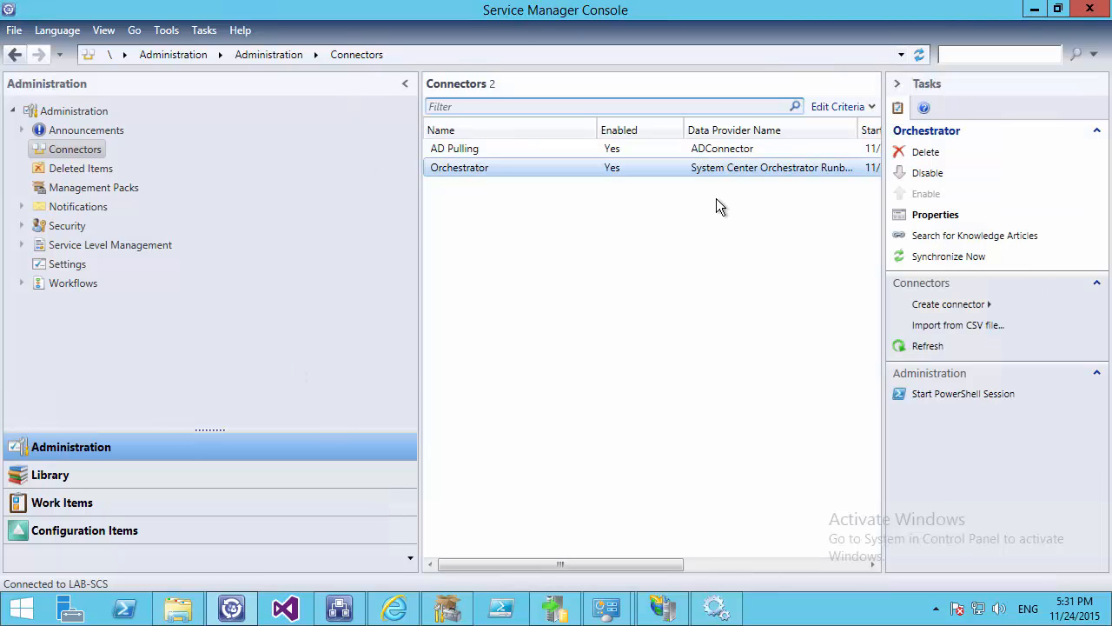
pyautogui.click(948, 256)
pyautogui.click(669, 365)
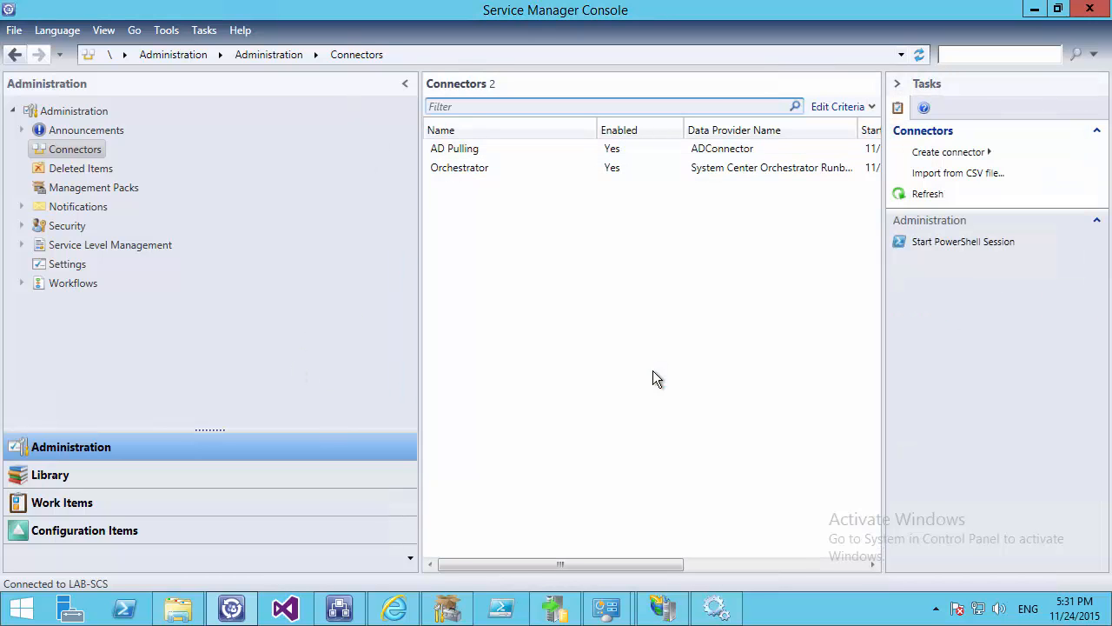
# Refresh the Library's Runbooks list and delete the Create AD User runbook entry
pyautogui.click(68, 473)
pyautogui.rightClick(67, 207)
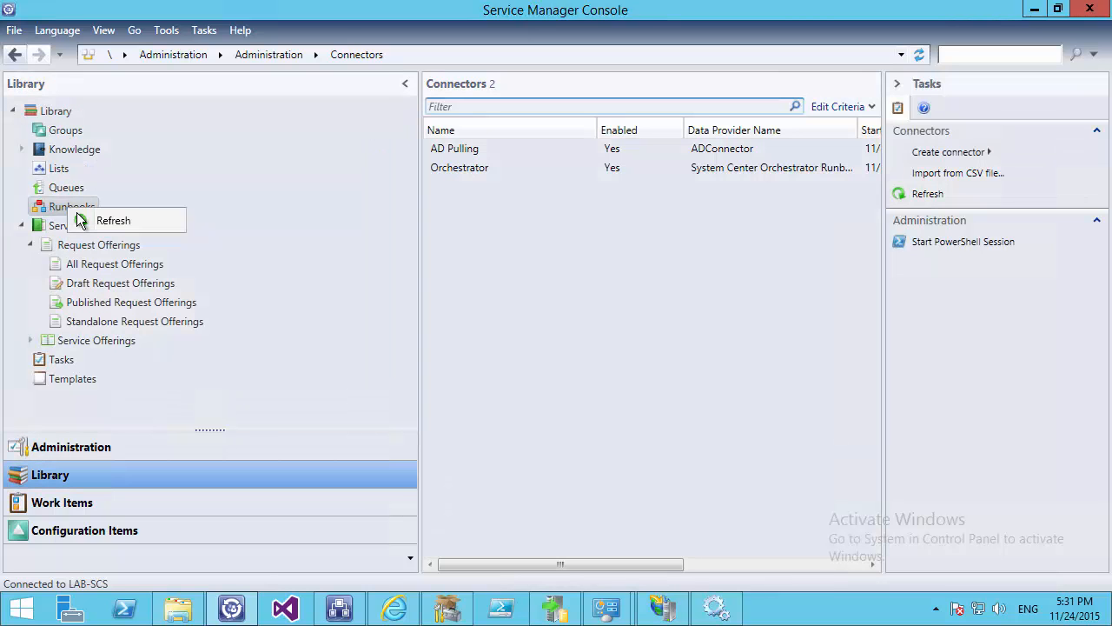
pyautogui.click(95, 218)
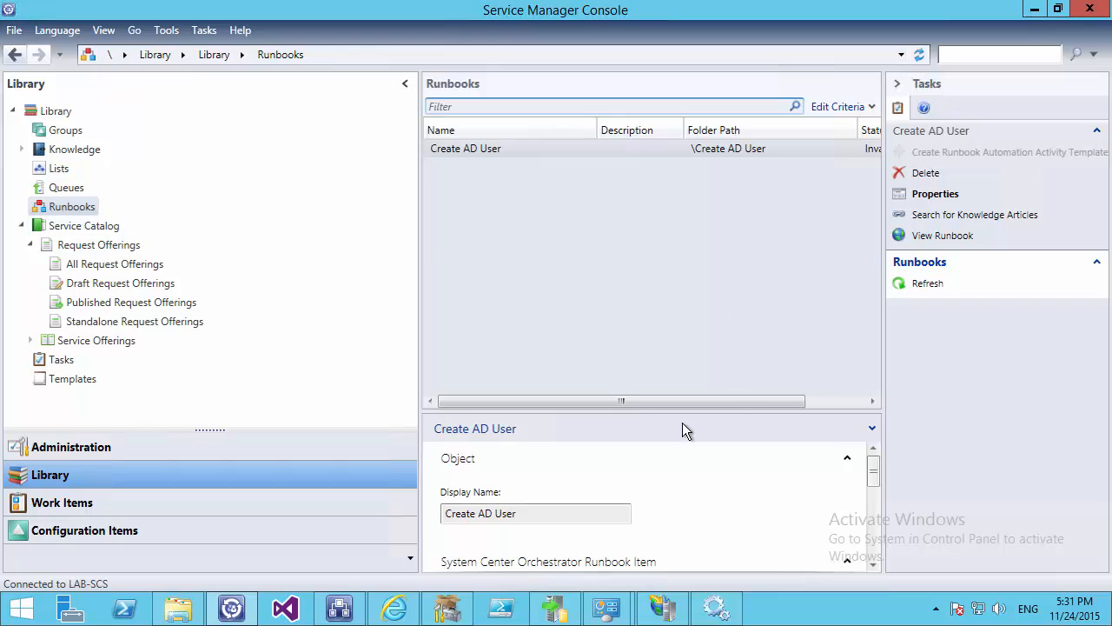
pyautogui.moveTo(763, 410); pyautogui.dragTo(574, 401)
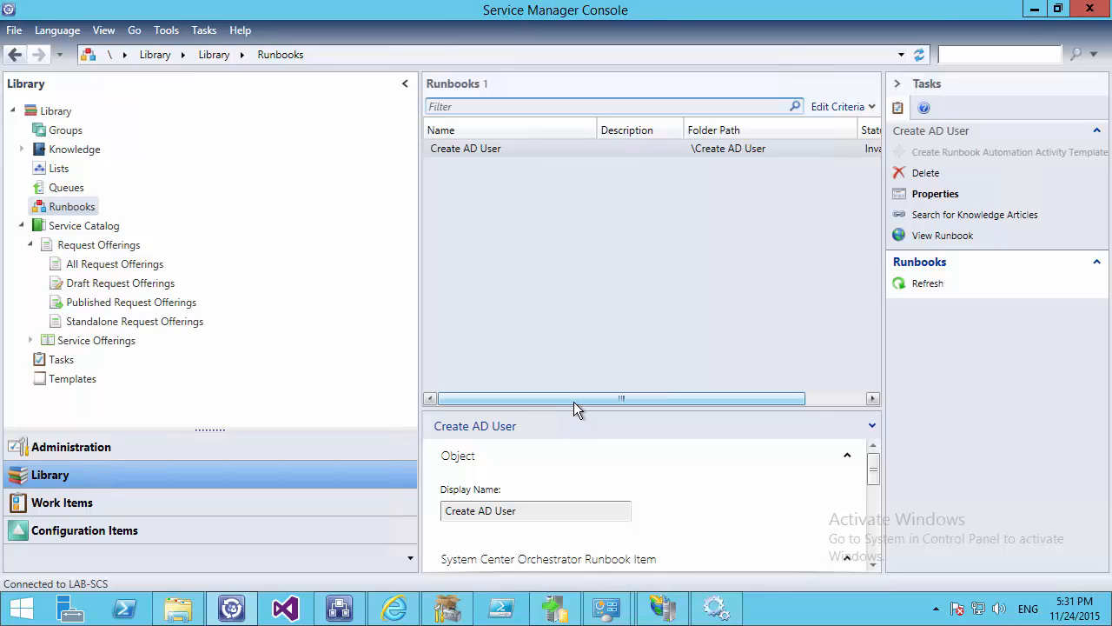
pyautogui.moveTo(574, 402)
pyautogui.mouseDown()
pyautogui.moveTo(726, 400)
pyautogui.moveTo(573, 403)
pyautogui.mouseUp()
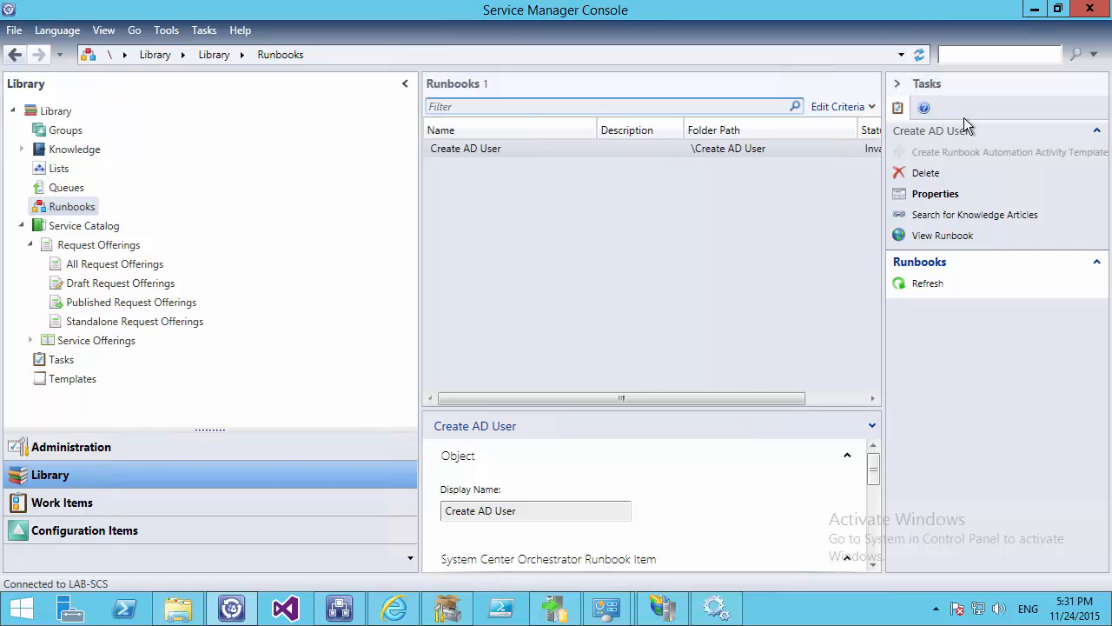
pyautogui.click(923, 175)
pyautogui.click(626, 367)
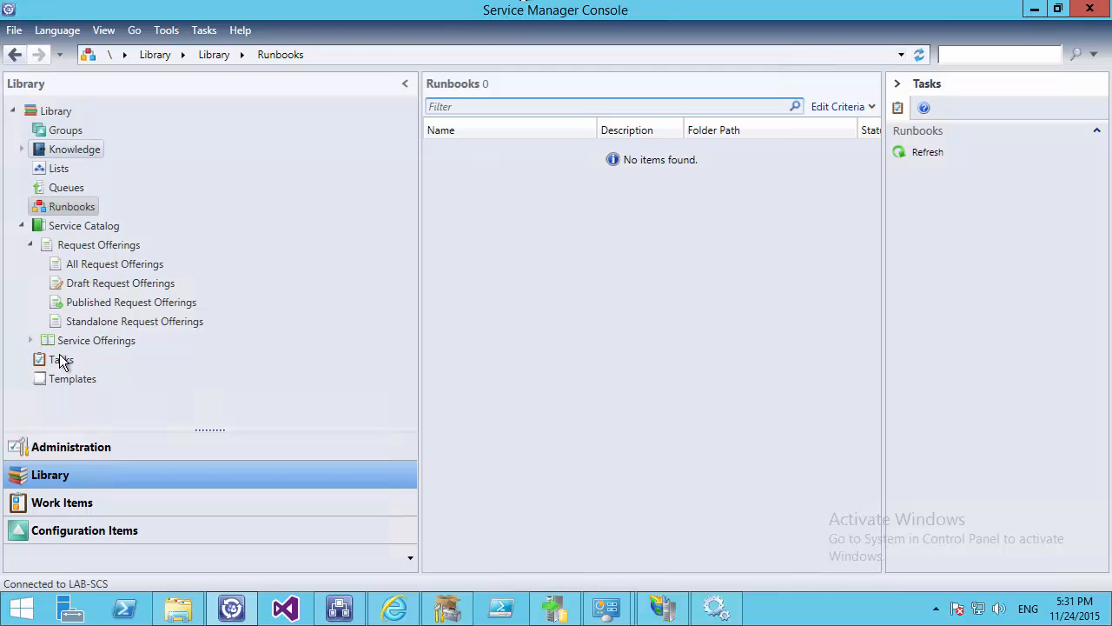
# Synchronize the Orchestrator connector again and return to the Library
pyautogui.click(76, 445)
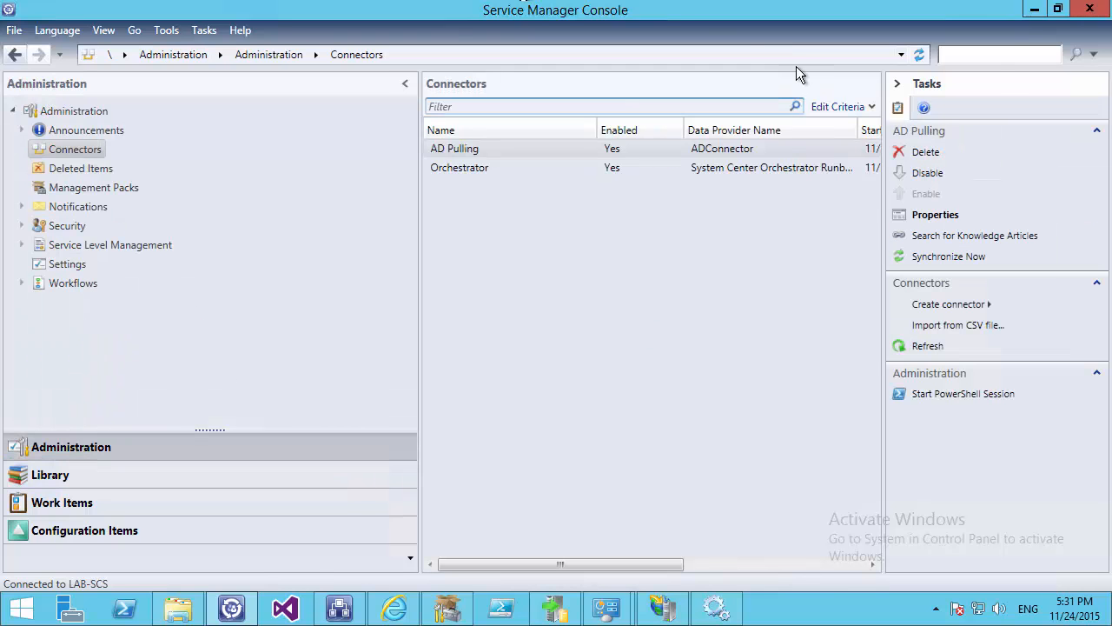
pyautogui.click(537, 167)
pyautogui.click(920, 262)
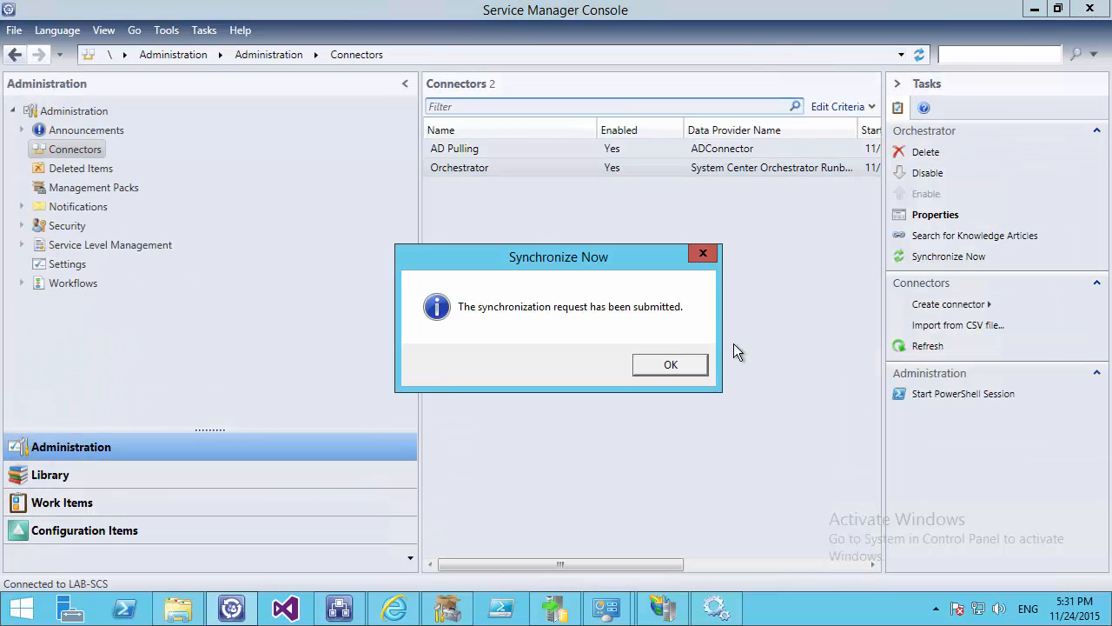
pyautogui.click(679, 365)
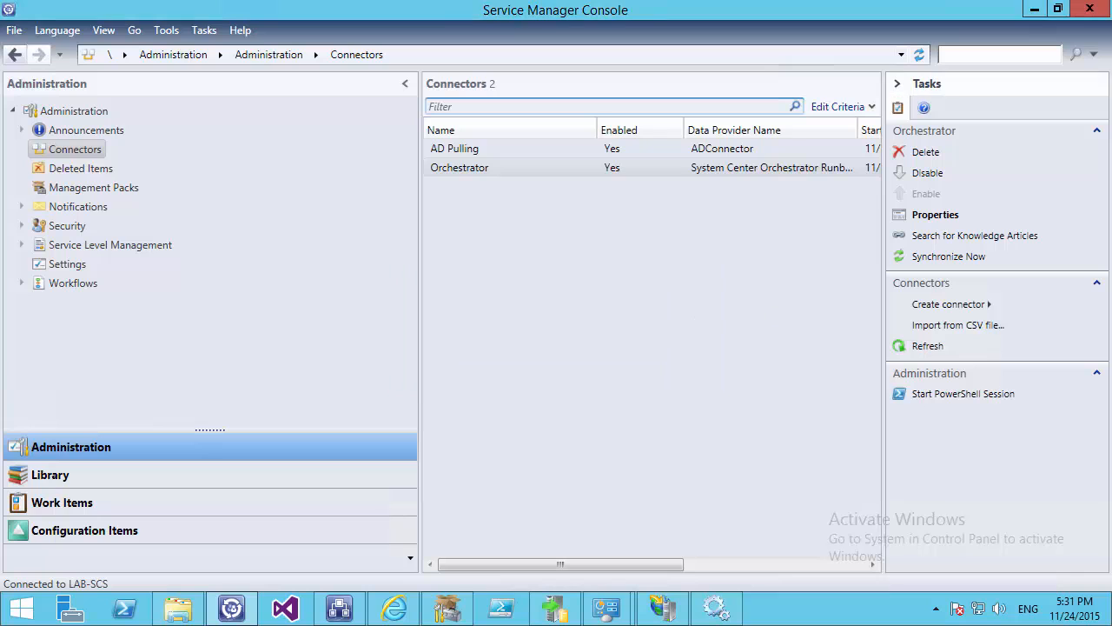
pyautogui.click(42, 484)
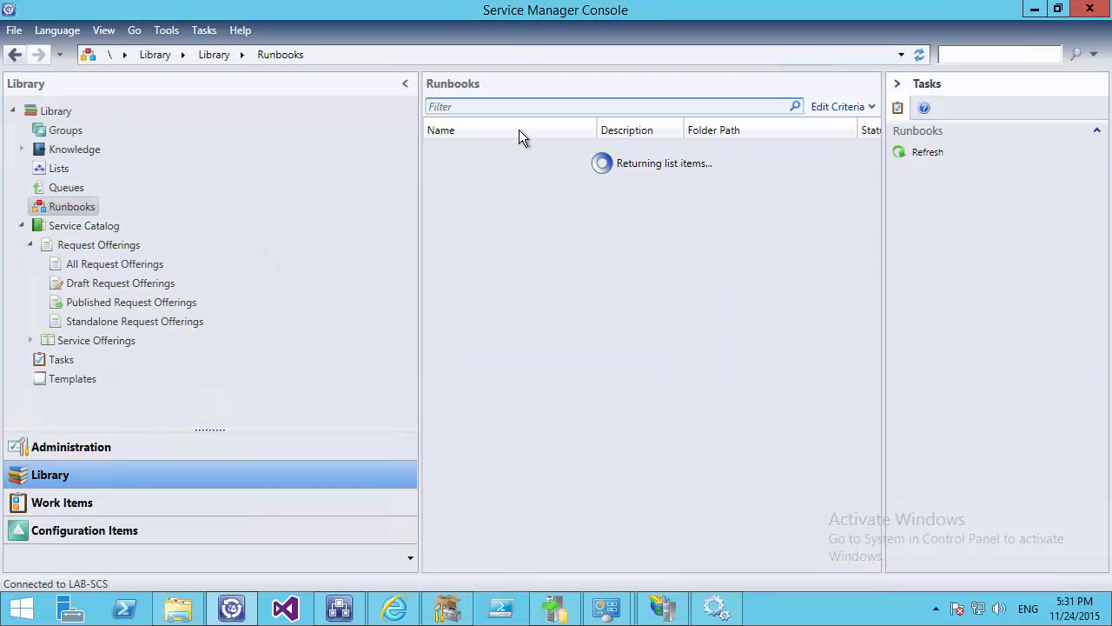
# Create a runbook automation activity template named 'RB Create New Ad User' for Create AD User
pyautogui.click(981, 152)
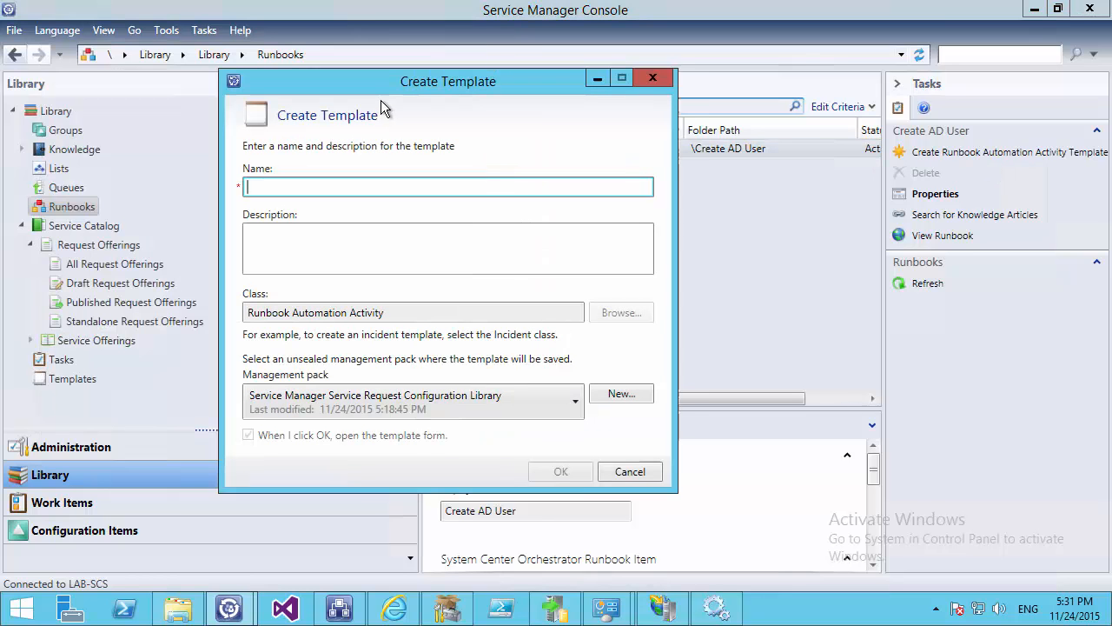
pyautogui.write('RV')
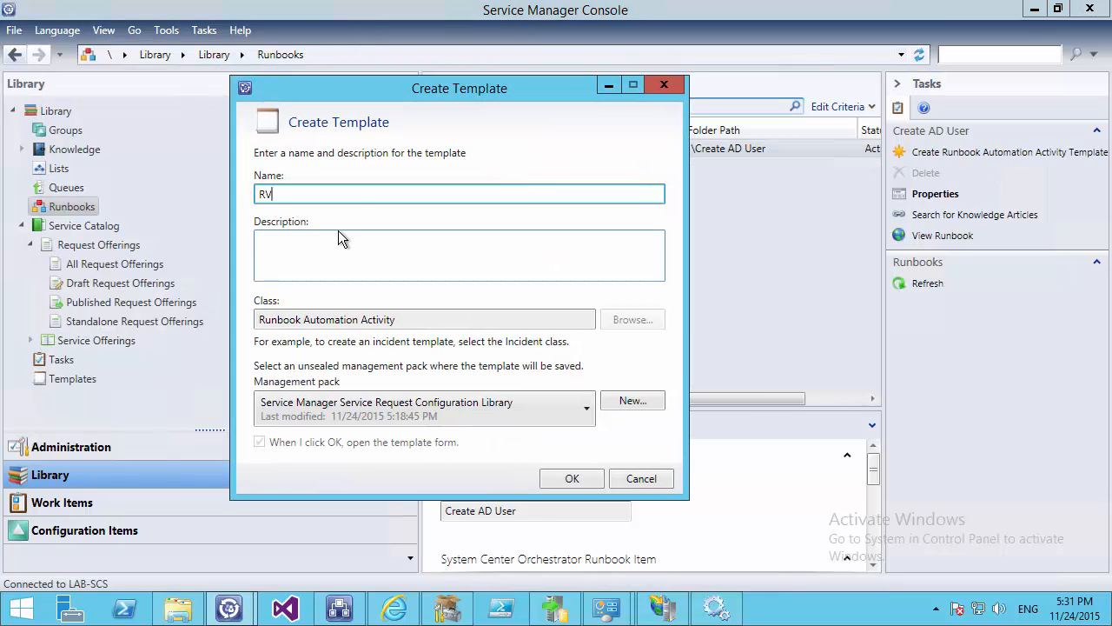
pyautogui.press('BackSpace')
pyautogui.write('B C')
pyautogui.press('BackSpace')
pyautogui.write('Create New Ad User')
pyautogui.click(557, 483)
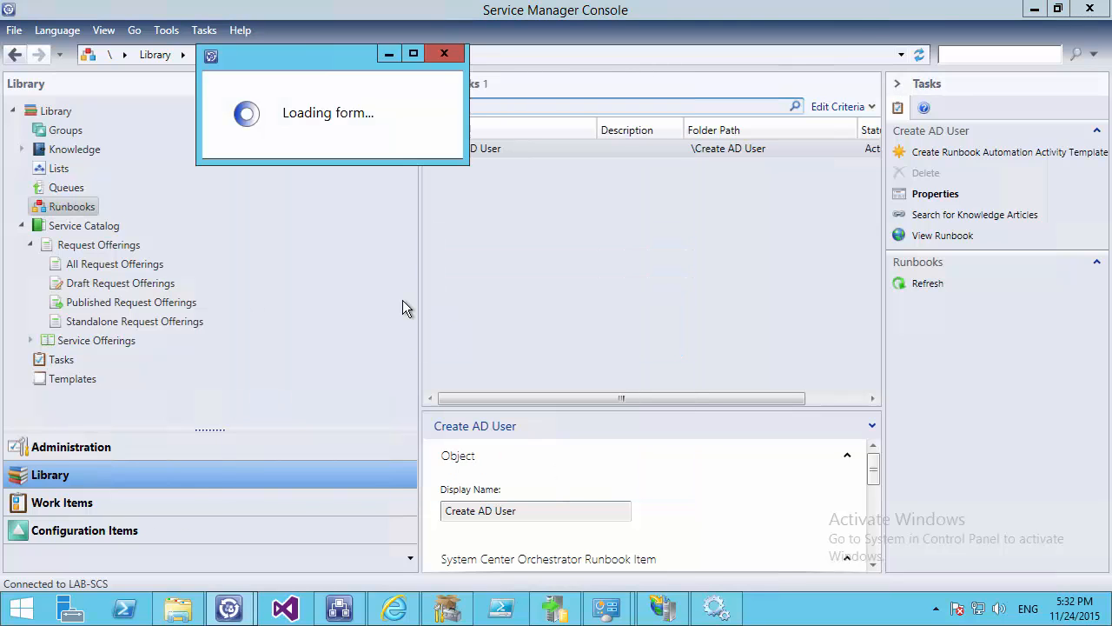
# Mark the template Is Ready For Automation, review its runbook mapping, and save it
pyautogui.click(582, 184)
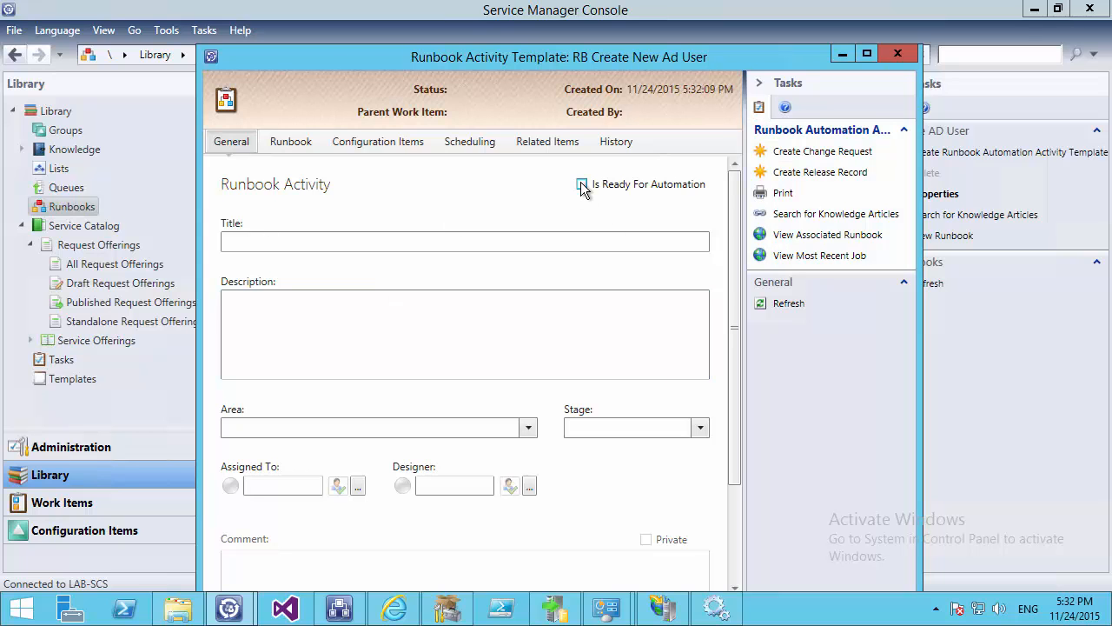
pyautogui.click(870, 54)
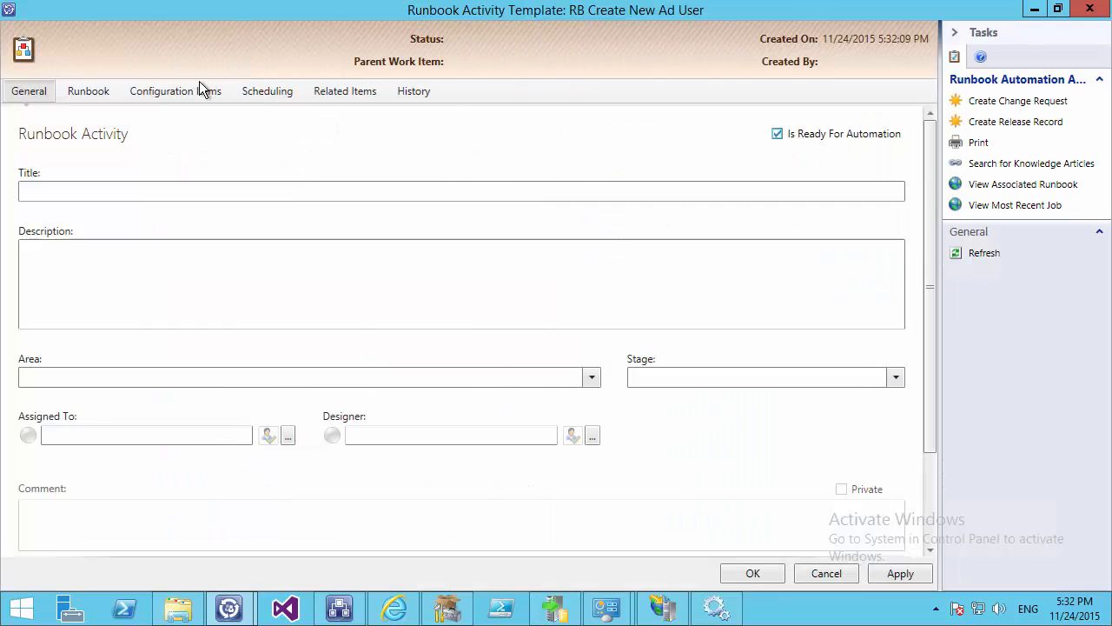
pyautogui.click(88, 92)
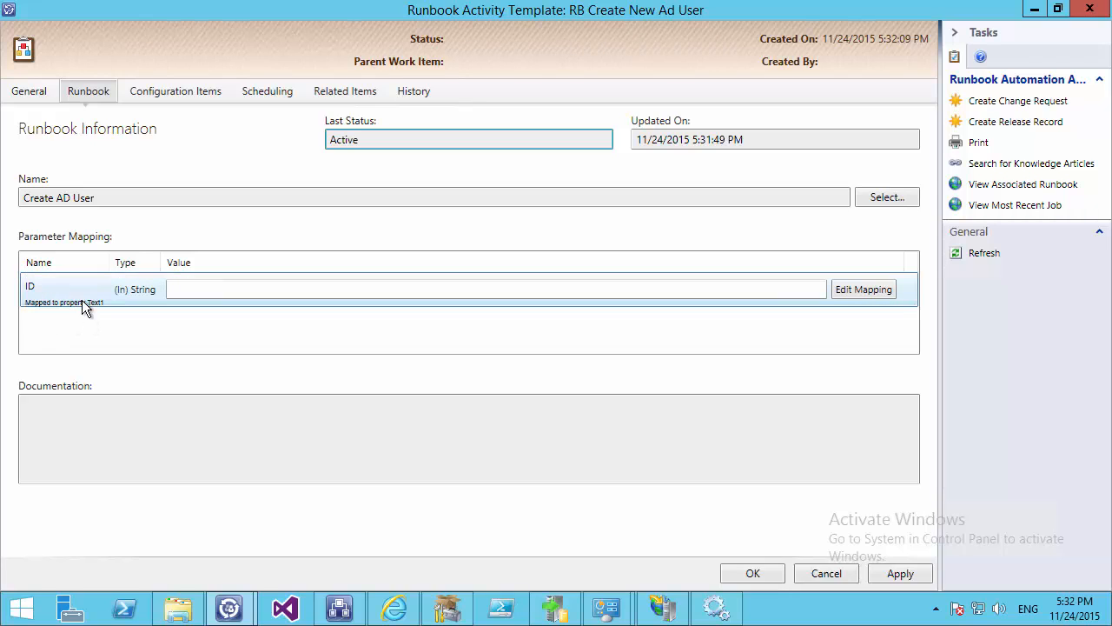
pyautogui.click(753, 575)
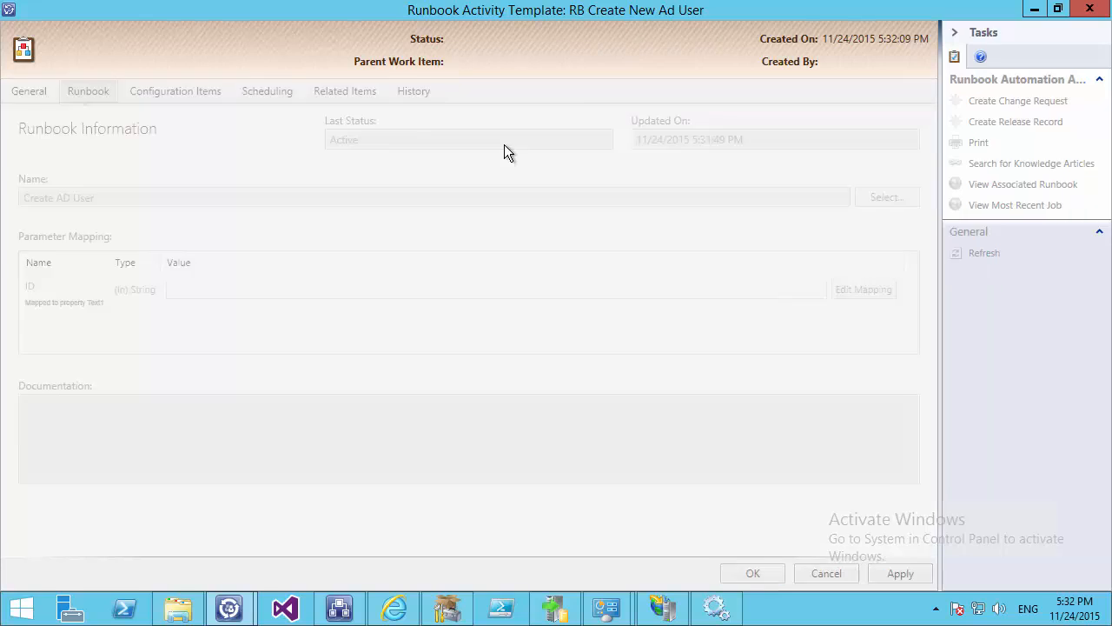
pyautogui.click(74, 379)
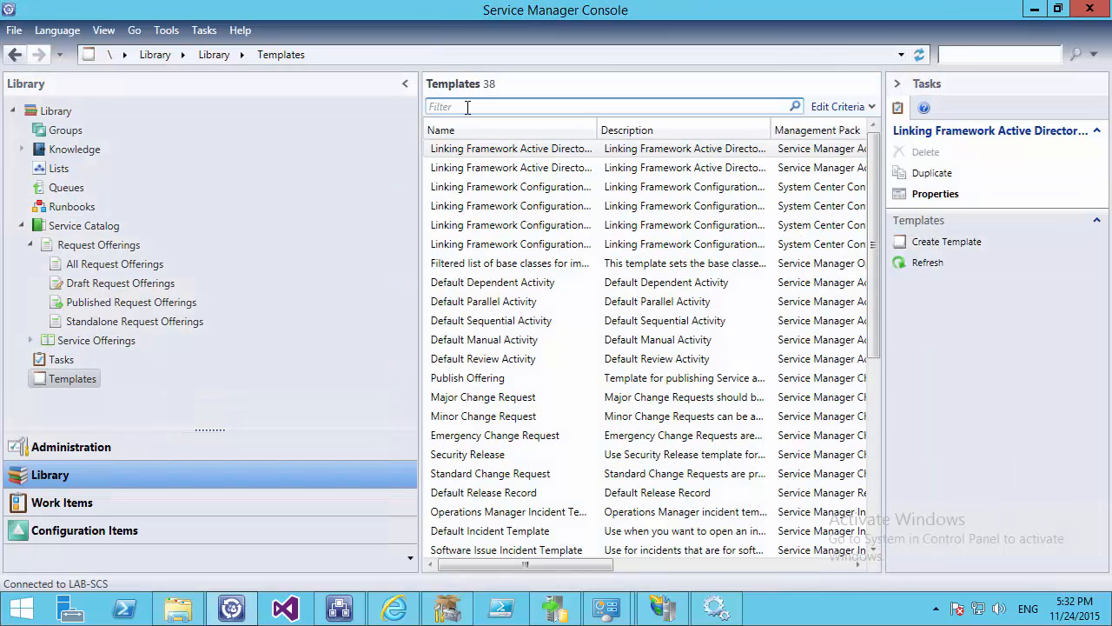
# Open the SR Create New Ad User template and delete its RB141 runbook activity
pyautogui.click(467, 106)
pyautogui.write('sr')
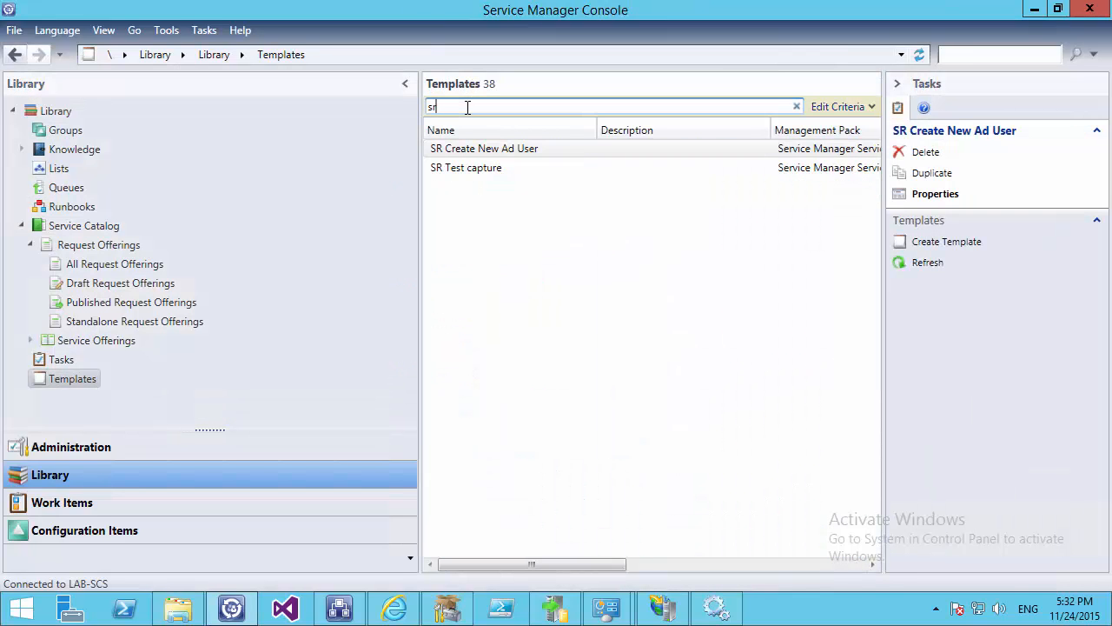
pyautogui.doubleClick(474, 153)
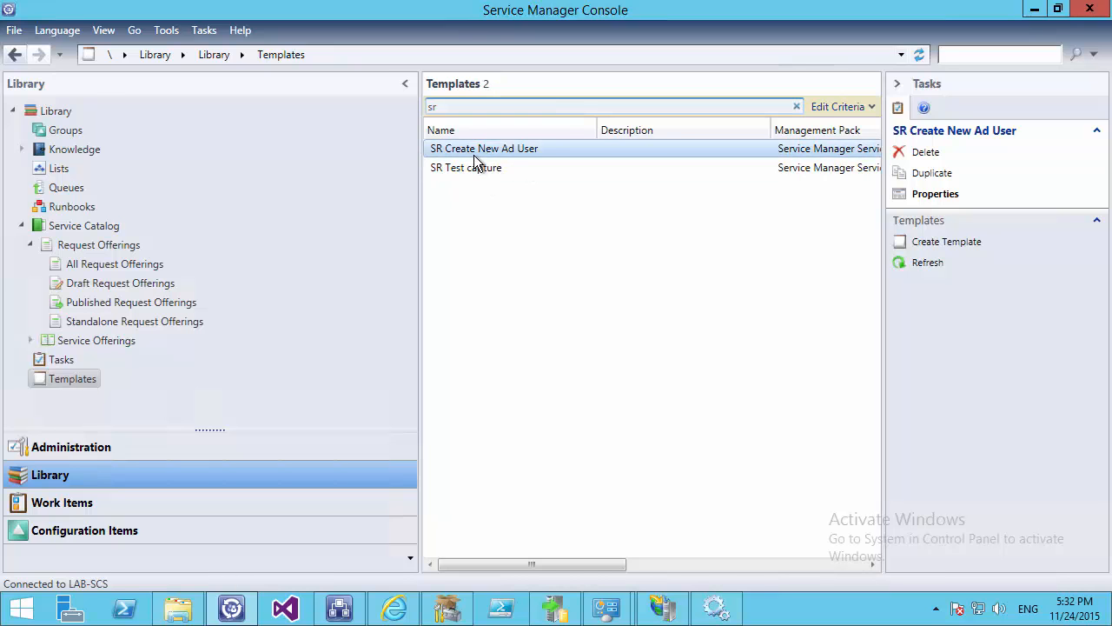
pyautogui.click(426, 492)
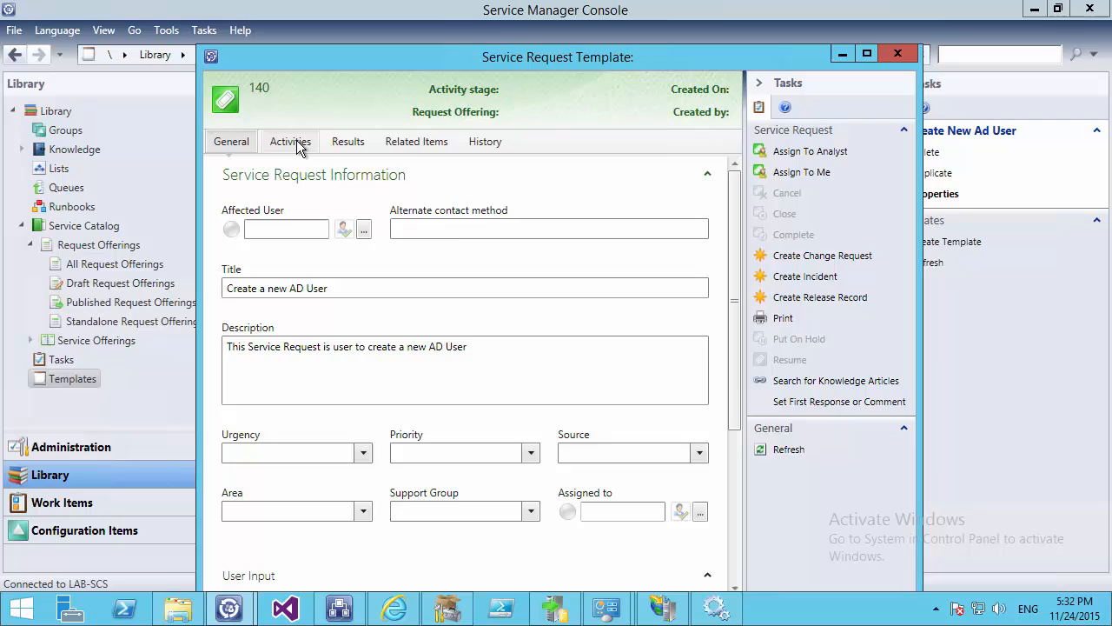
pyautogui.click(290, 140)
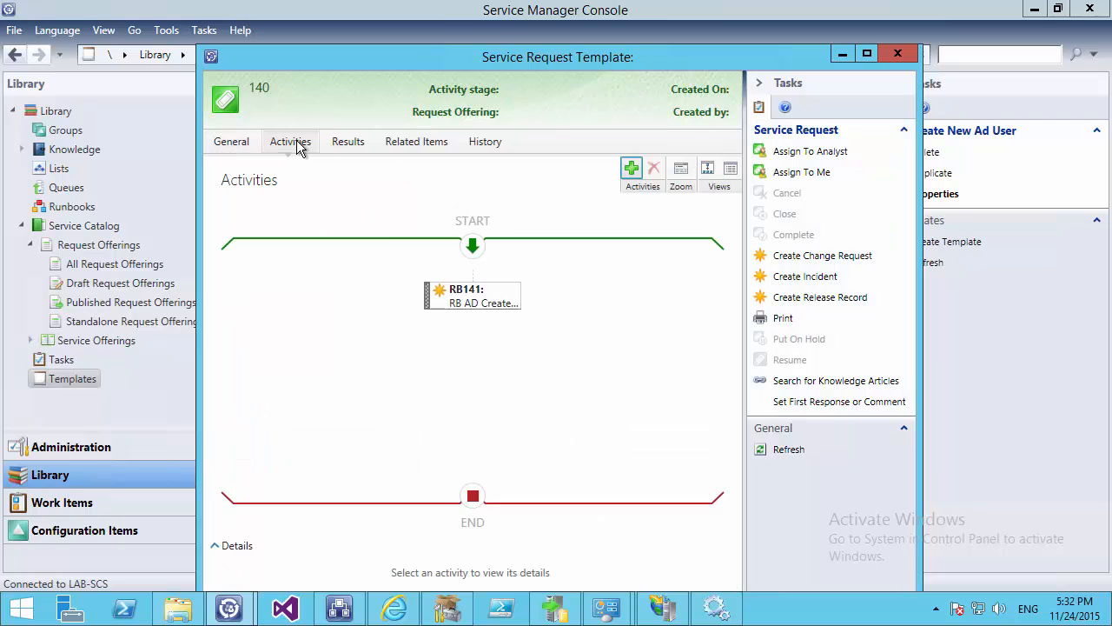
pyautogui.click(485, 290)
pyautogui.click(654, 169)
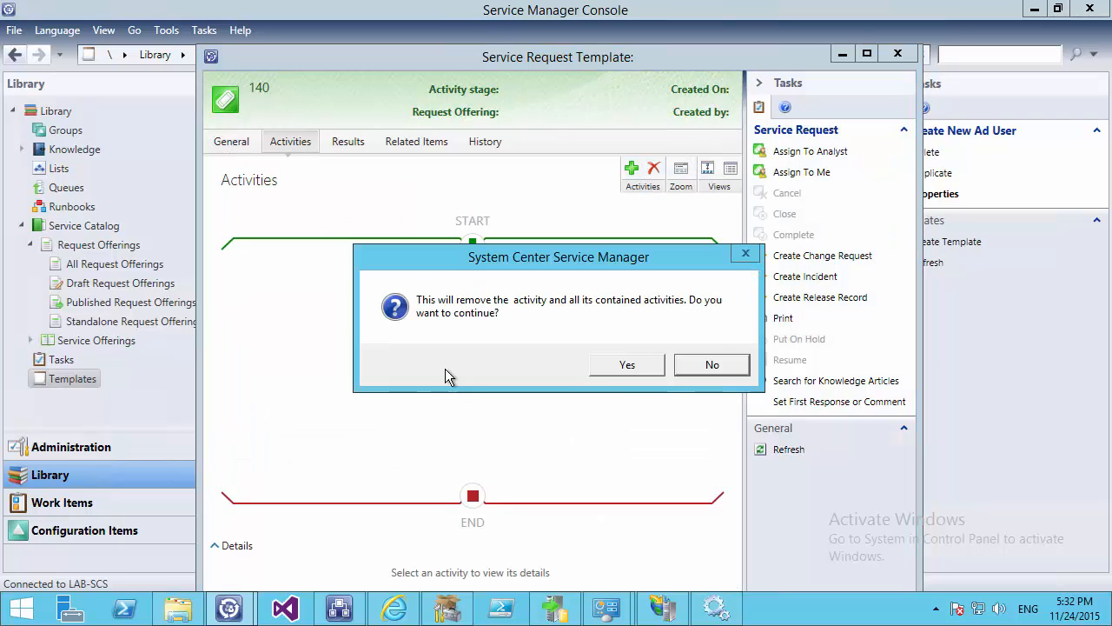
pyautogui.click(612, 365)
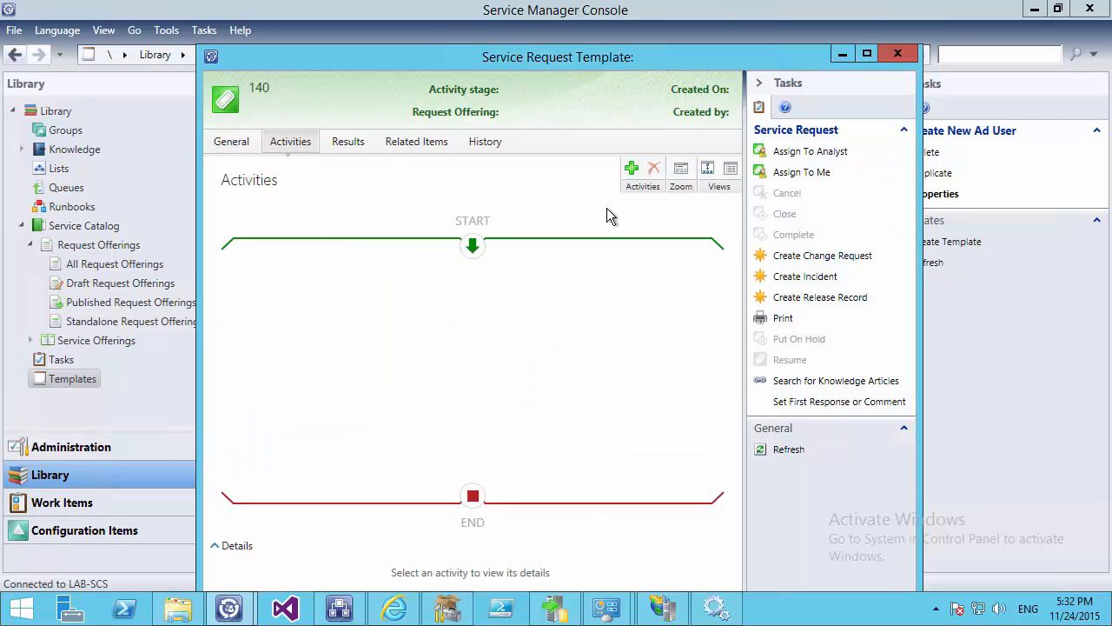
# Add the RB AD Create User activity and map its ID to Service Request > Object > Id
pyautogui.click(632, 170)
pyautogui.click(186, 218)
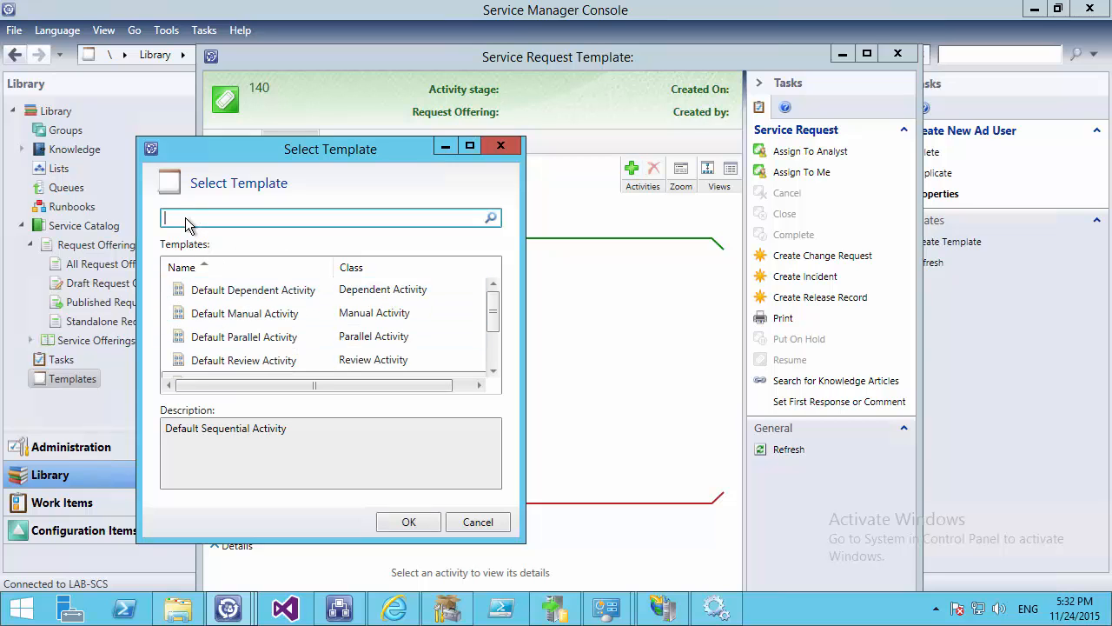
pyautogui.write('rb')
pyautogui.press('Return')
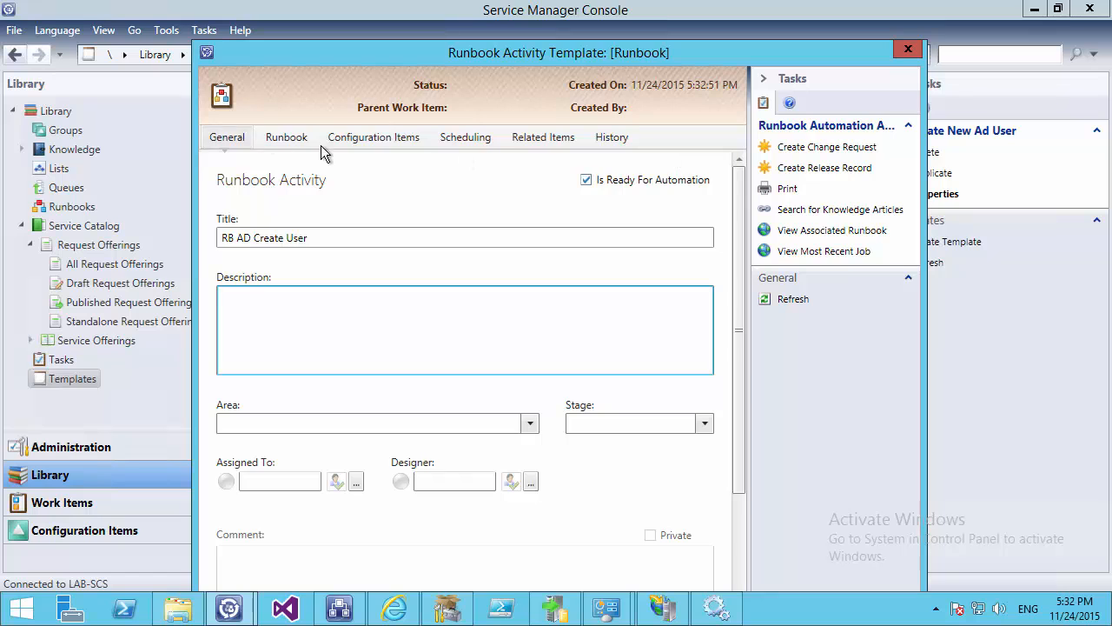
pyautogui.click(287, 138)
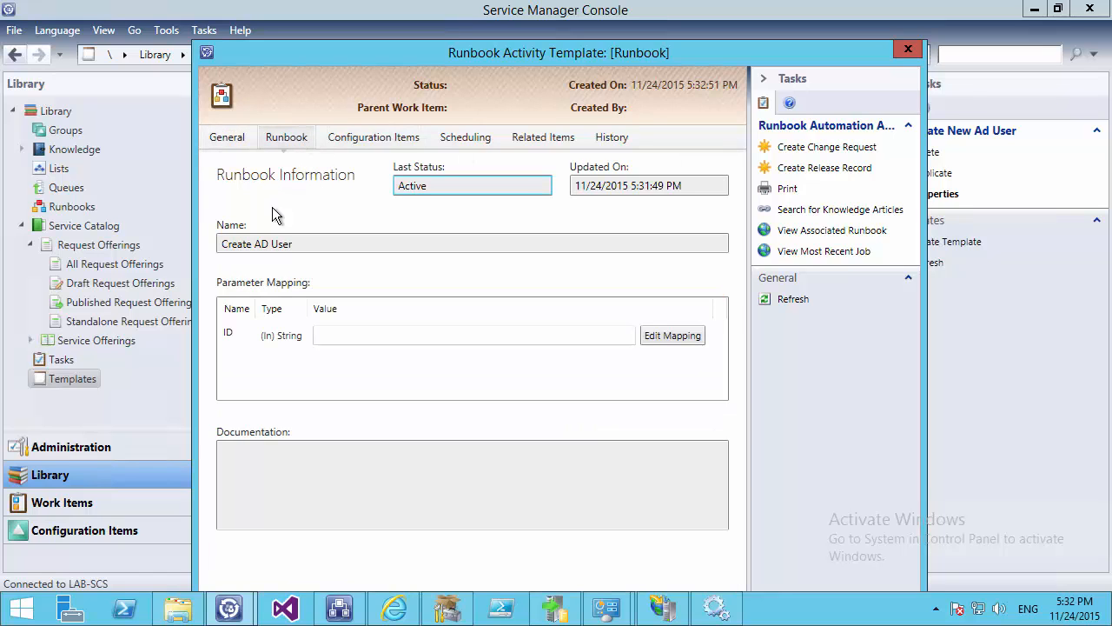
pyautogui.click(660, 340)
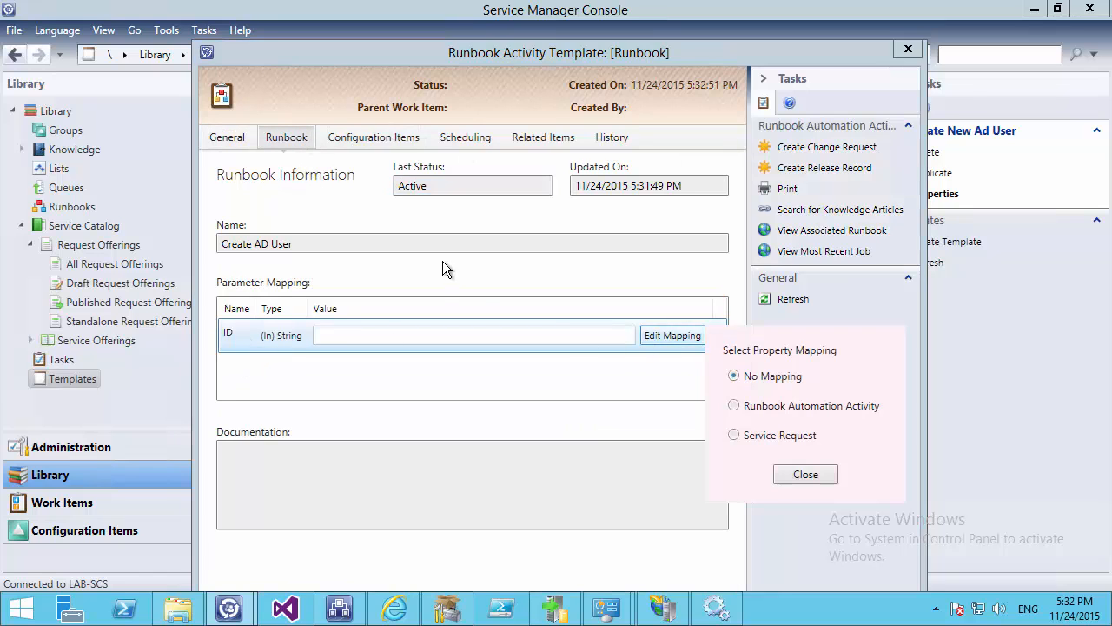
pyautogui.click(734, 434)
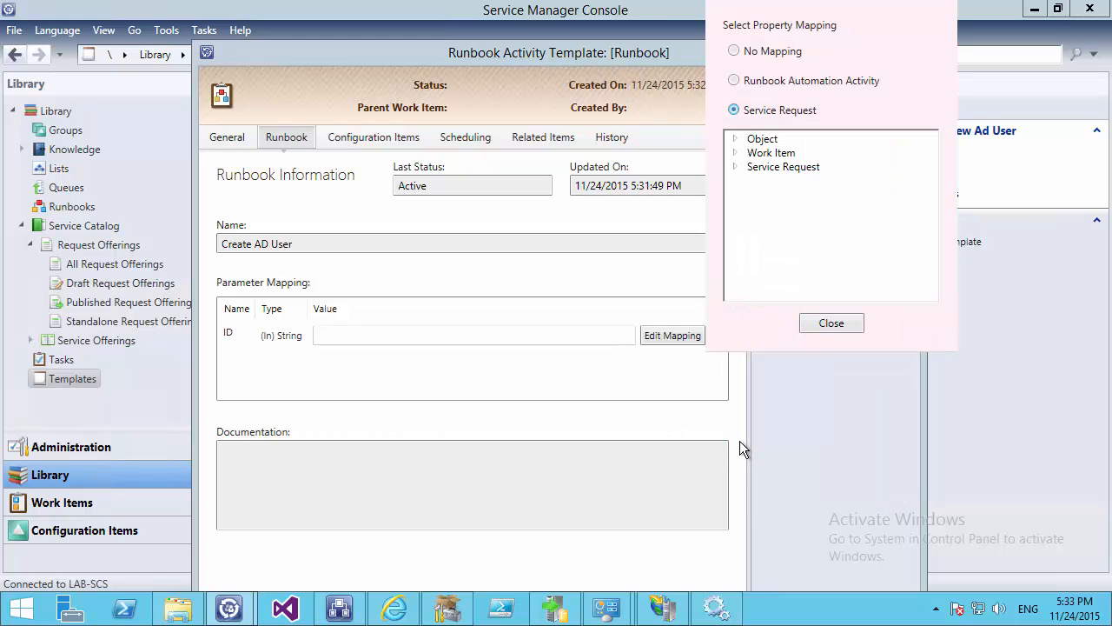
pyautogui.click(736, 139)
pyautogui.click(770, 167)
pyautogui.click(832, 323)
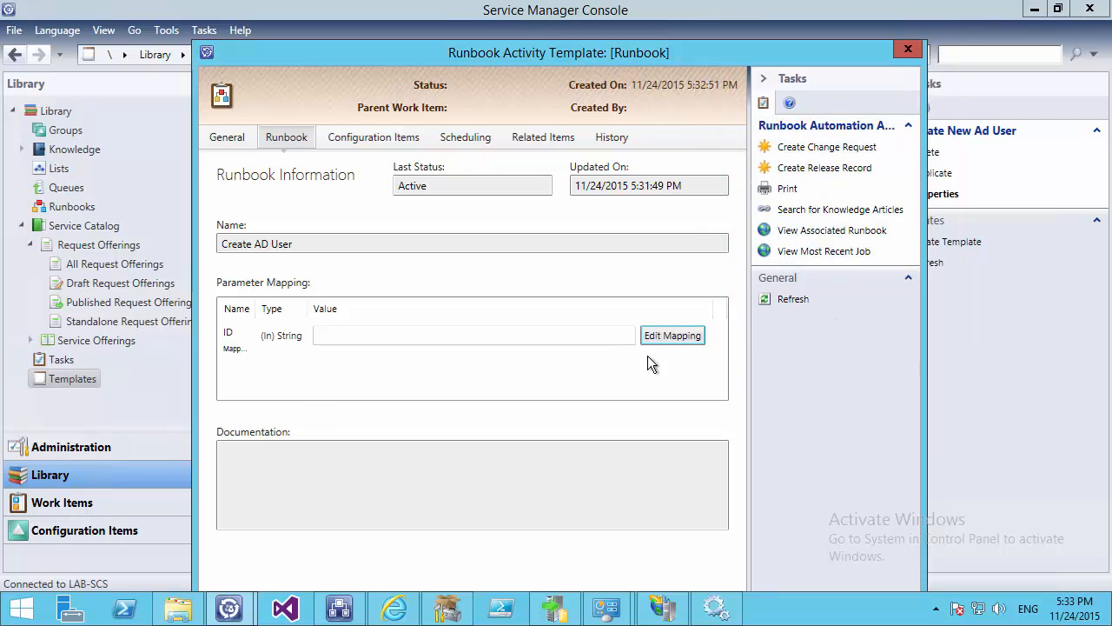
# Verify the ID mapping, then apply and accept the new runbook activity settings
pyautogui.moveTo(259, 309); pyautogui.dragTo(365, 313)
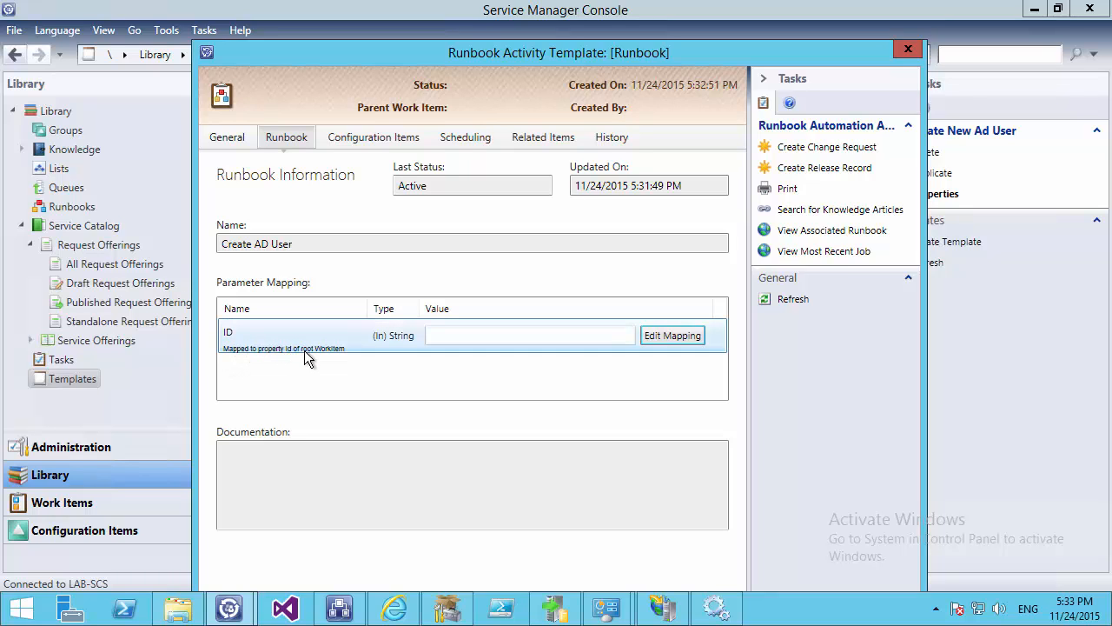
pyautogui.moveTo(680, 52); pyautogui.dragTo(590, 9)
pyautogui.click(620, 572)
pyautogui.click(474, 573)
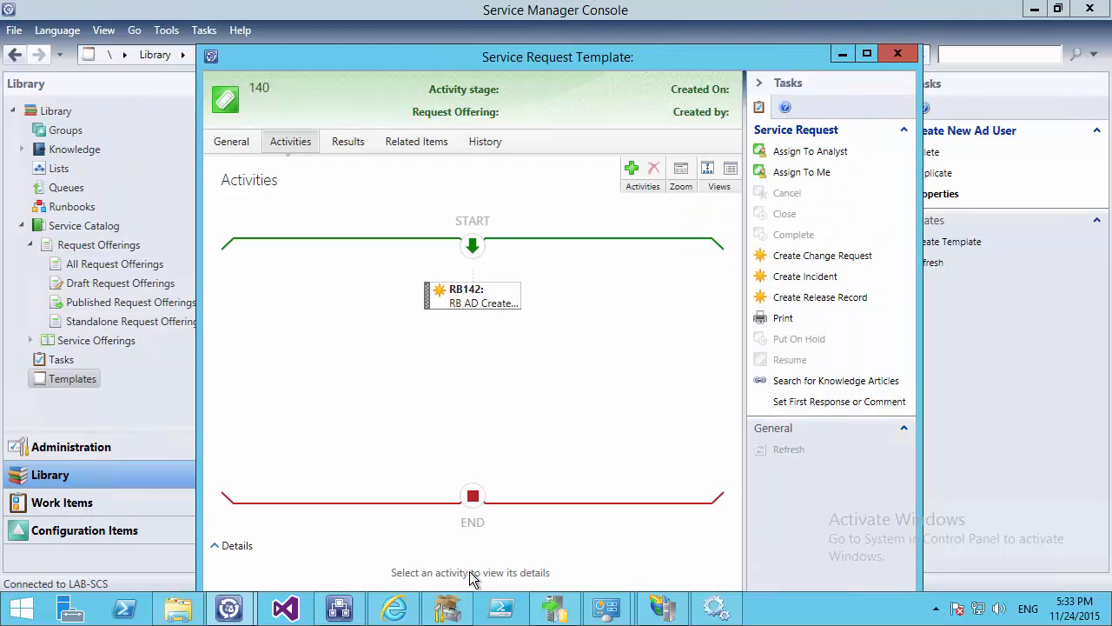
pyautogui.doubleClick(619, 57)
# Save the service request template and start a new request offering
pyautogui.click(753, 573)
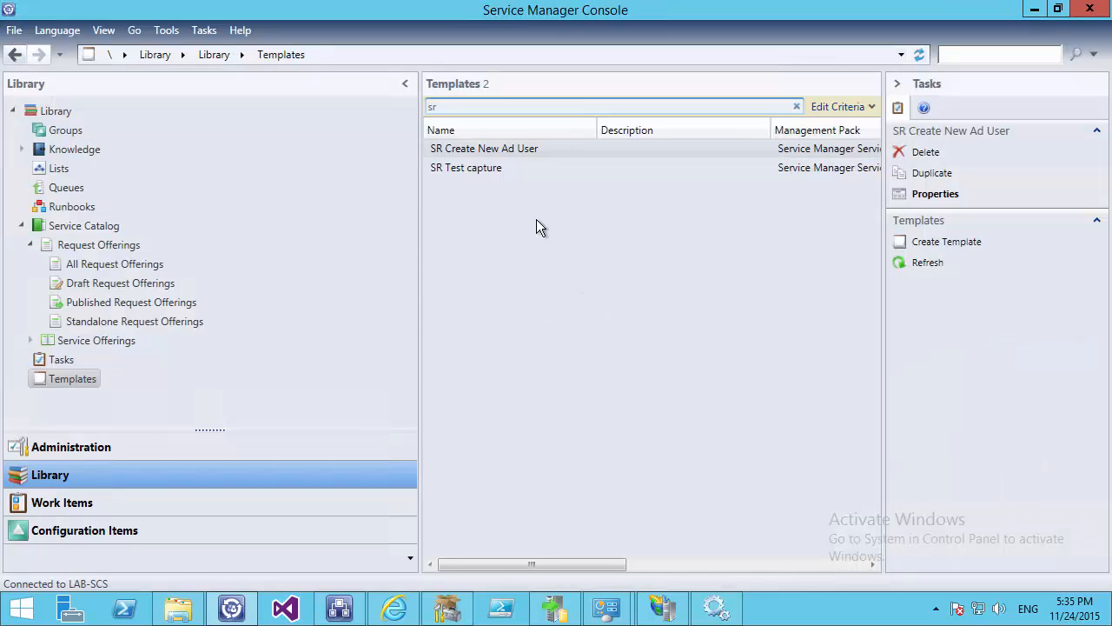
pyautogui.click(84, 272)
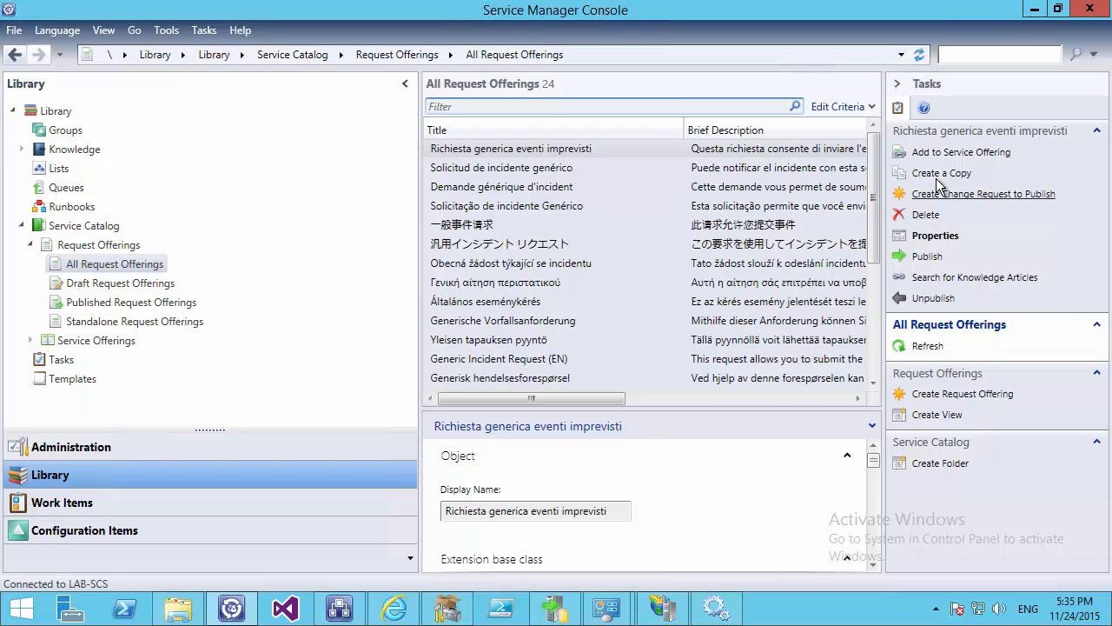
pyautogui.click(947, 396)
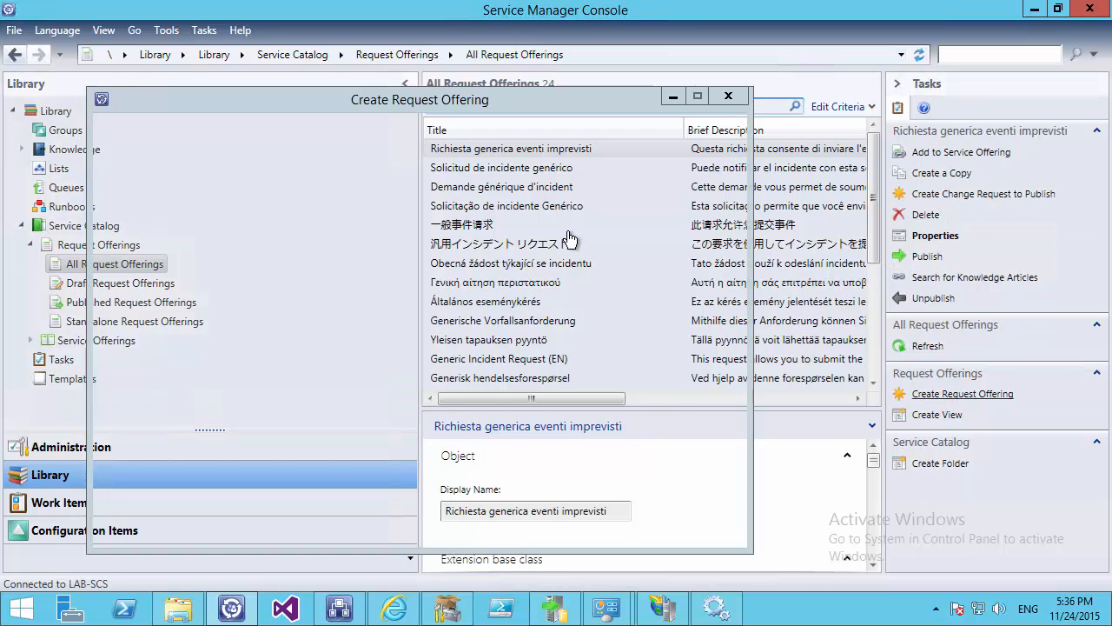
# Title the offering 'Create new AD USer' and base it on the SR Create New Ad User template
pyautogui.click(635, 529)
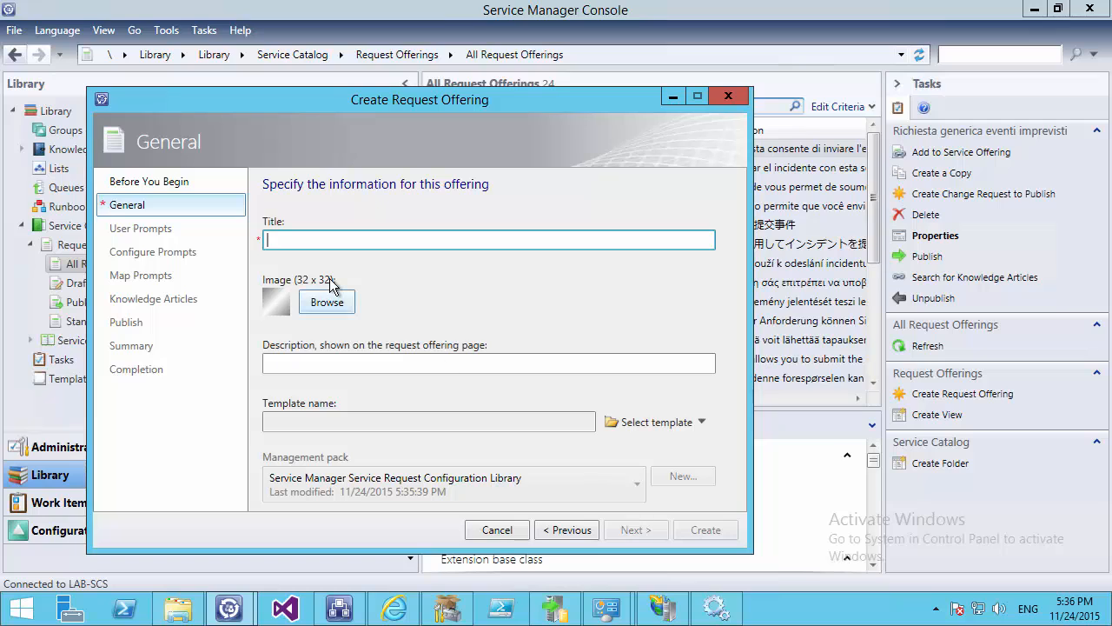
pyautogui.write('Create')
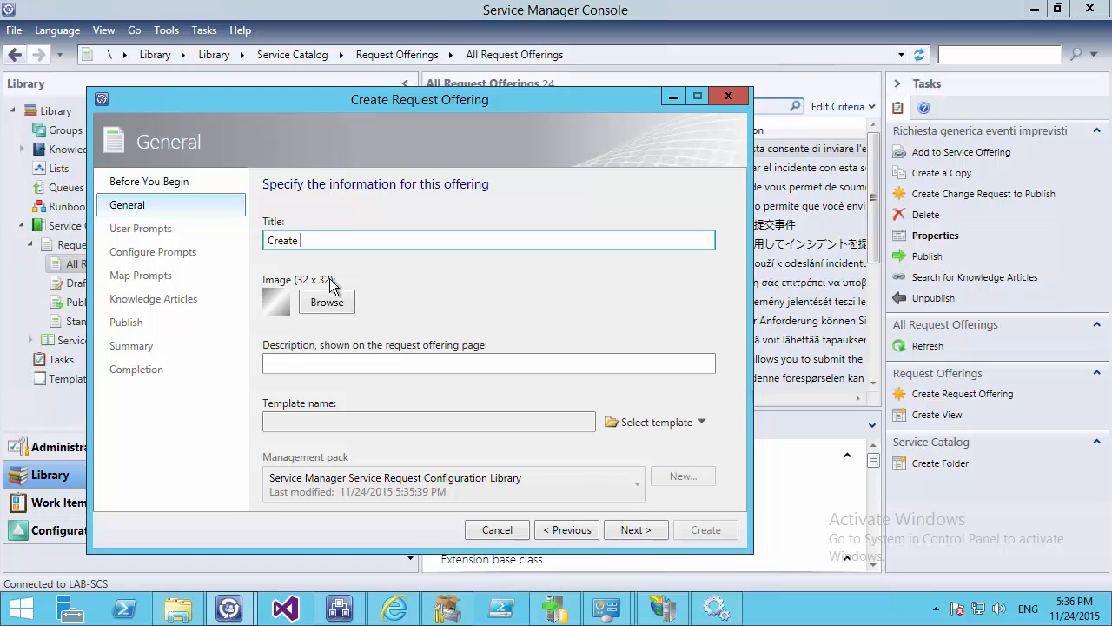
pyautogui.write(' new AD USer')
pyautogui.click(643, 422)
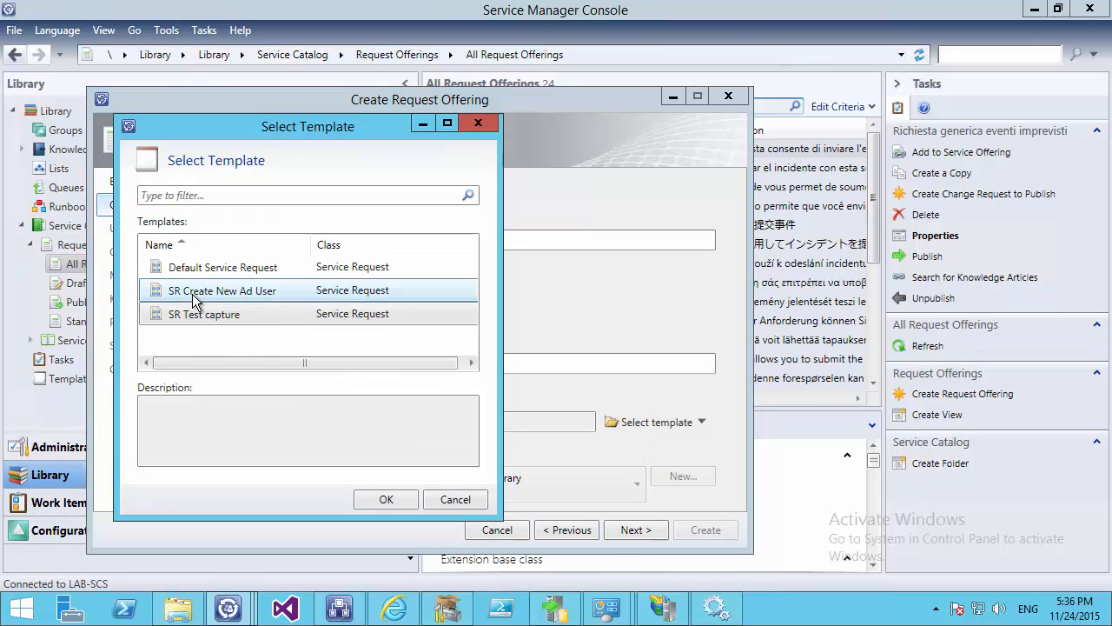
pyautogui.doubleClick(194, 299)
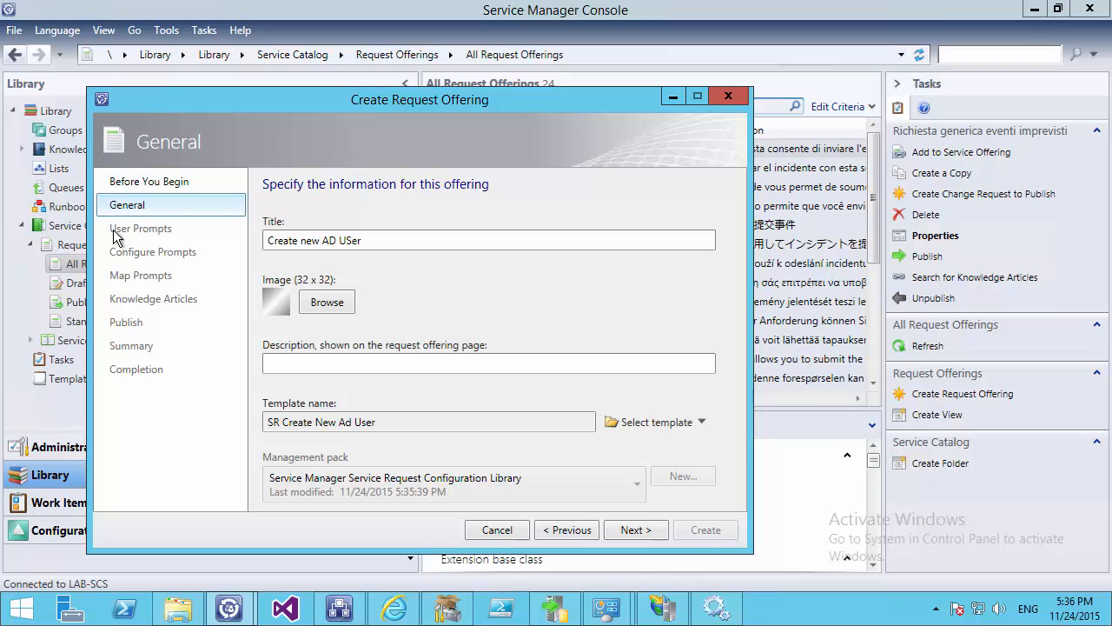
# Add required text prompts 'Username' and 'Firstn', then advance to Map Prompts
pyautogui.click(633, 532)
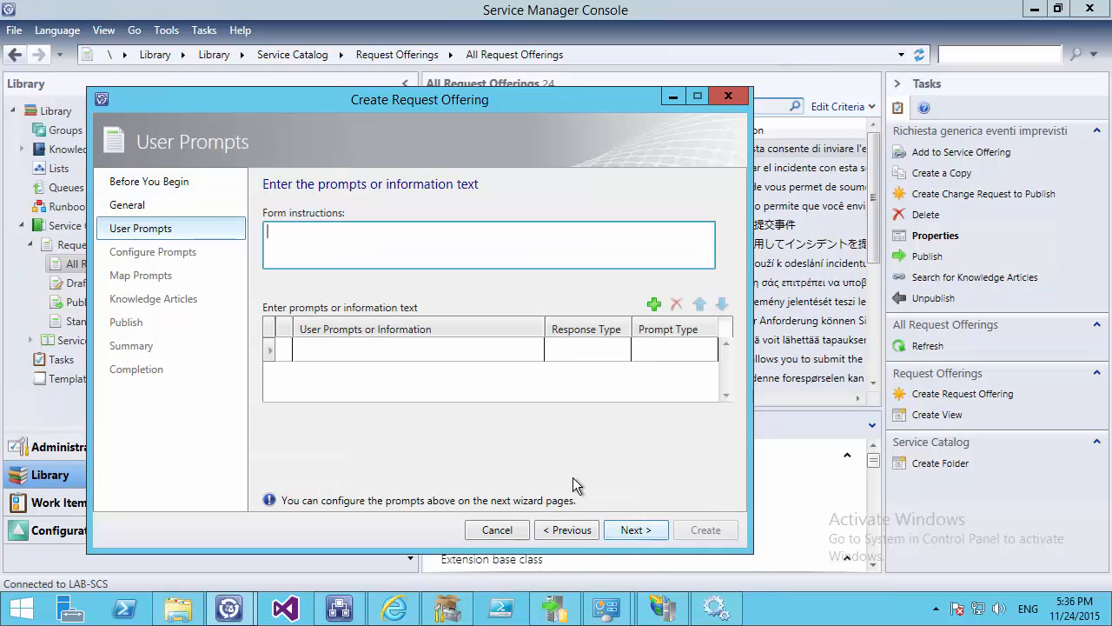
pyautogui.click(354, 349)
pyautogui.write('Username')
pyautogui.click(336, 375)
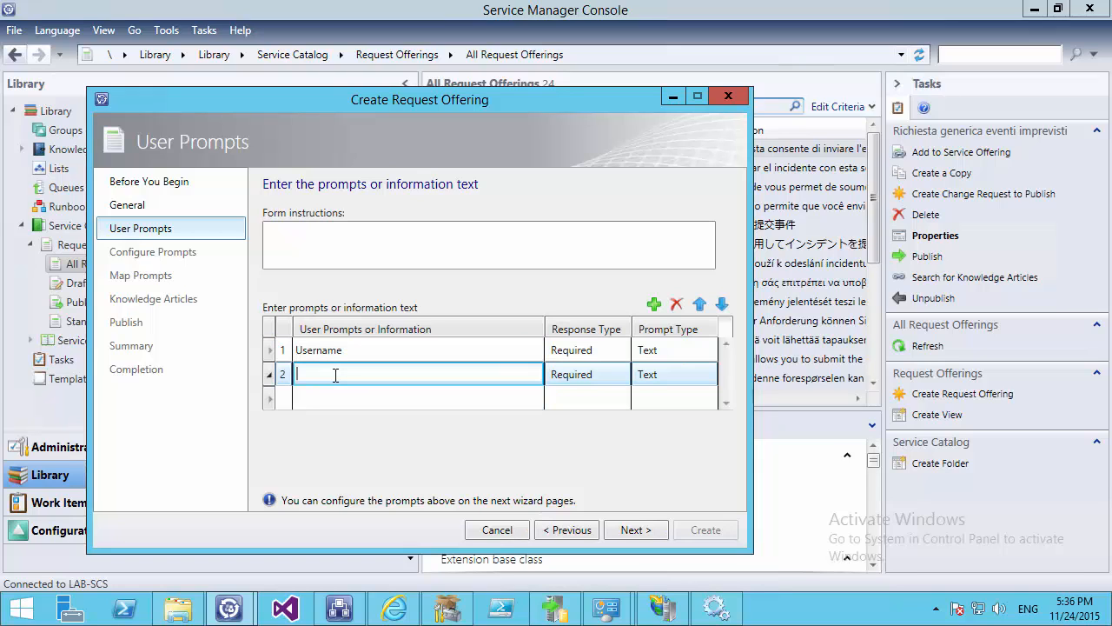
pyautogui.write('Firstname')
pyautogui.click(636, 527)
pyautogui.click(637, 529)
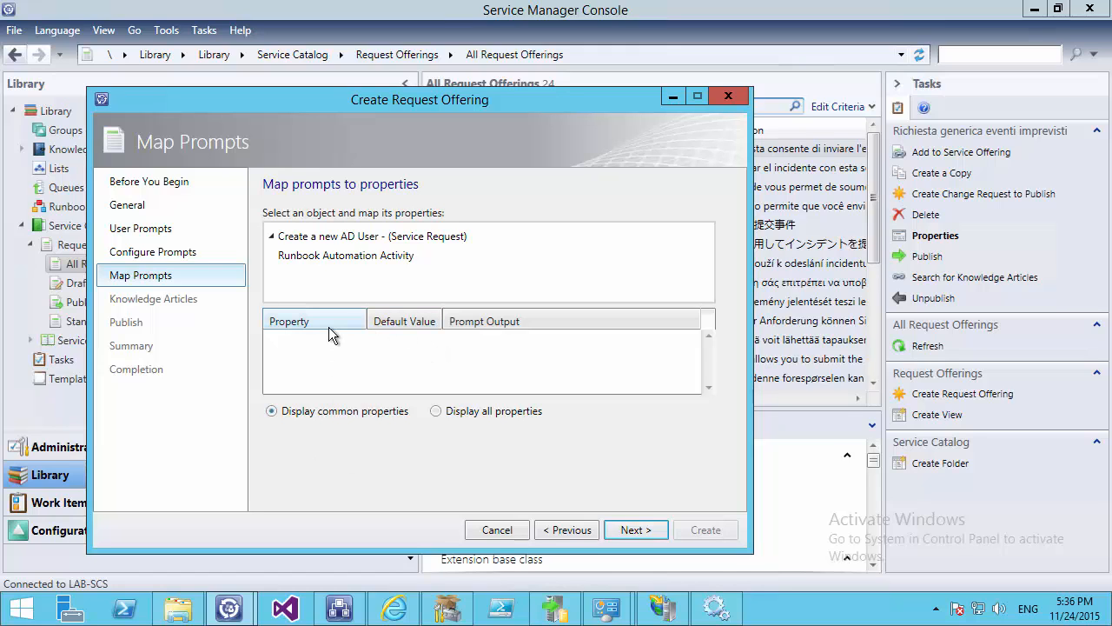
# Map the Username prompt to the request's Title and Firstname to its Description
pyautogui.click(308, 238)
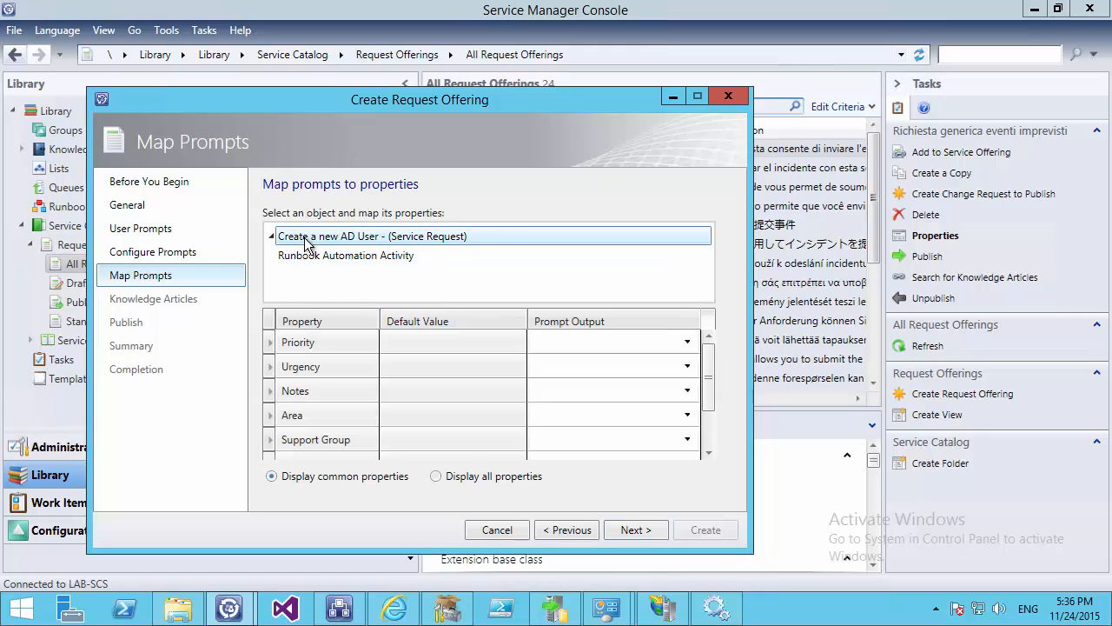
pyautogui.moveTo(712, 378); pyautogui.dragTo(711, 417)
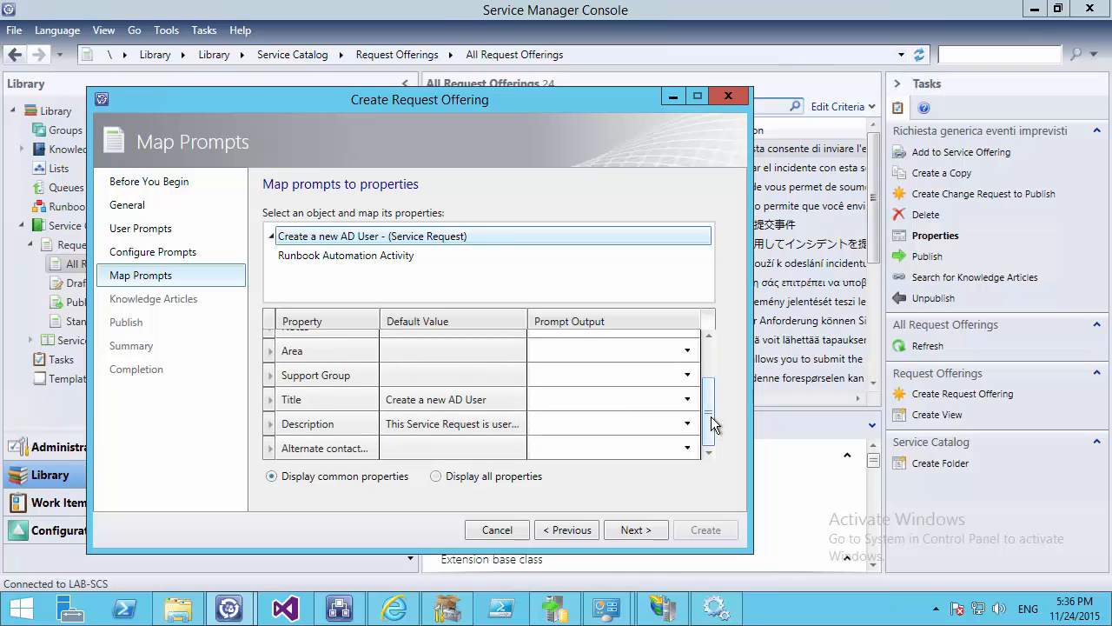
pyautogui.click(678, 400)
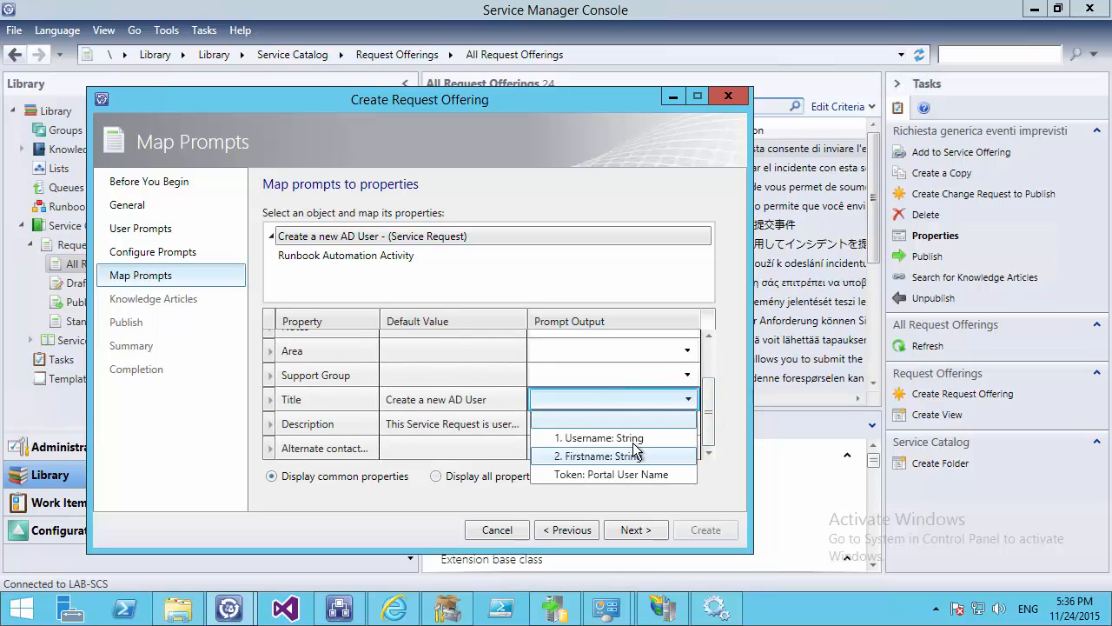
pyautogui.click(578, 438)
pyautogui.click(556, 420)
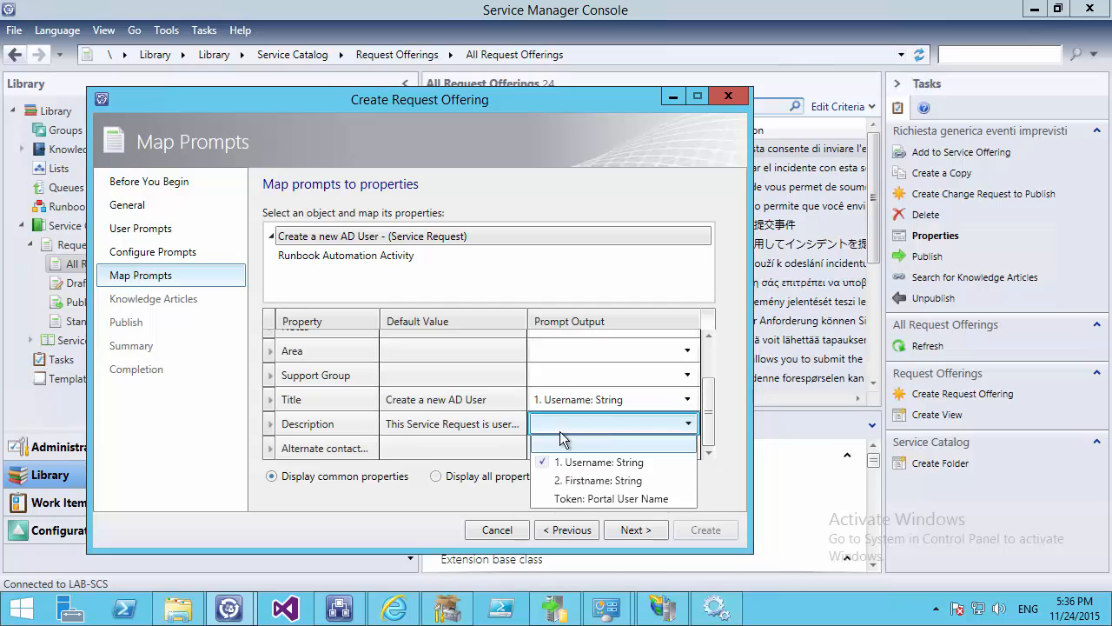
pyautogui.click(572, 480)
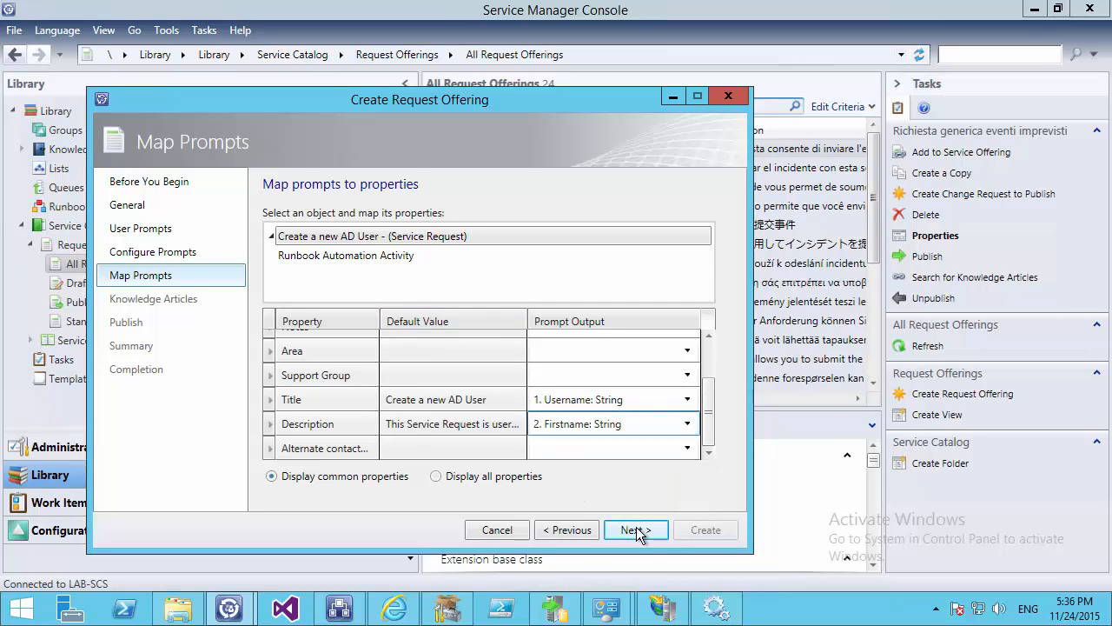
pyautogui.click(637, 526)
pyautogui.click(637, 527)
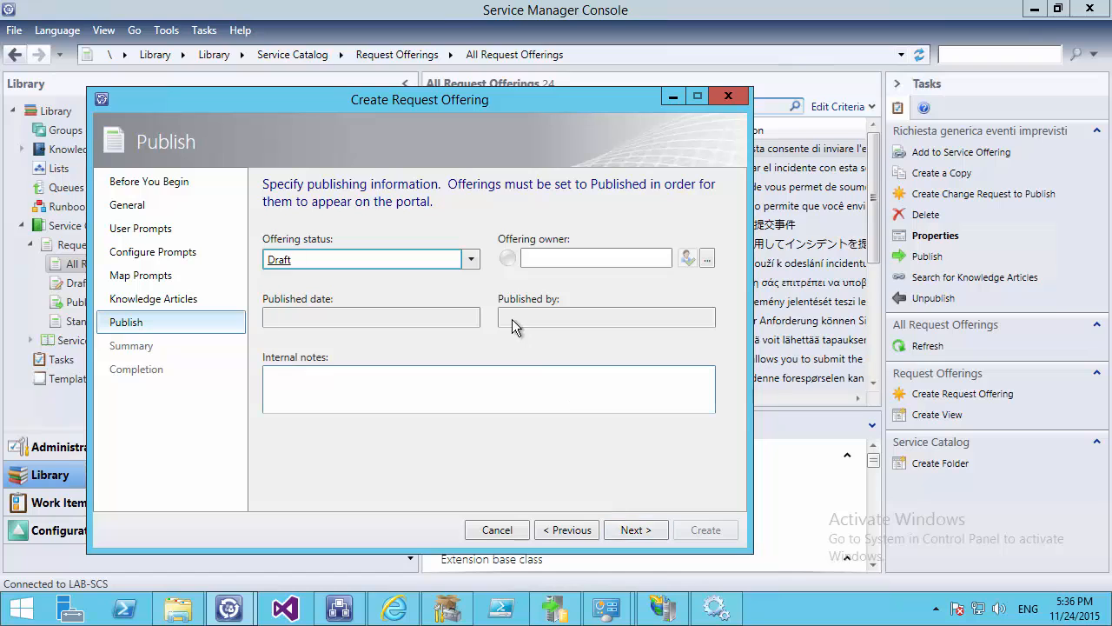
# Set the offering status to Published, create the offering, and close the wizard
pyautogui.click(480, 259)
pyautogui.click(297, 299)
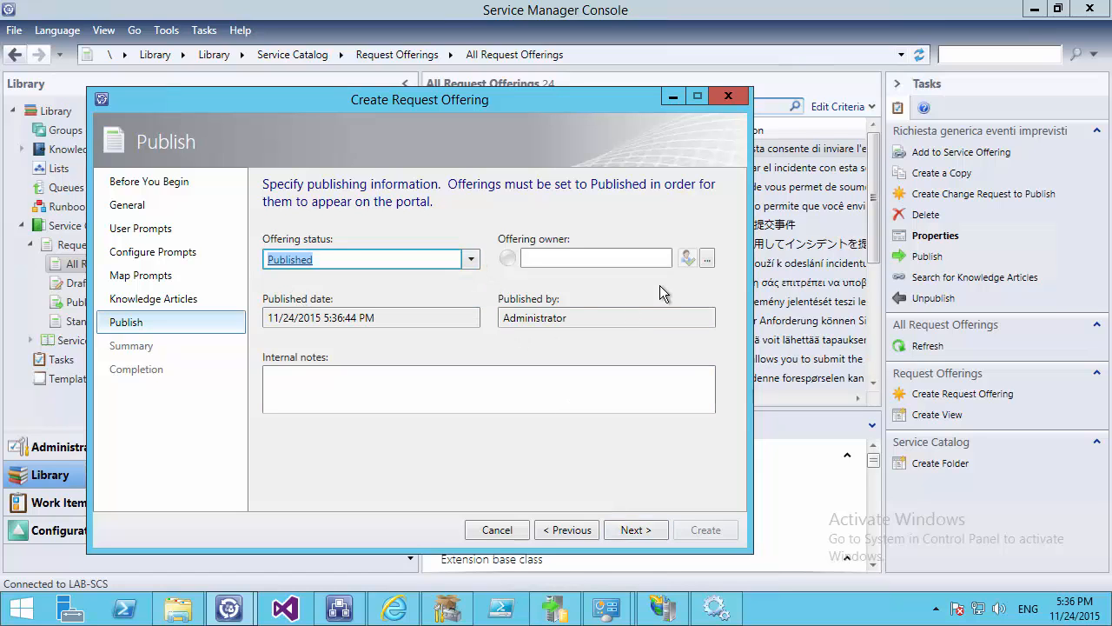
pyautogui.click(632, 530)
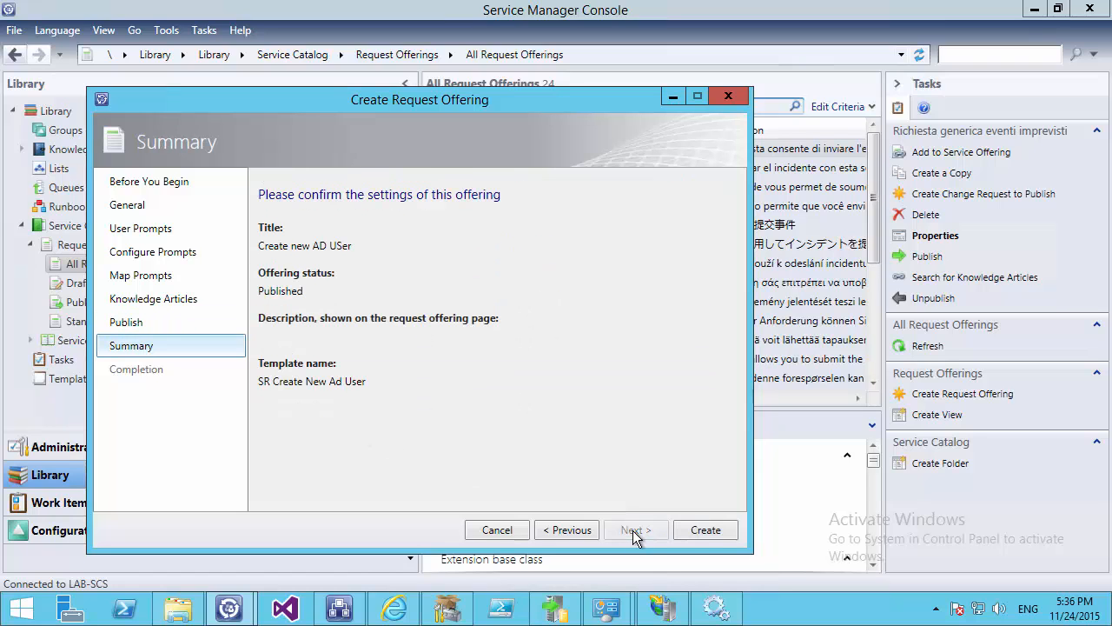
pyautogui.click(717, 528)
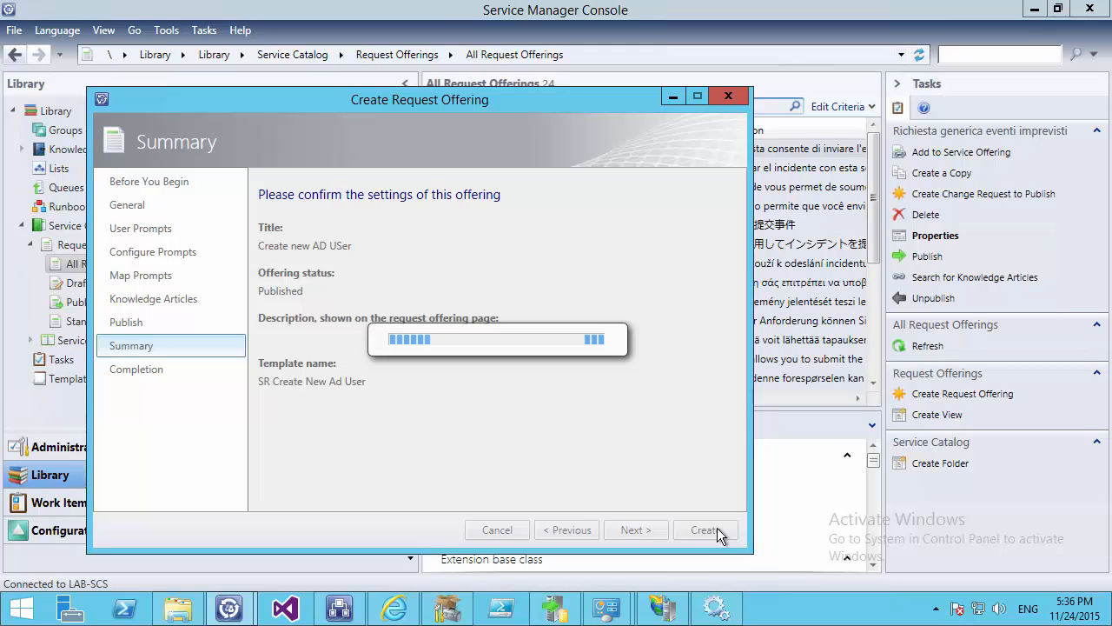
pyautogui.click(706, 529)
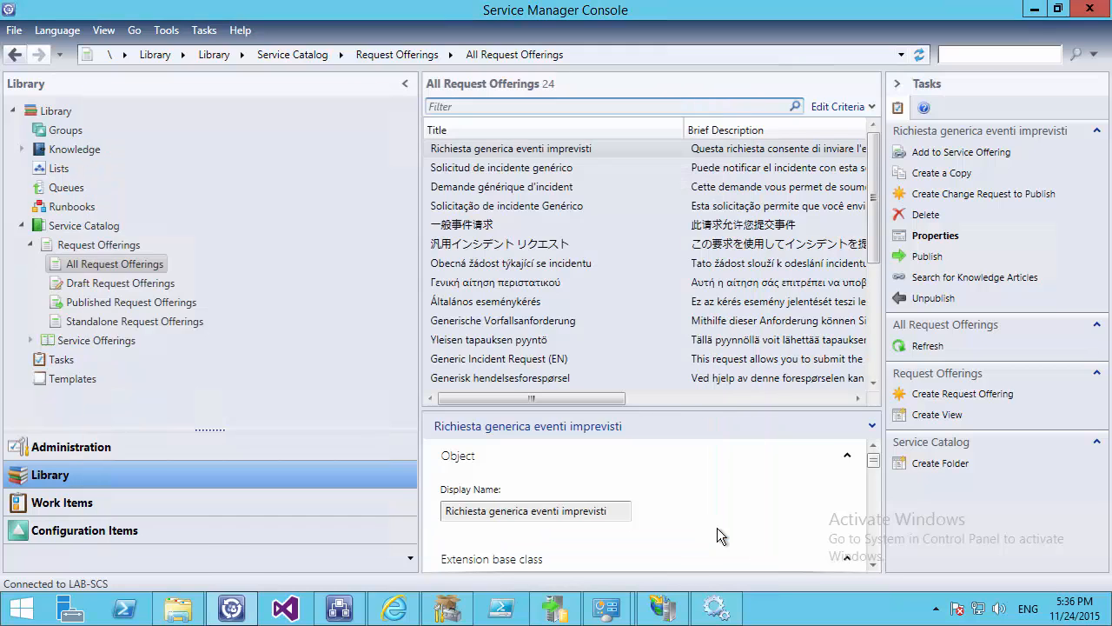
# Open the AD Tasks service offering and begin adding request offerings to it
pyautogui.click(78, 264)
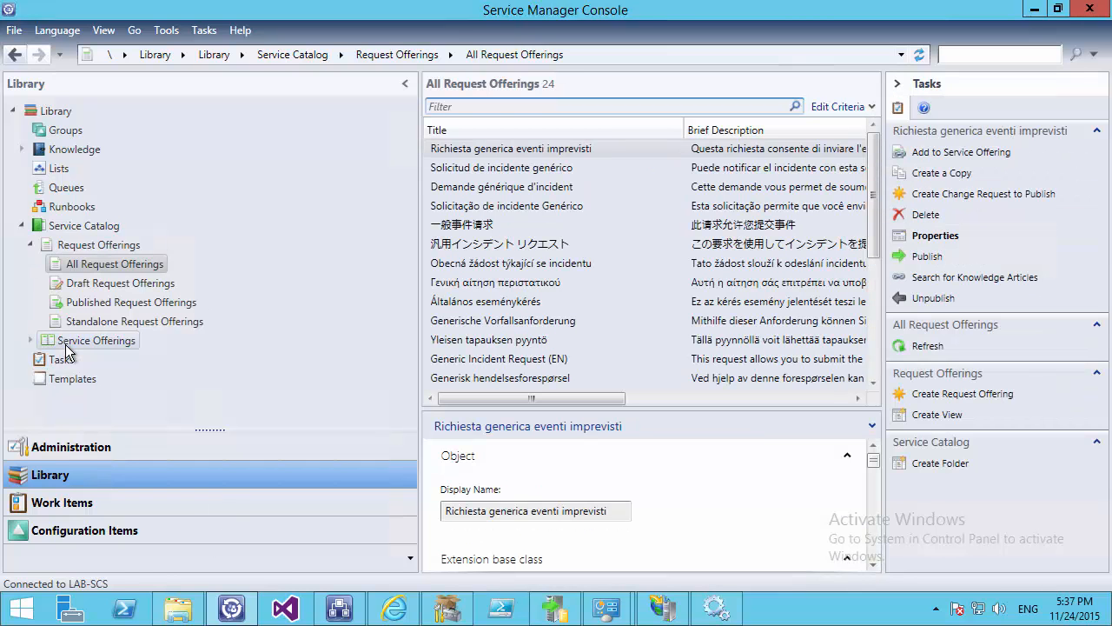
pyautogui.click(65, 344)
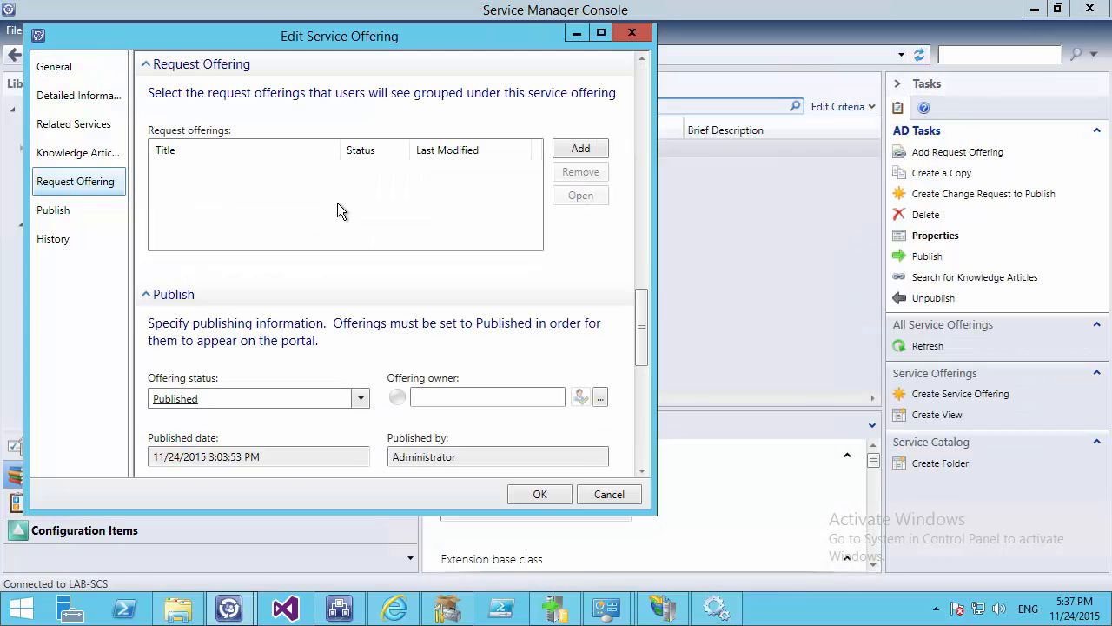
pyautogui.click(568, 153)
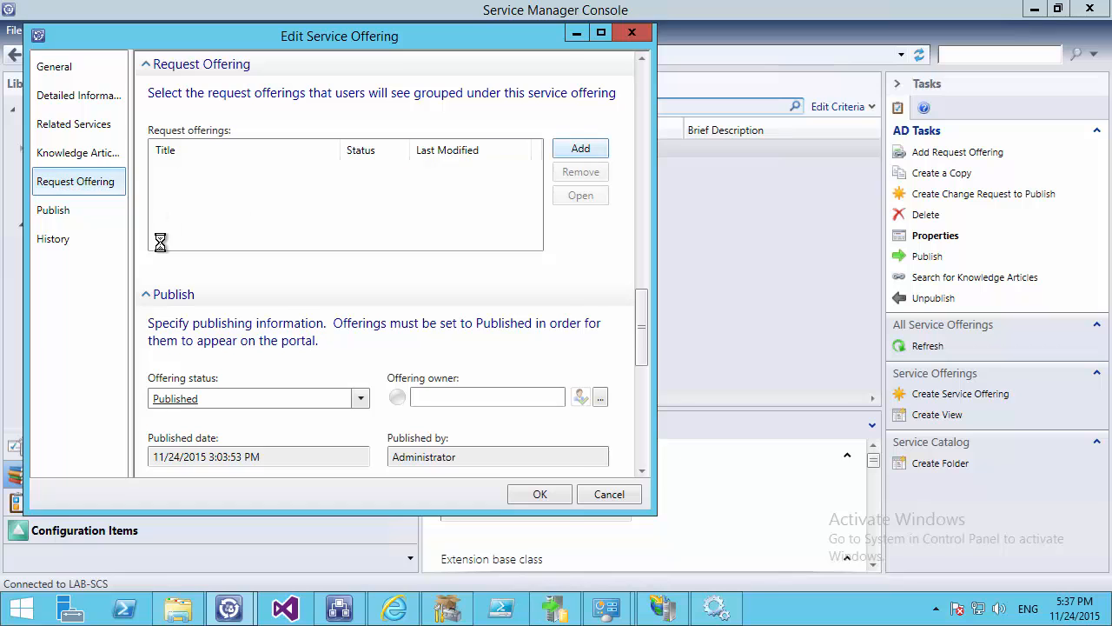
pyautogui.scroll(5, 113, 286)
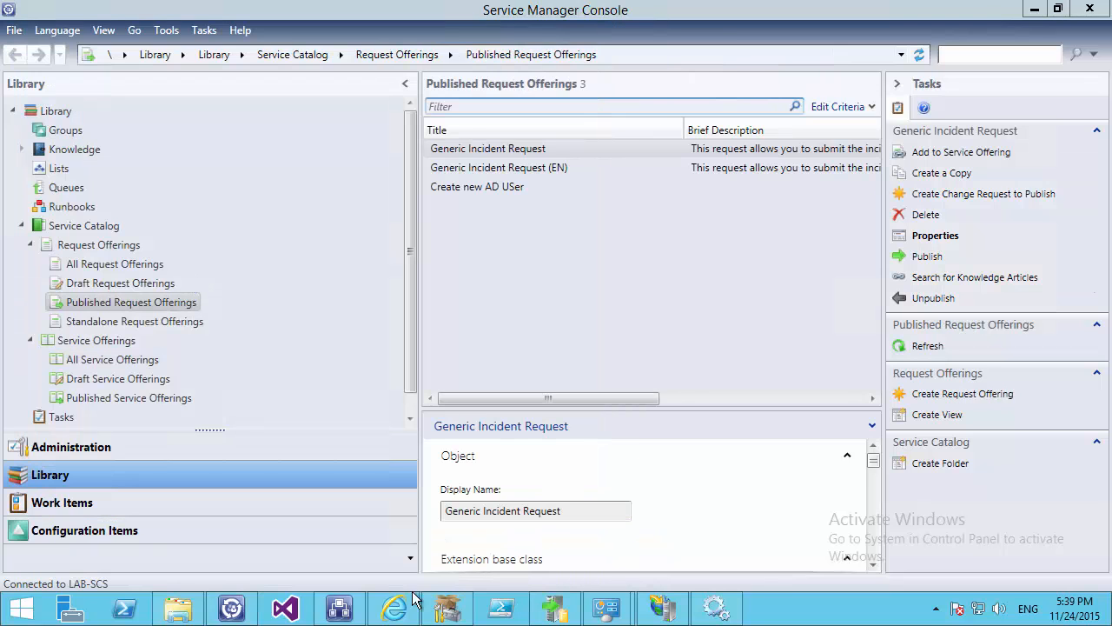
# In the portal, submit a Create new AD USer request with a test username and first name
pyautogui.click(394, 608)
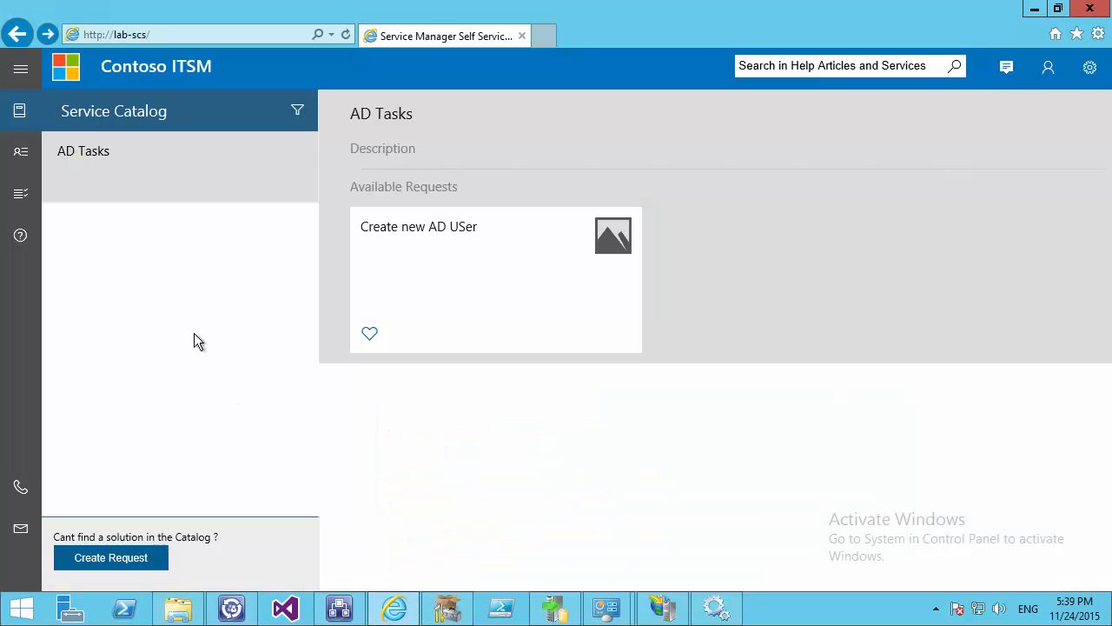
pyautogui.click(354, 231)
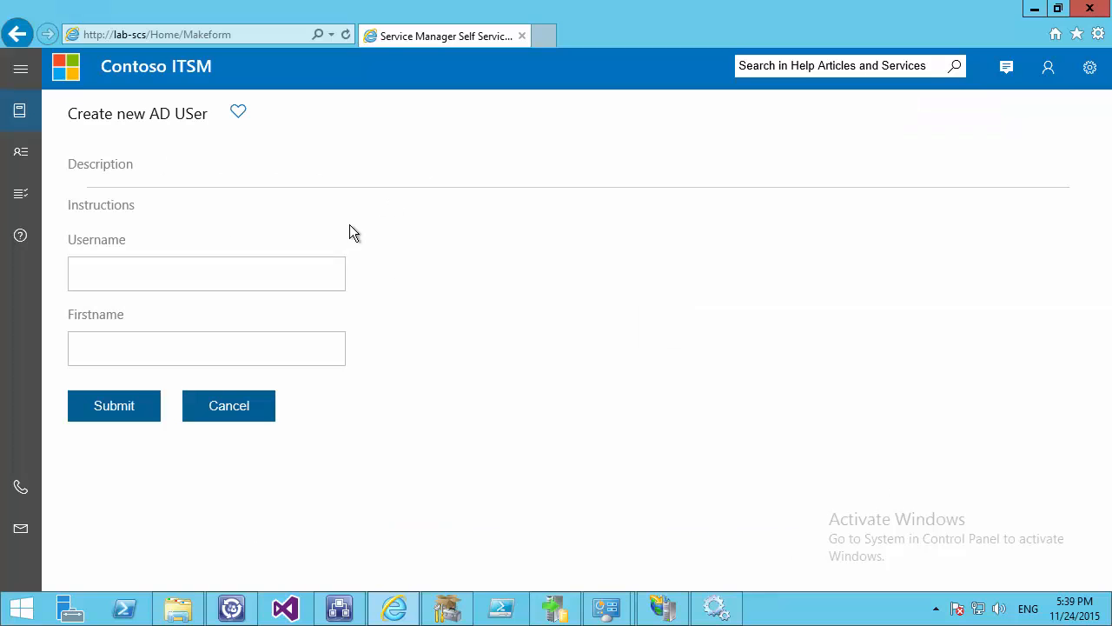
pyautogui.write('te')
pyautogui.write('000')
pyautogui.click(105, 345)
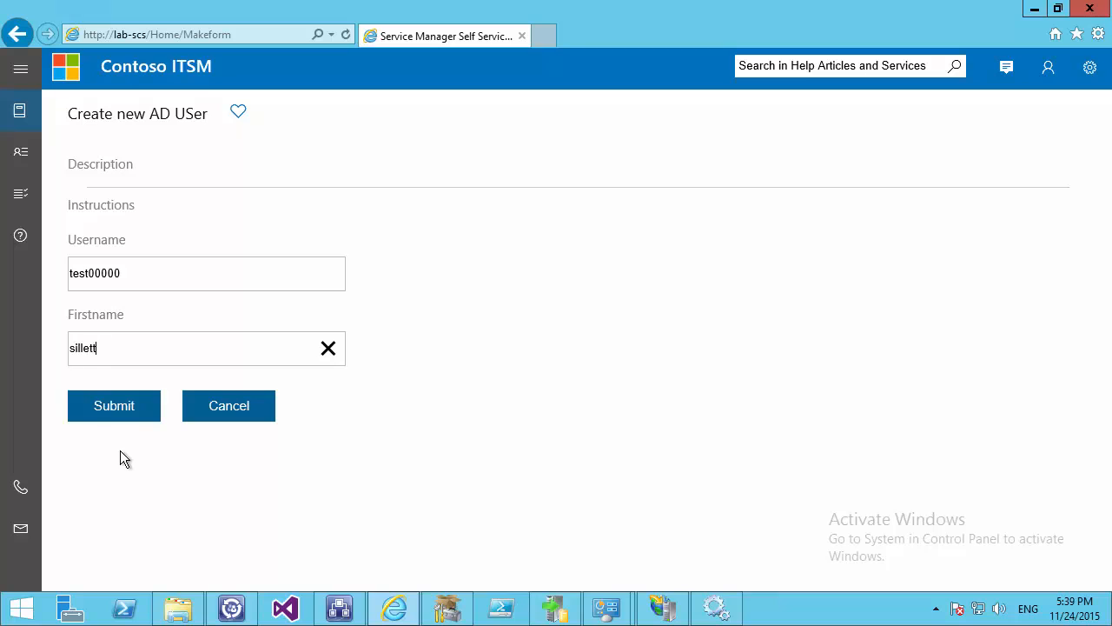
pyautogui.click(122, 406)
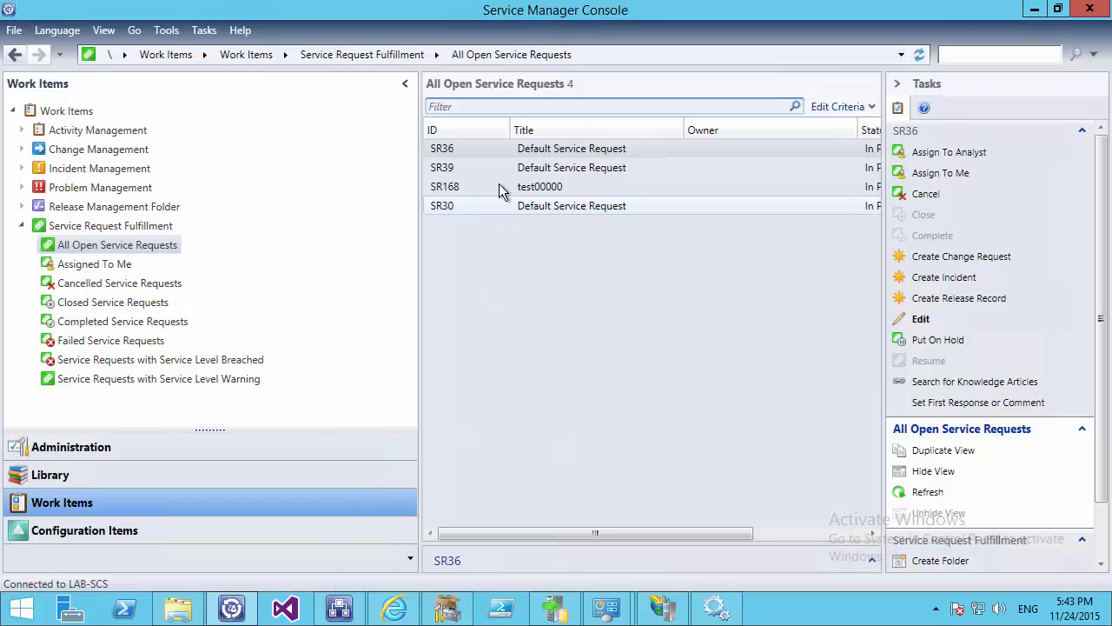
# Check the new request's Title and Description, then open the latest Create AD User run's log entry
pyautogui.click(500, 188)
pyautogui.doubleClick(499, 188)
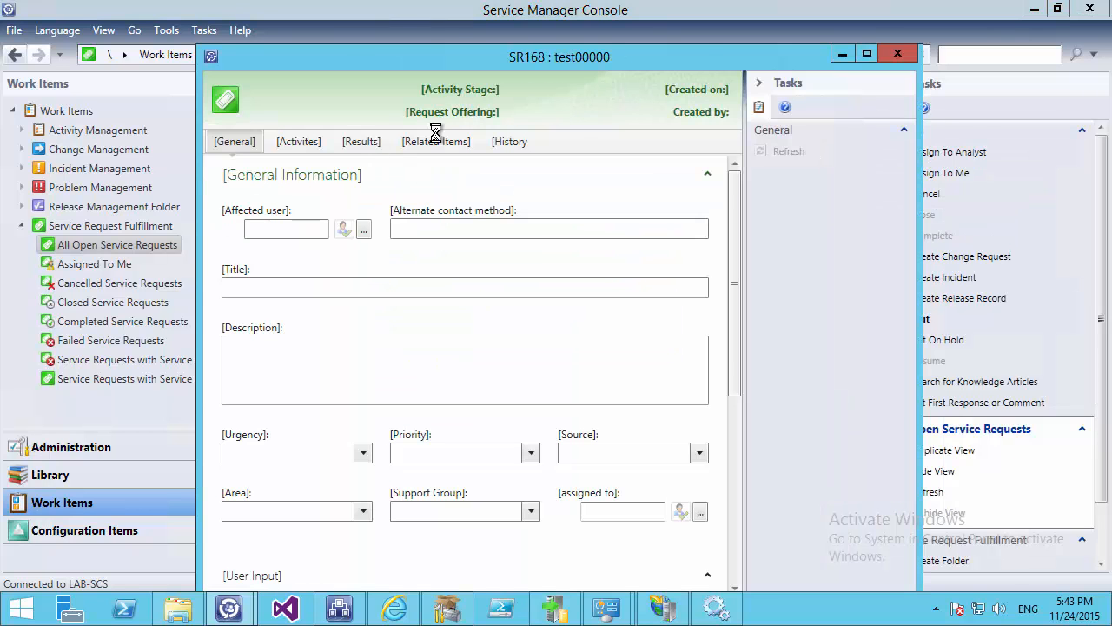
pyautogui.click(866, 55)
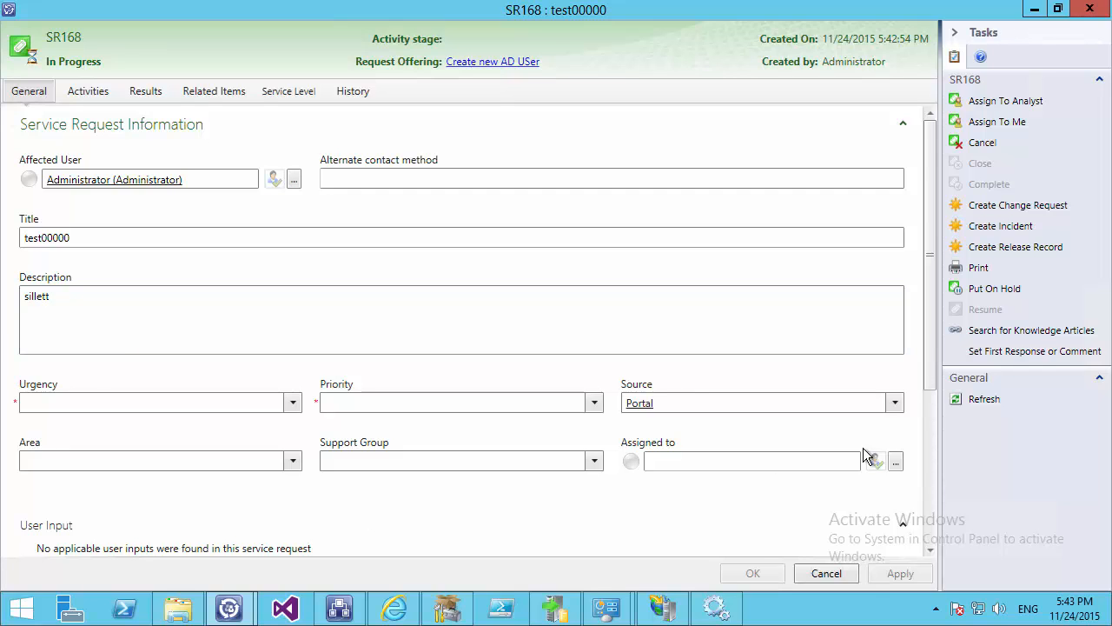
pyautogui.click(850, 576)
pyautogui.click(339, 608)
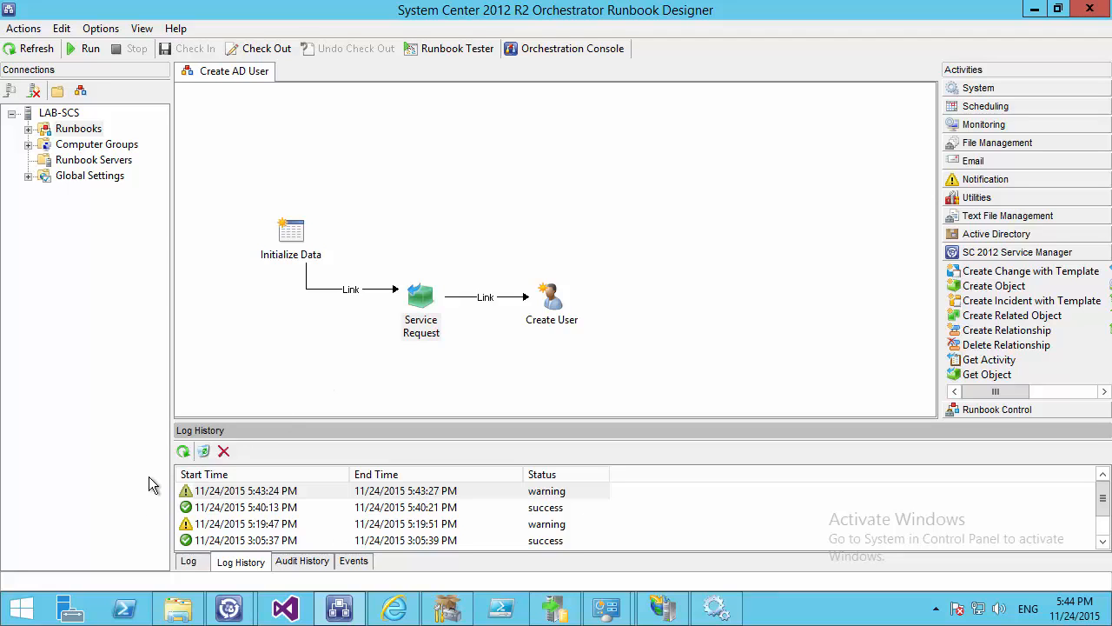
pyautogui.doubleClick(402, 492)
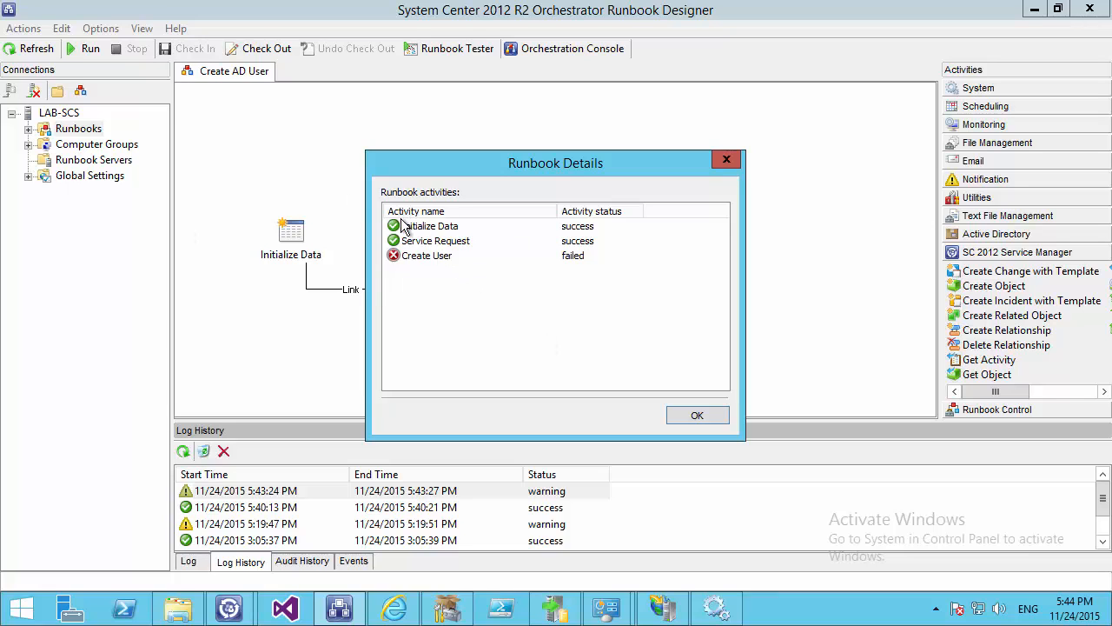
# Inspect the Service Request activity's published data, including its Activity ID and Description values
pyautogui.doubleClick(424, 240)
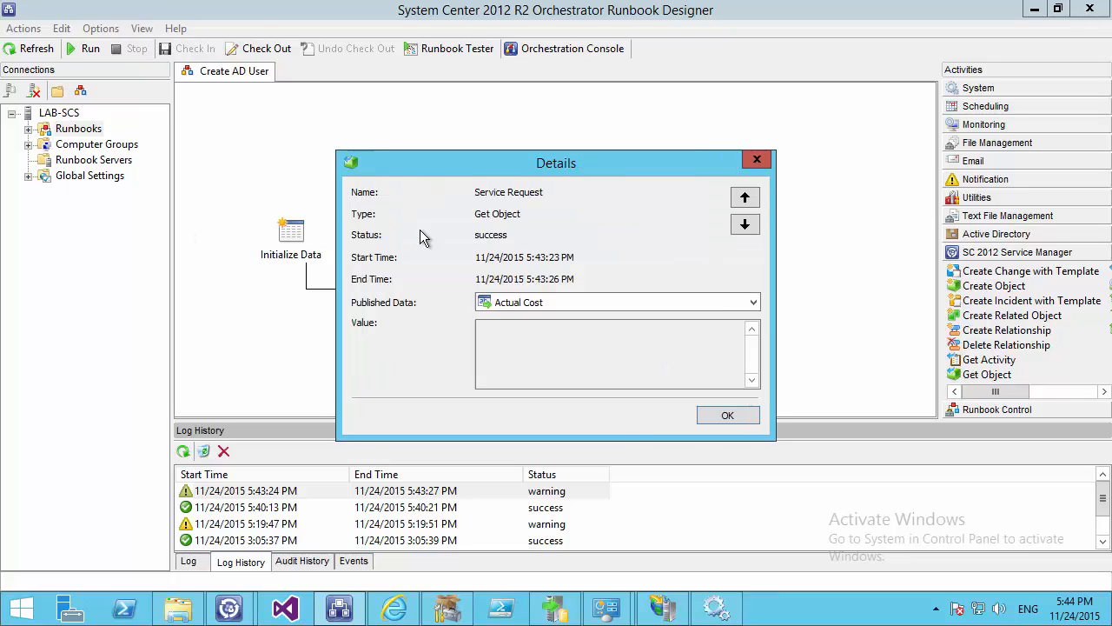
pyautogui.click(753, 303)
pyautogui.moveTo(756, 340); pyautogui.dragTo(755, 366)
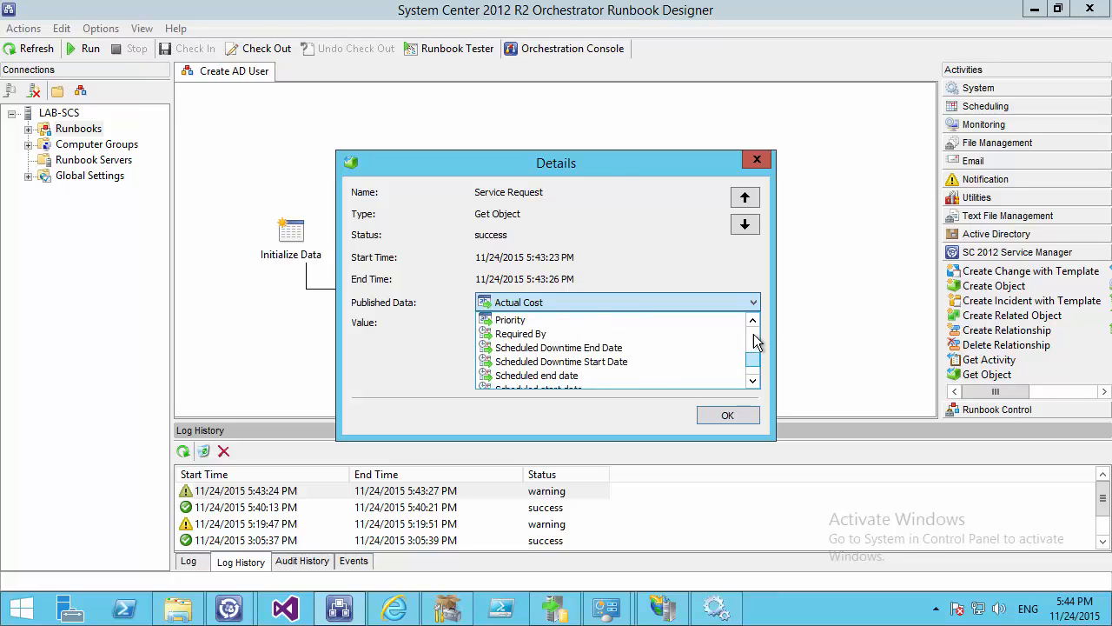
pyautogui.click(753, 322)
pyautogui.click(752, 323)
pyautogui.click(753, 322)
pyautogui.click(752, 322)
pyautogui.click(753, 322)
pyautogui.click(753, 322)
pyautogui.click(671, 337)
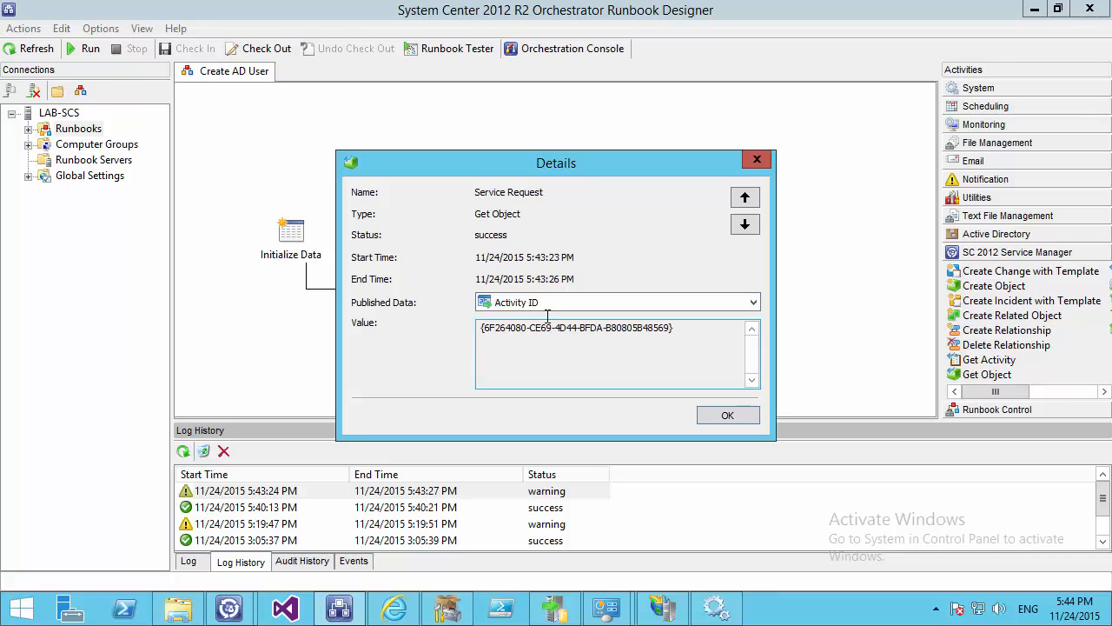
pyautogui.click(502, 305)
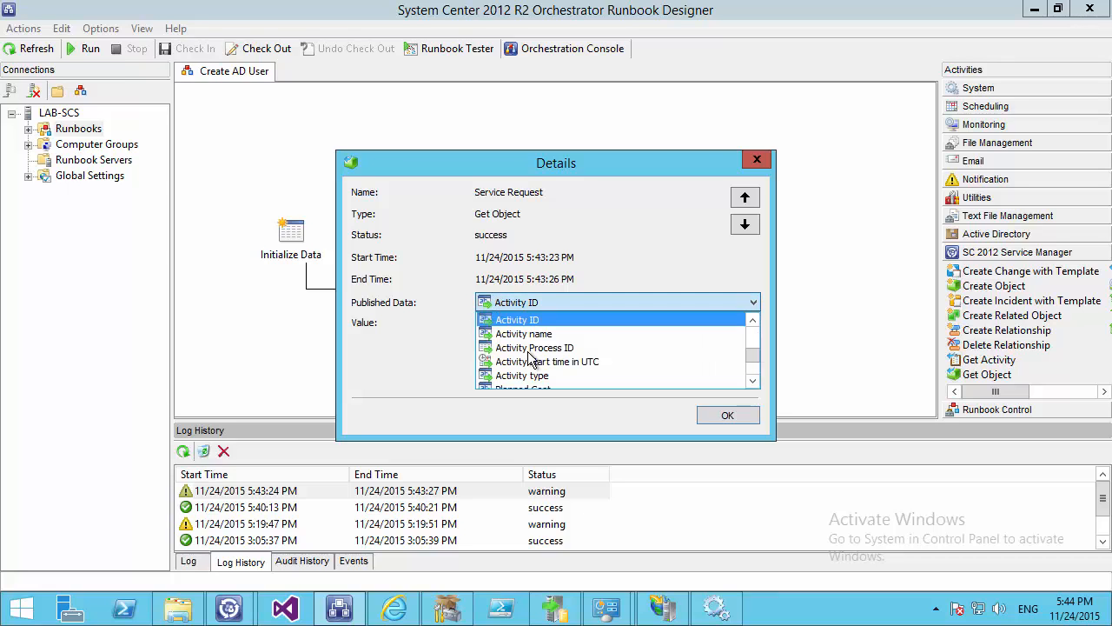
pyautogui.press('d')
pyautogui.scroll(1, 585, 350)
pyautogui.scroll(1, 584, 347)
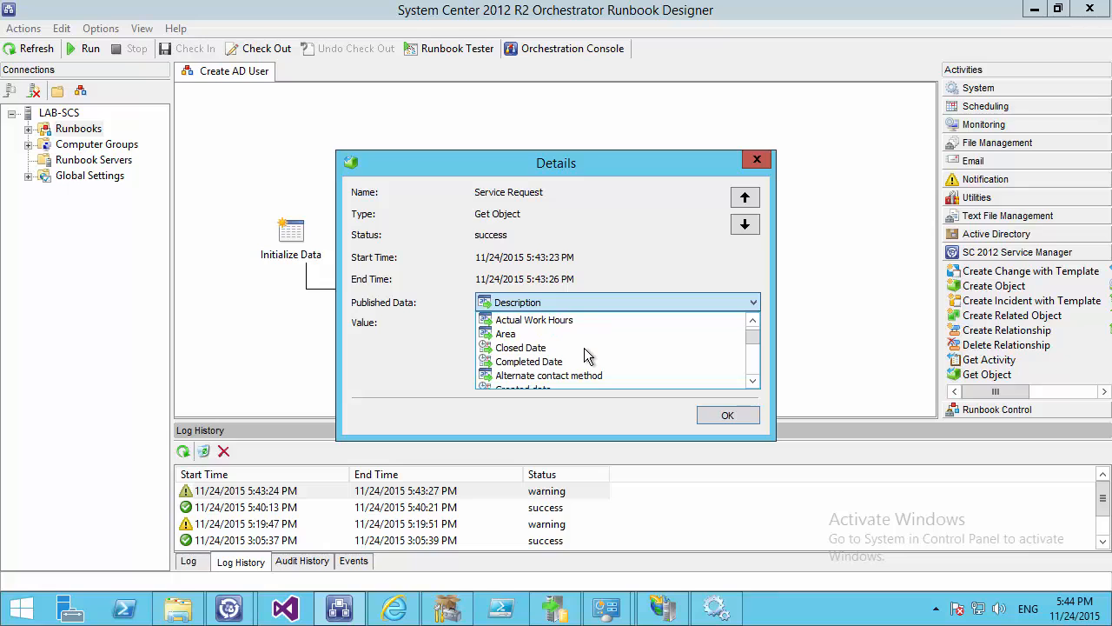
pyautogui.scroll(-1, 584, 347)
pyautogui.click(570, 364)
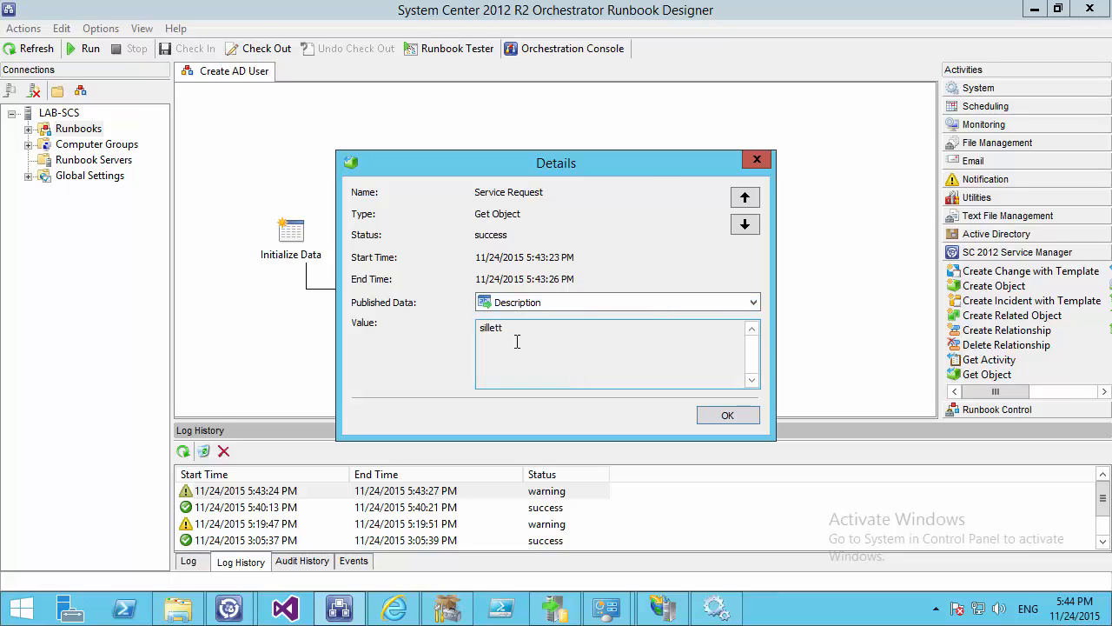
pyautogui.doubleClick(513, 328)
# Check the Service Request's Title value, test00000, and close its details
pyautogui.click(542, 307)
pyautogui.press('t')
pyautogui.press('i')
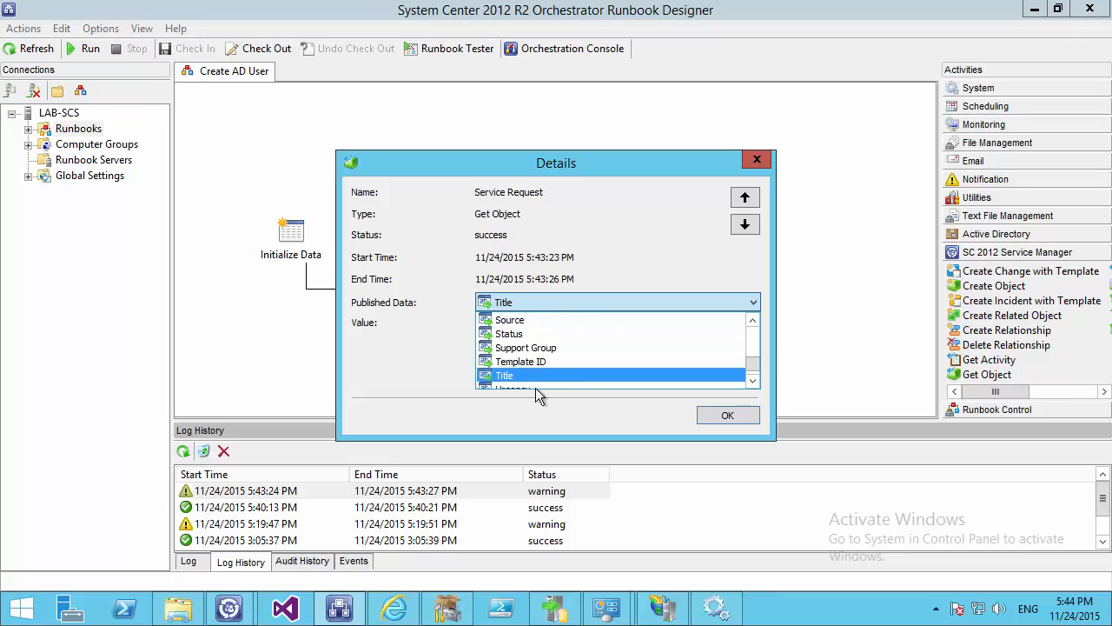
pyautogui.scroll(-2, 502, 348)
pyautogui.scroll(1, 557, 352)
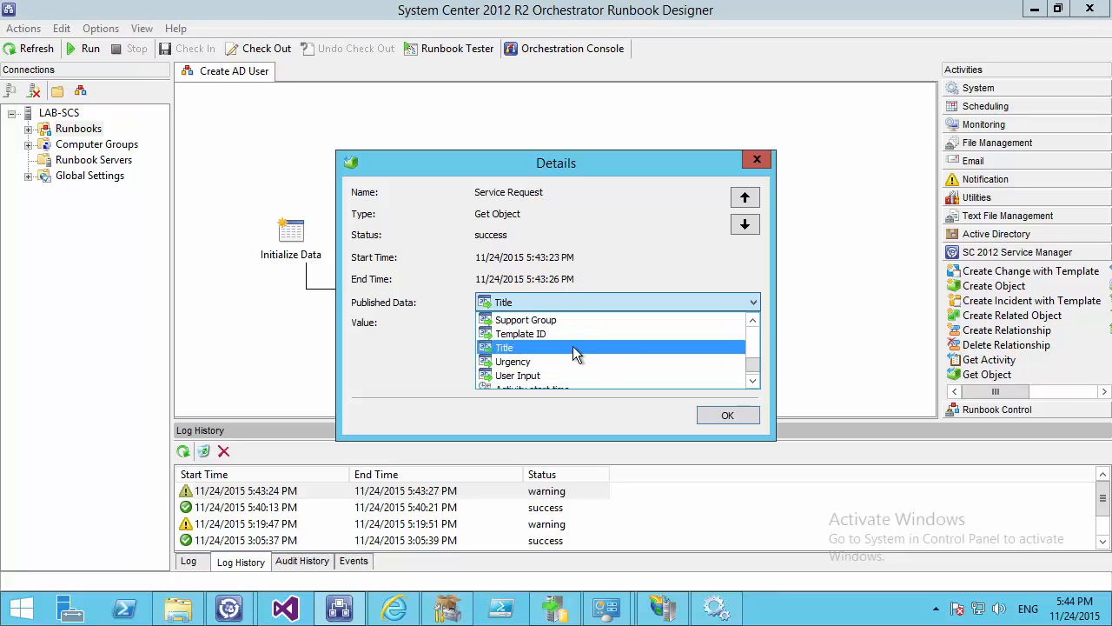
pyautogui.click(573, 346)
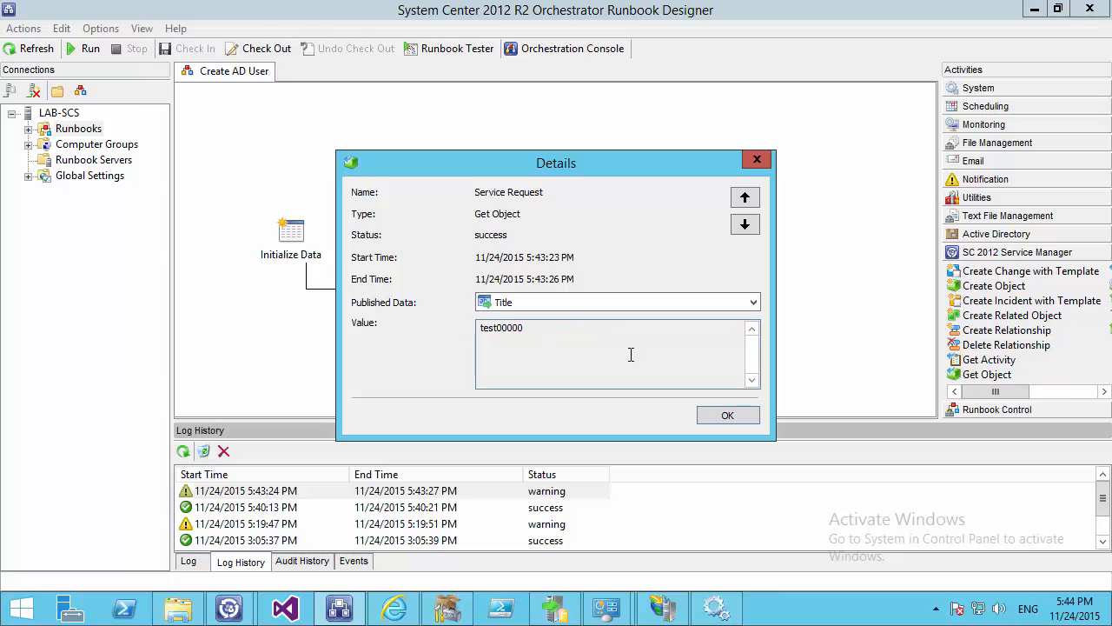
pyautogui.click(727, 416)
# Read Create User's error showing the AD user already exists, then close the run summary
pyautogui.doubleClick(463, 257)
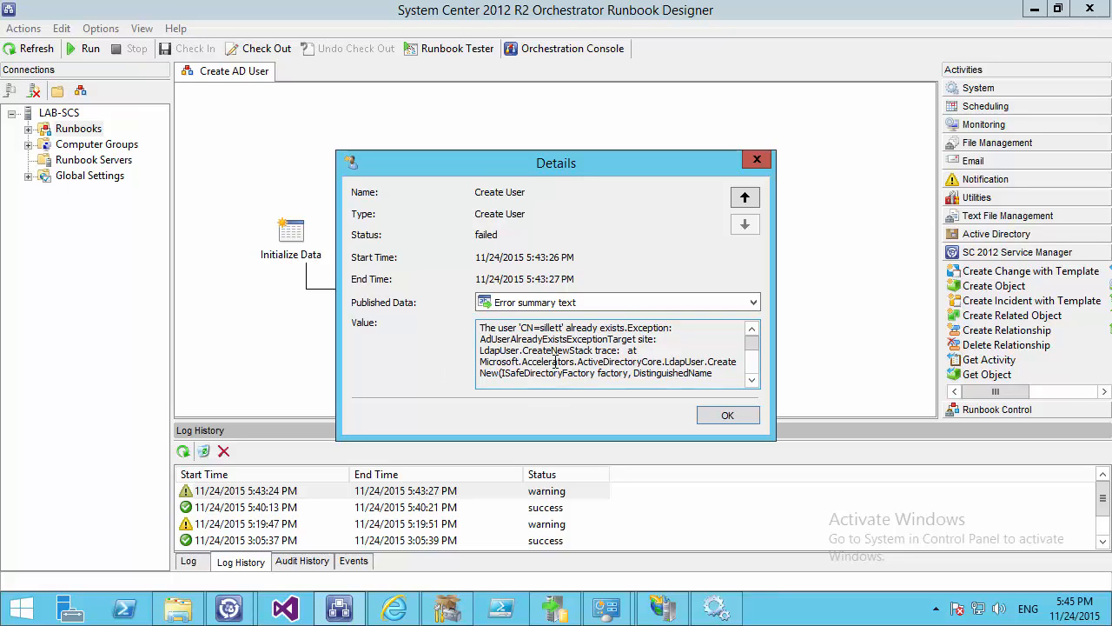
pyautogui.moveTo(562, 330)
pyautogui.mouseDown()
pyautogui.moveTo(532, 335)
pyautogui.moveTo(541, 328)
pyautogui.mouseUp()
pyautogui.click(745, 411)
pyautogui.click(728, 416)
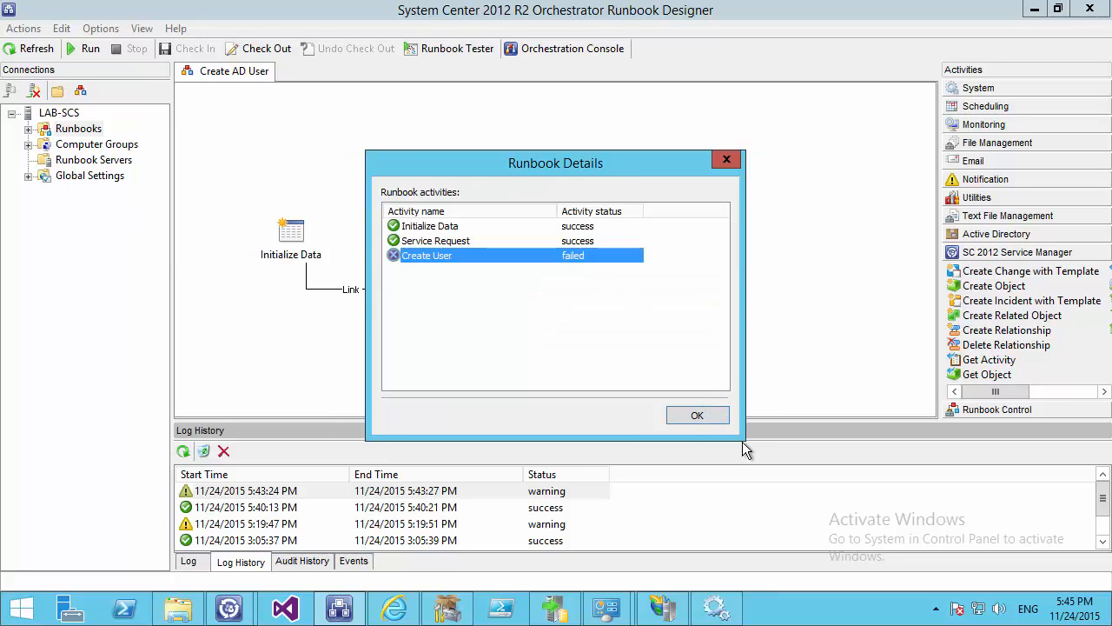
pyautogui.click(697, 417)
# Set Create User's Common Name to the Service Request's Title, replacing the old Description reference
pyautogui.doubleClick(543, 298)
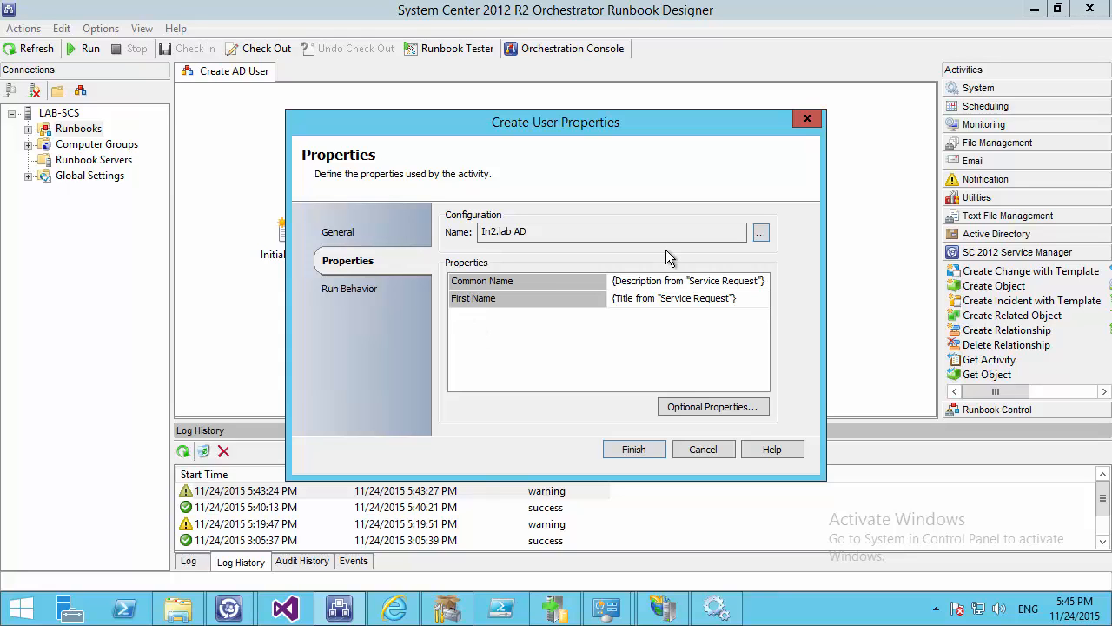
pyautogui.click(652, 283)
pyautogui.rightClick(650, 280)
pyautogui.moveTo(700, 296)
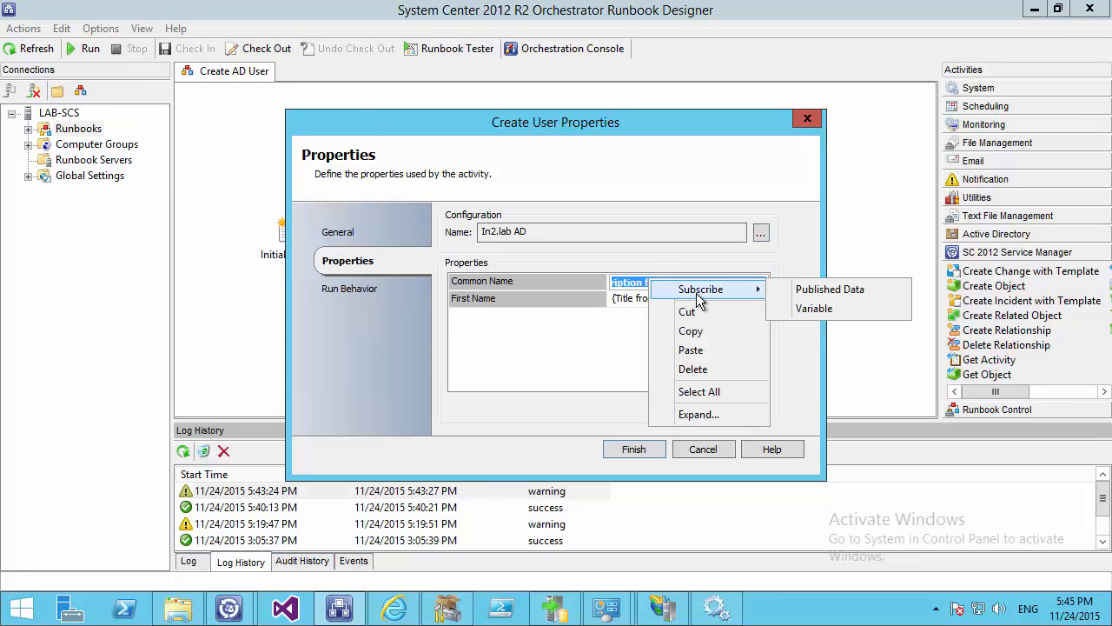
pyautogui.click(832, 293)
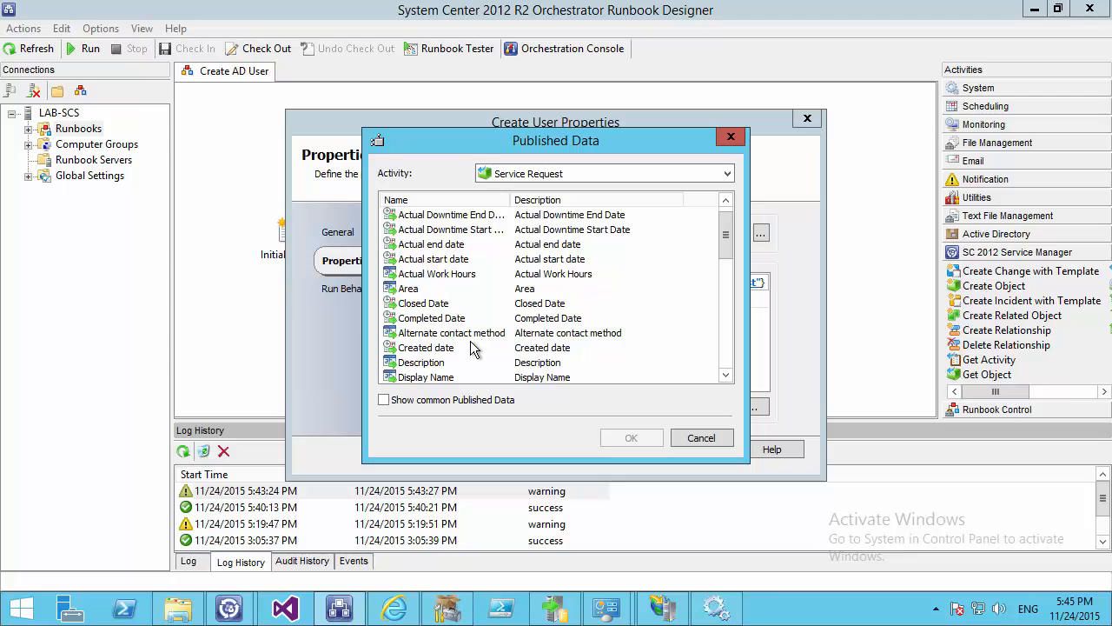
pyautogui.scroll(-6, 390, 362)
pyautogui.scroll(6, 398, 348)
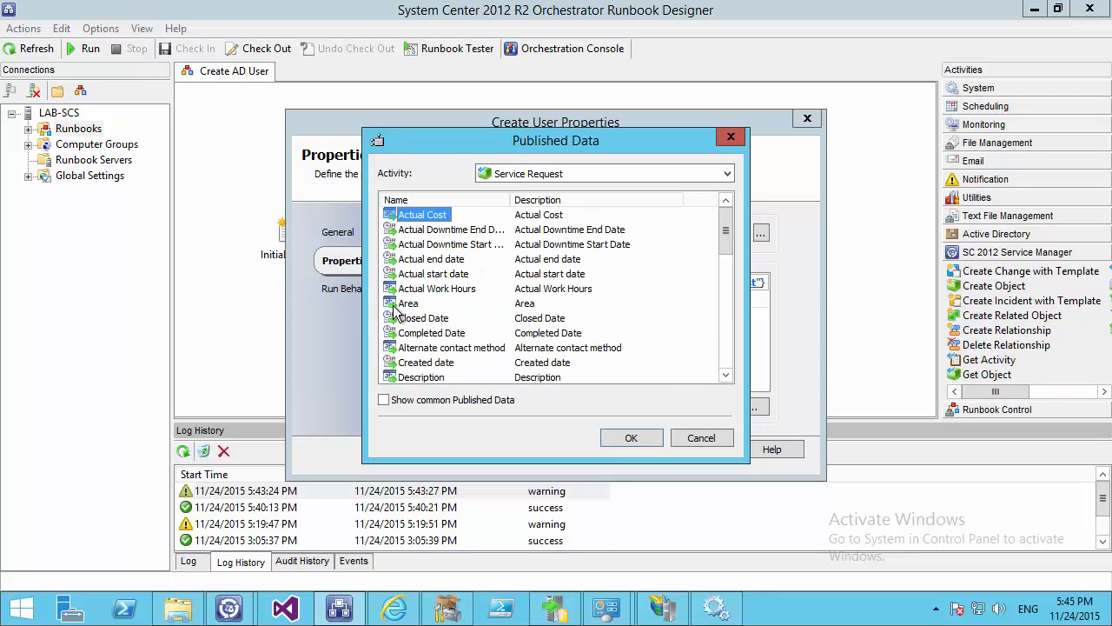
pyautogui.scroll(-8, 396, 308)
pyautogui.doubleClick(417, 365)
pyautogui.press('Delete')
pyautogui.press('Return')
# Set First Name to the Service Request's Description, remove the old Title reference, and finish
pyautogui.click(731, 300)
pyautogui.rightClick(723, 300)
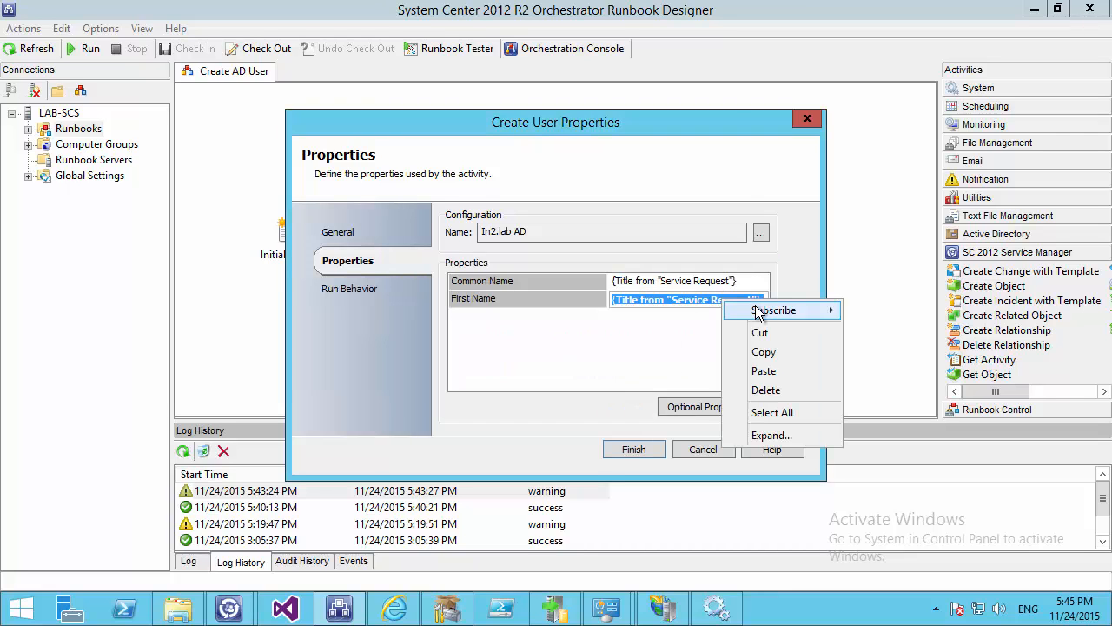
pyautogui.moveTo(773, 311)
pyautogui.click(899, 310)
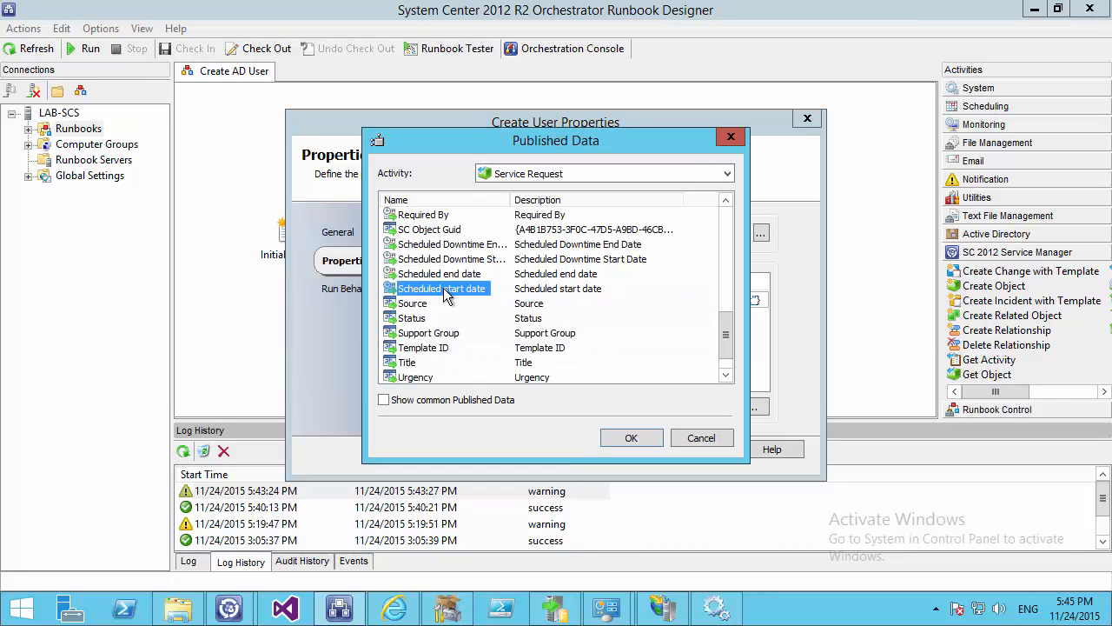
pyautogui.scroll(8, 445, 295)
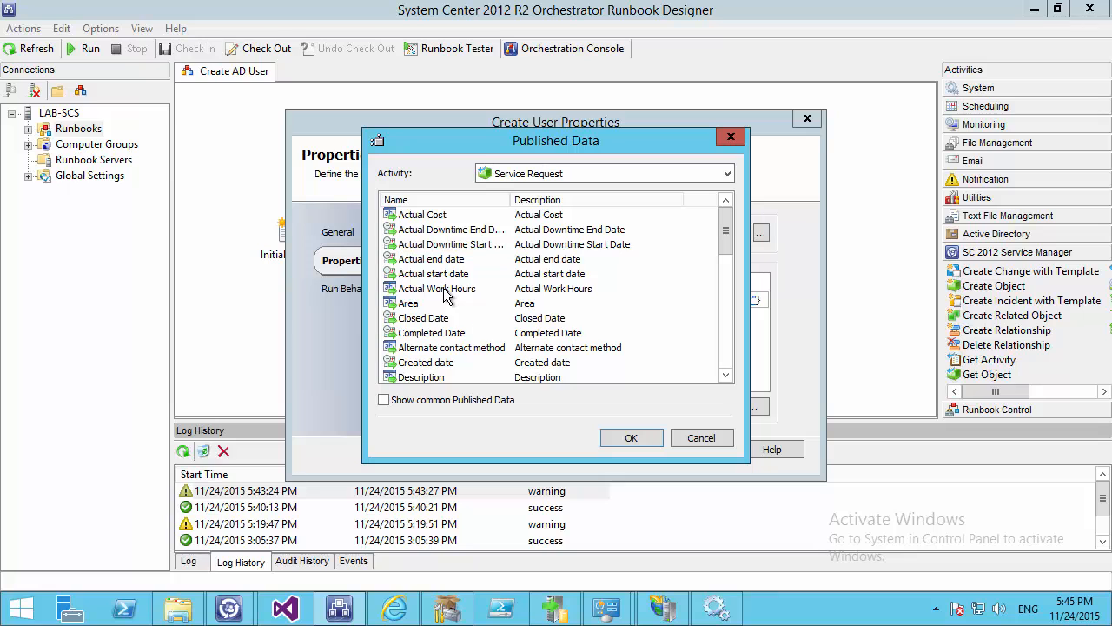
pyautogui.click(421, 377)
pyautogui.click(615, 443)
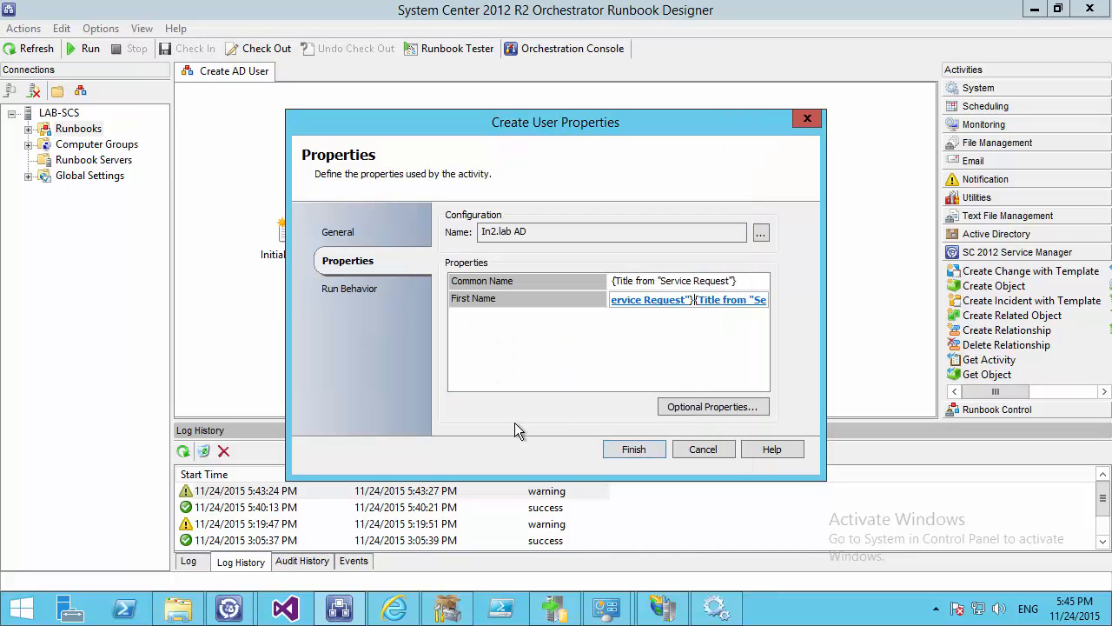
pyautogui.press('Delete')
pyautogui.click(650, 394)
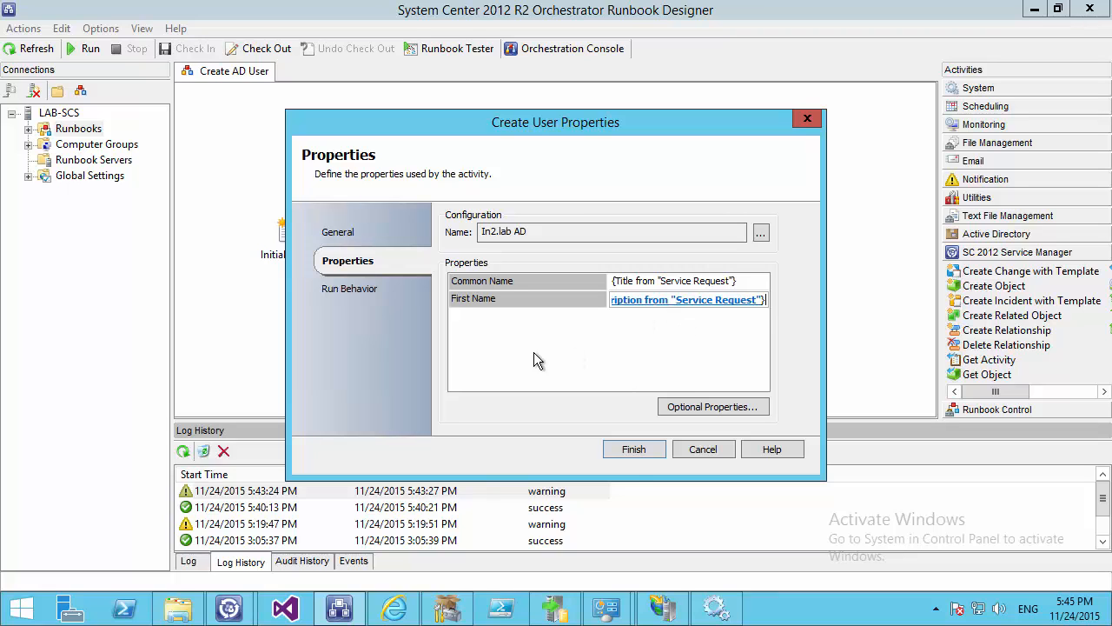
pyautogui.click(632, 452)
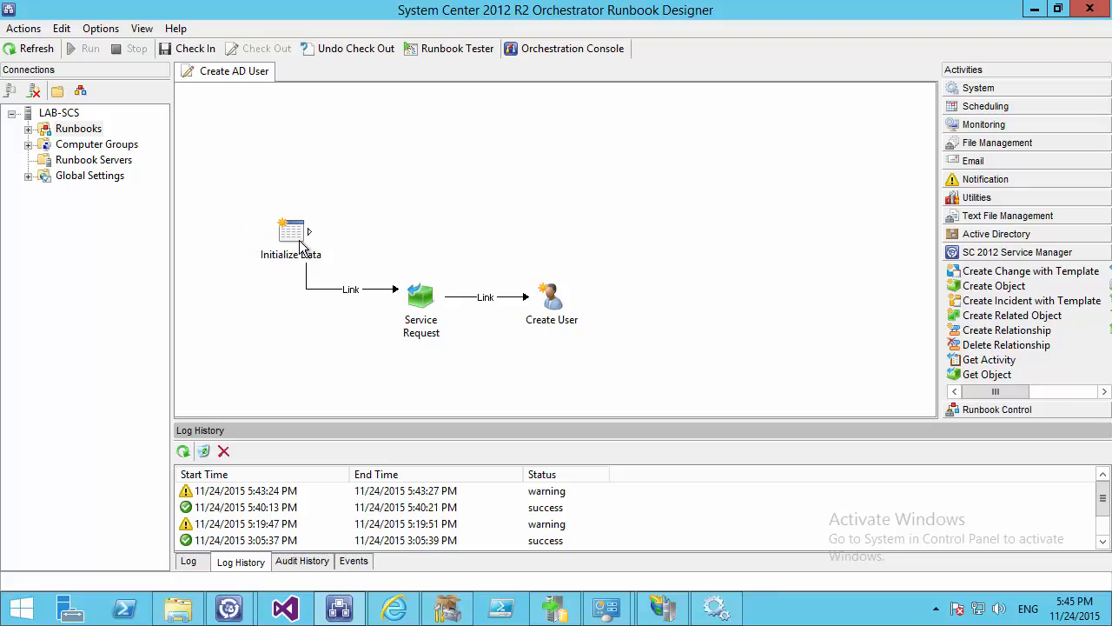
# Copy the Initialize Data ID value from the latest run's log details
pyautogui.doubleClick(239, 492)
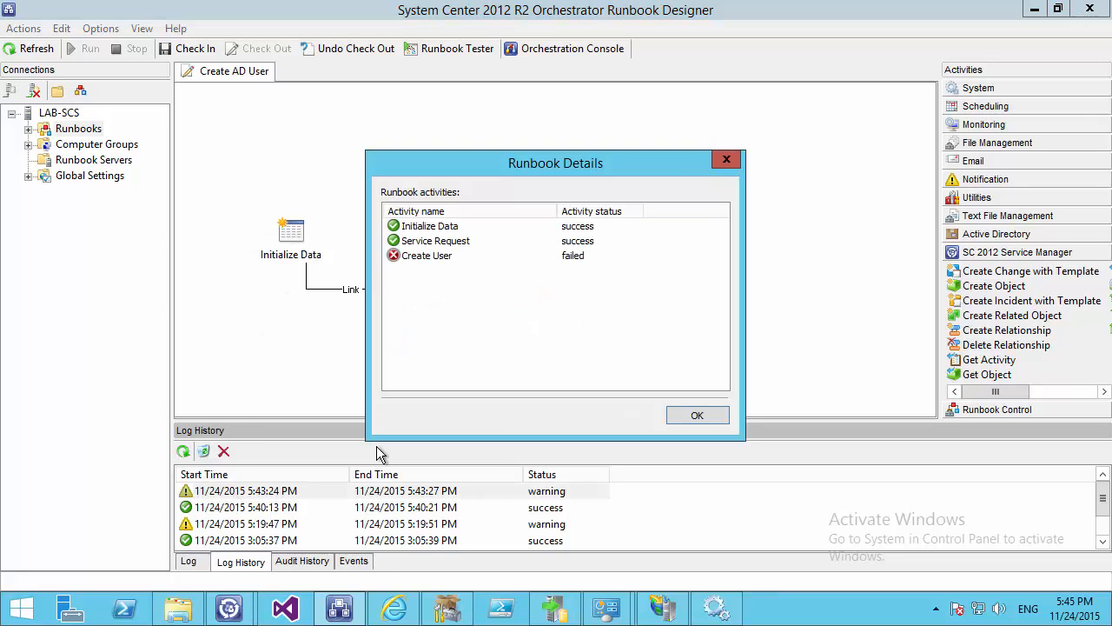
pyautogui.doubleClick(418, 224)
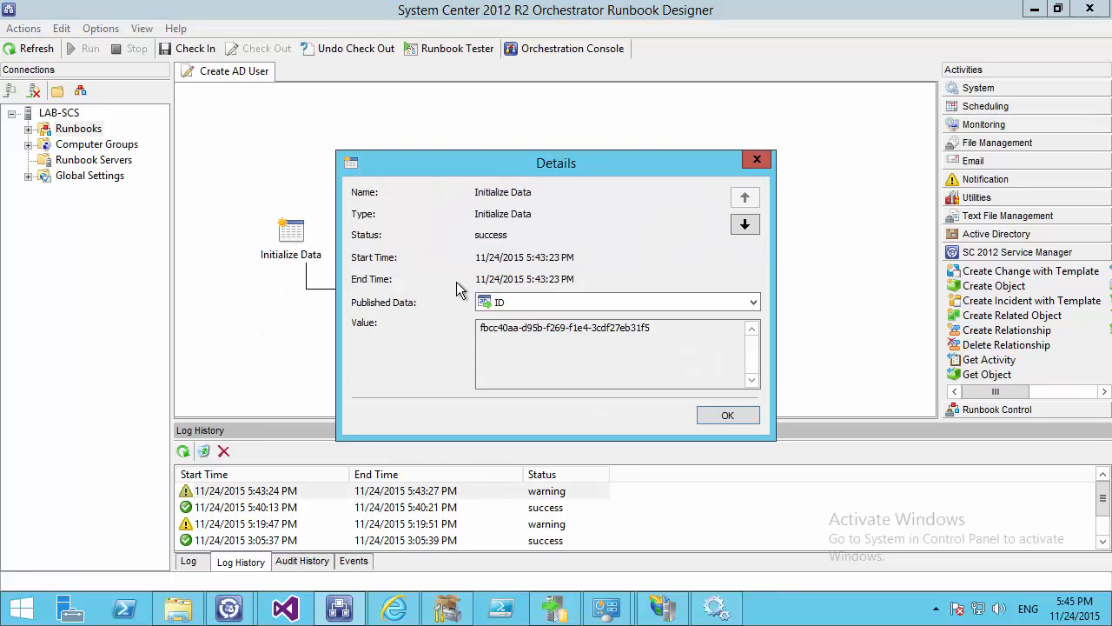
pyautogui.moveTo(682, 323); pyautogui.dragTo(422, 377)
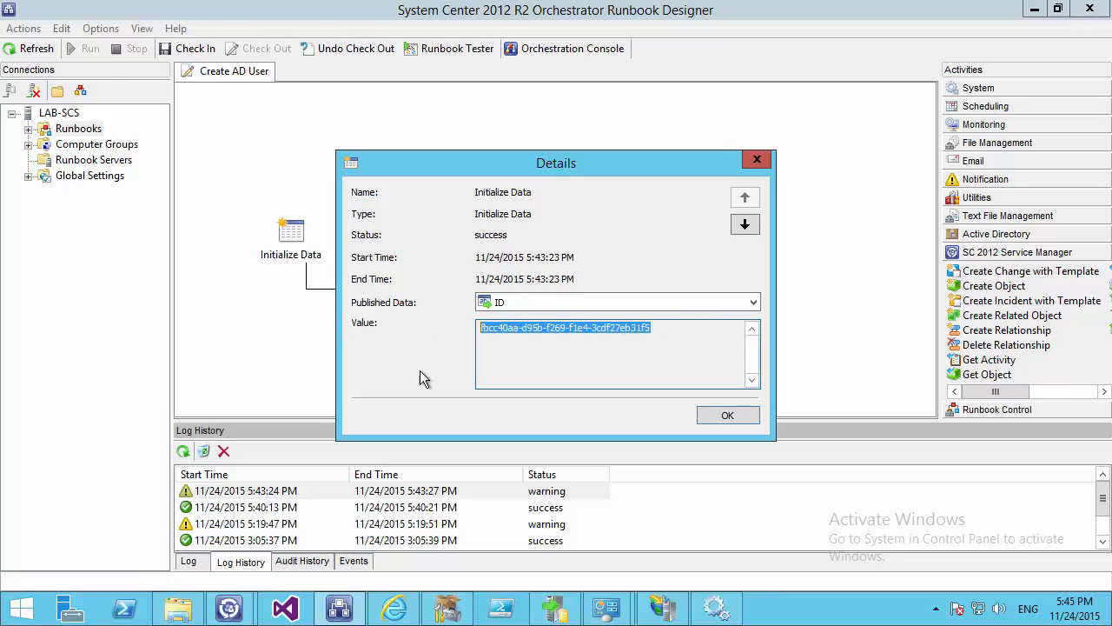
pyautogui.moveTo(539, 163); pyautogui.dragTo(751, 89)
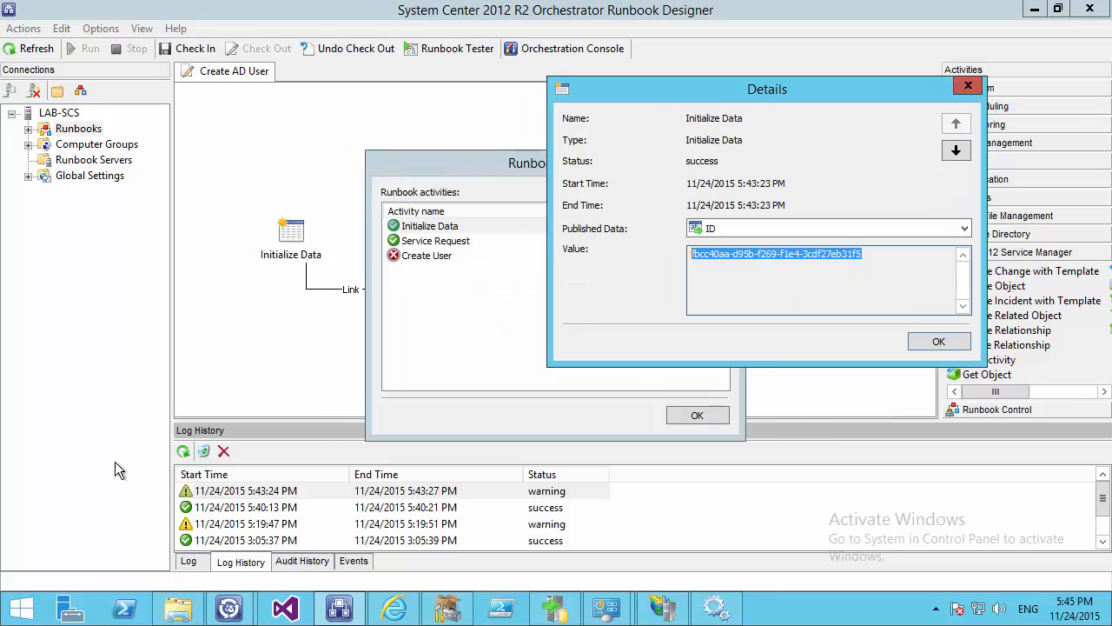
pyautogui.rightClick(777, 249)
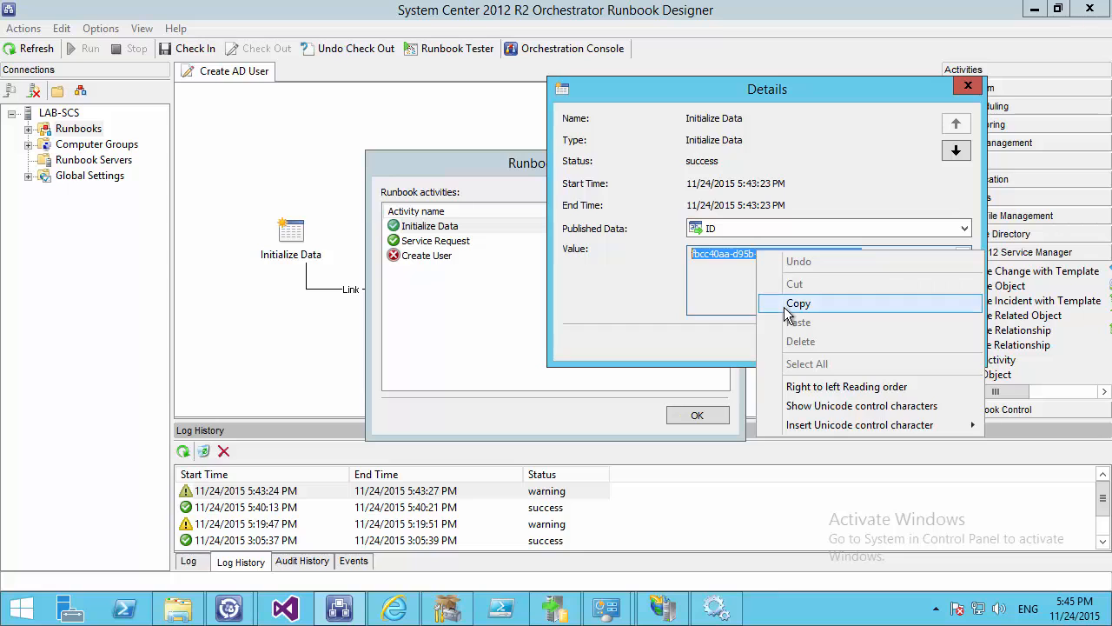
pyautogui.click(784, 307)
# Close the run details and open Create AD User in the Runbook Tester
pyautogui.press('Return')
pyautogui.click(697, 415)
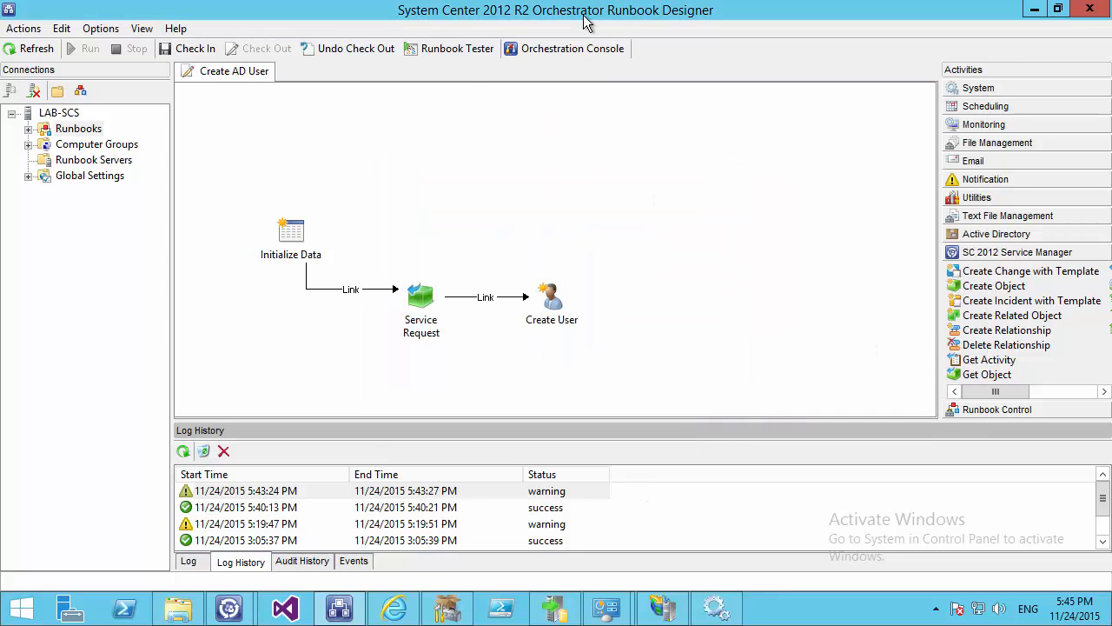
pyautogui.click(447, 47)
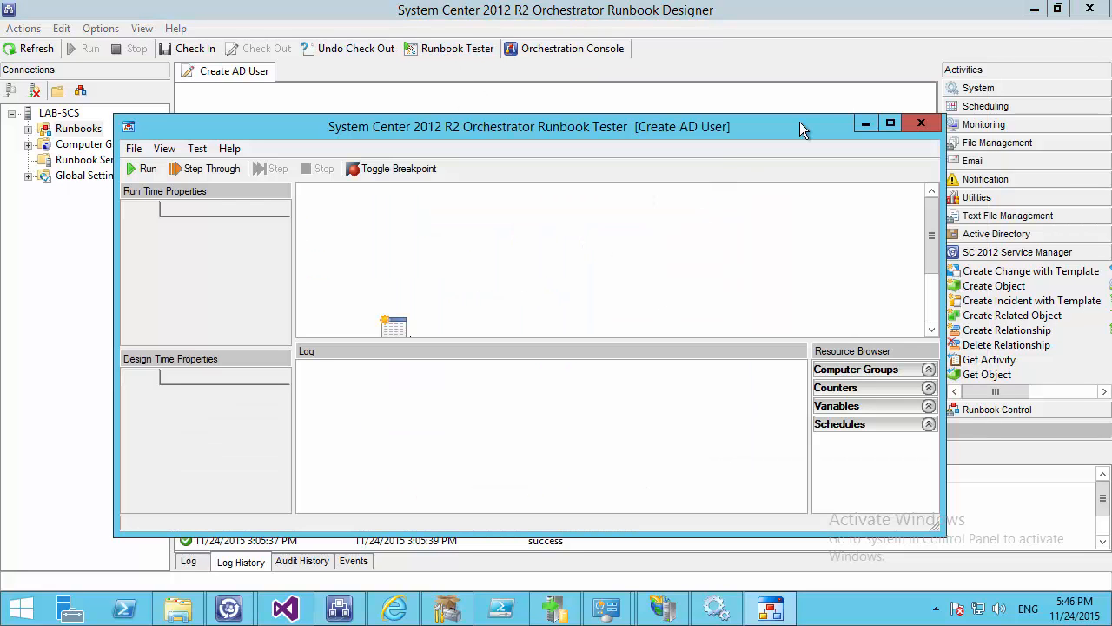
# Maximize the Tester and run Create AD User with the copied ID pasted into Initialize Data
pyautogui.click(893, 123)
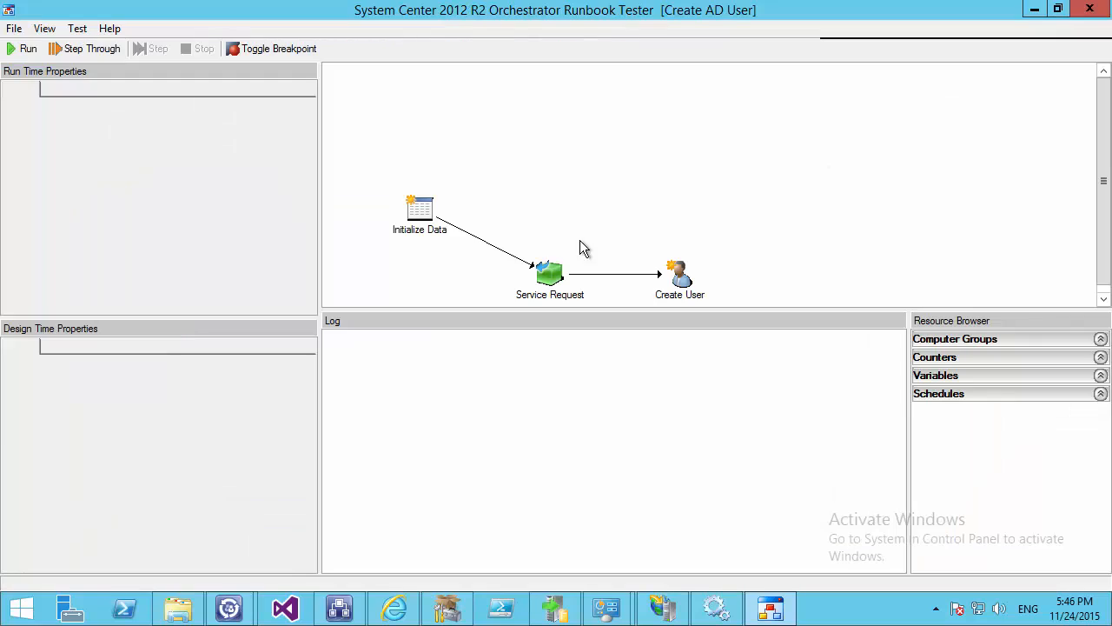
pyautogui.click(418, 209)
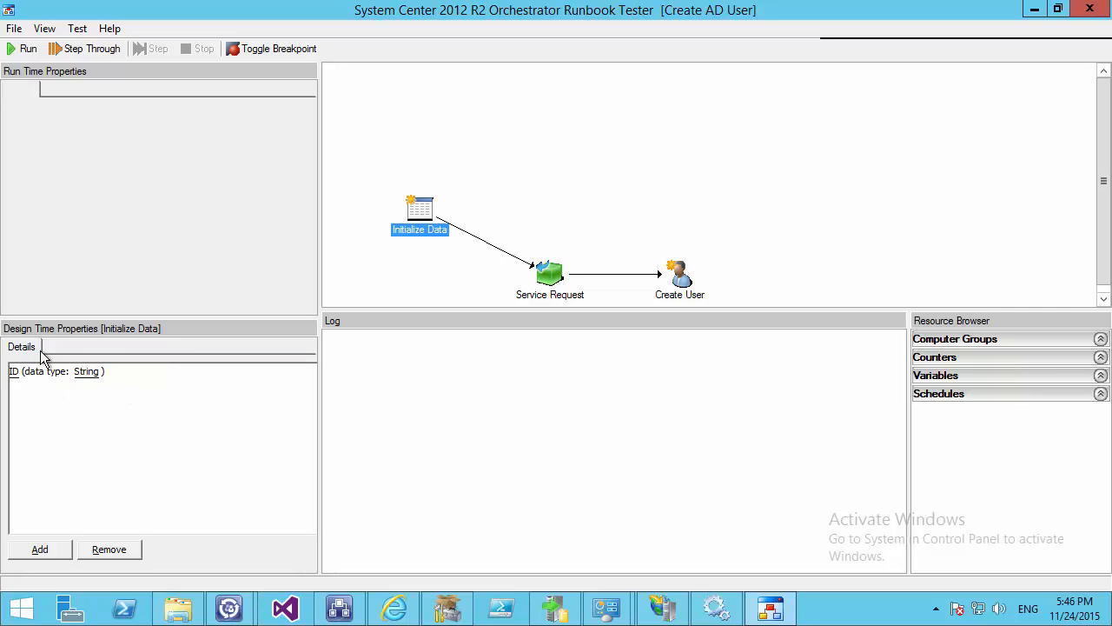
pyautogui.click(27, 50)
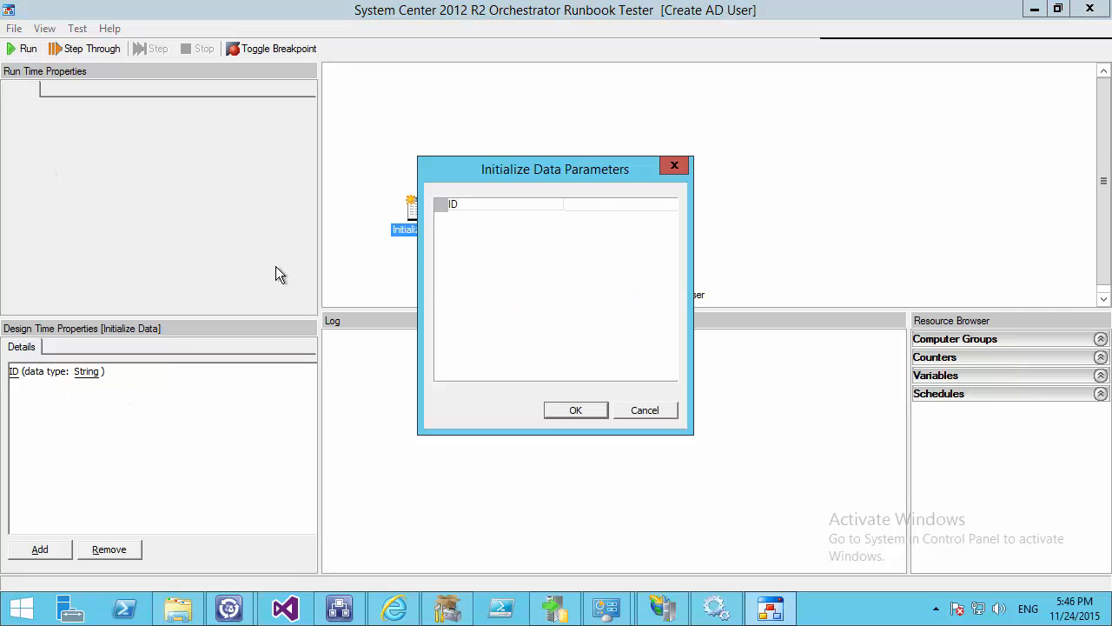
pyautogui.click(573, 203)
pyautogui.rightClick(573, 204)
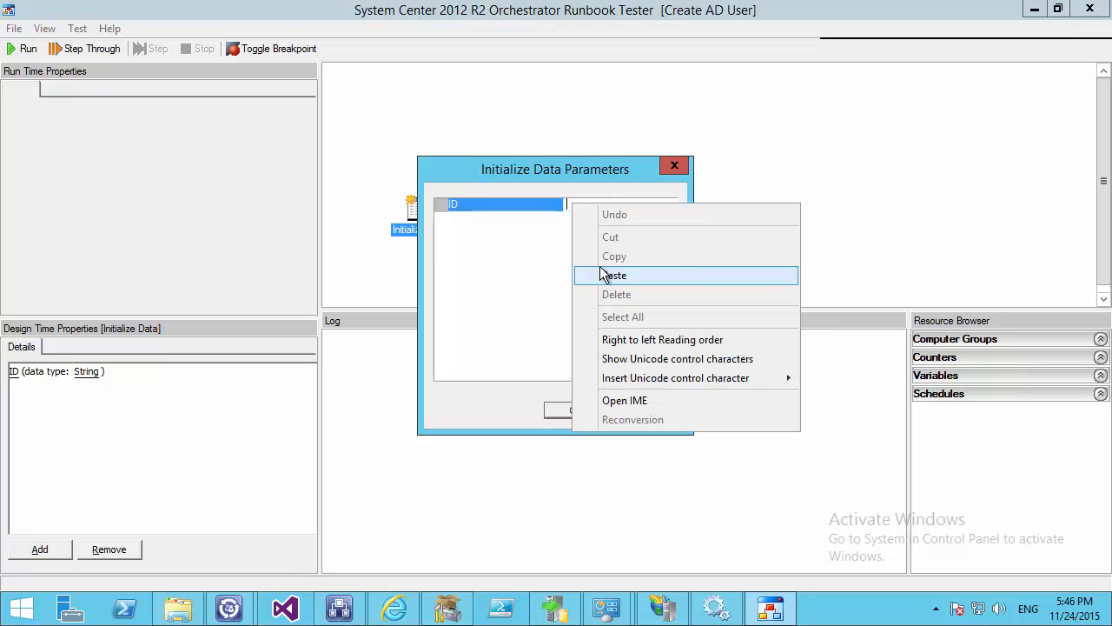
pyautogui.click(608, 274)
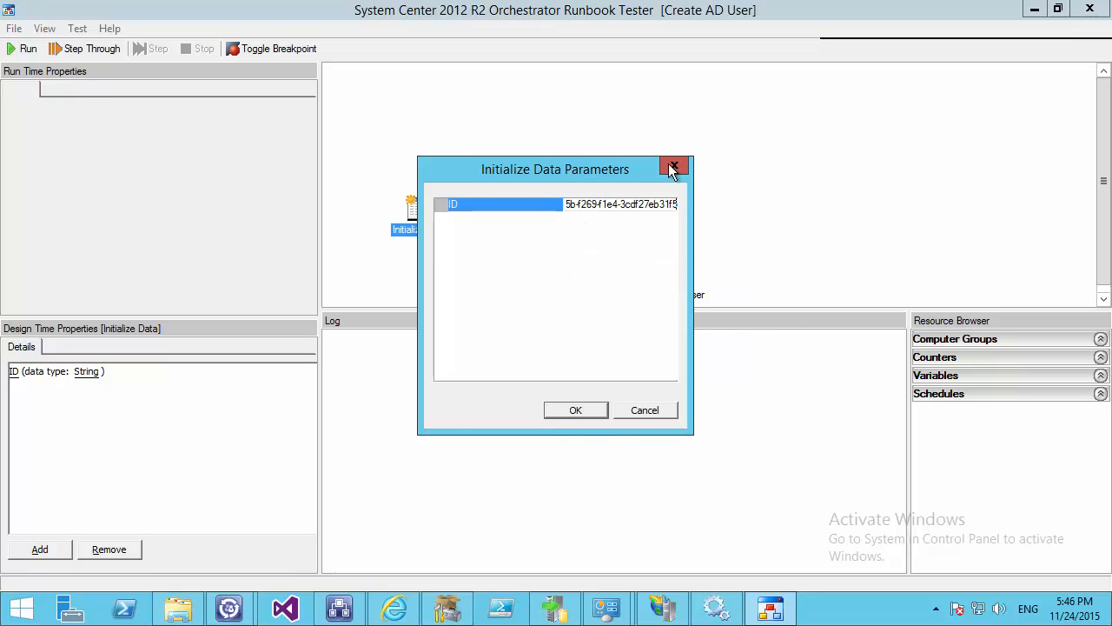
pyautogui.click(578, 413)
# Expand the Create User results to confirm test00000 was created
pyautogui.moveTo(339, 608)
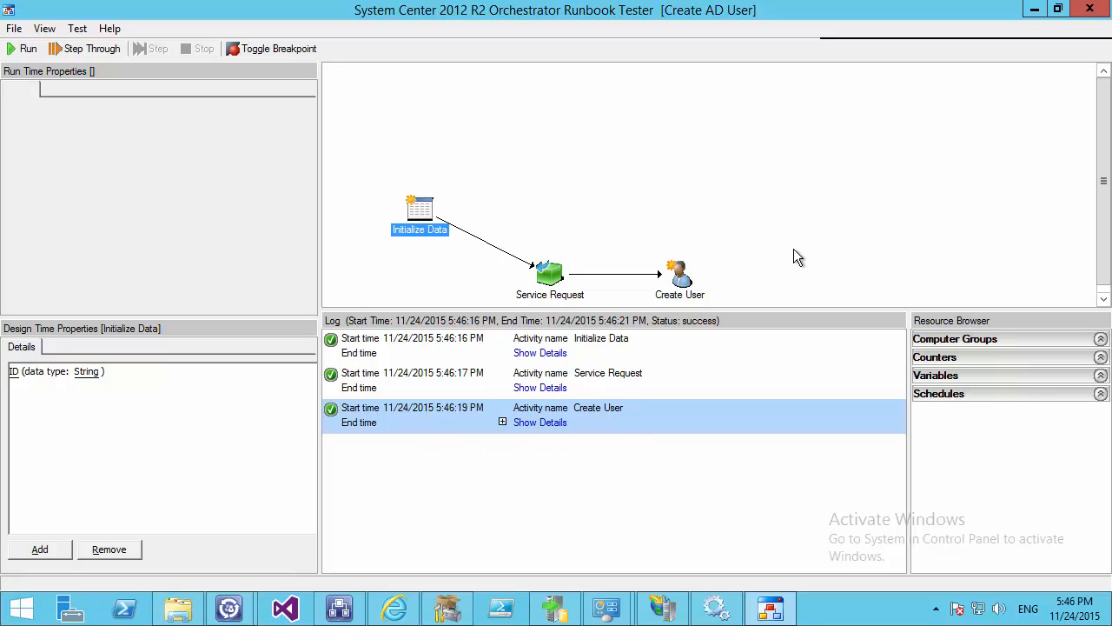
pyautogui.click(539, 423)
pyautogui.scroll(-3, 558, 547)
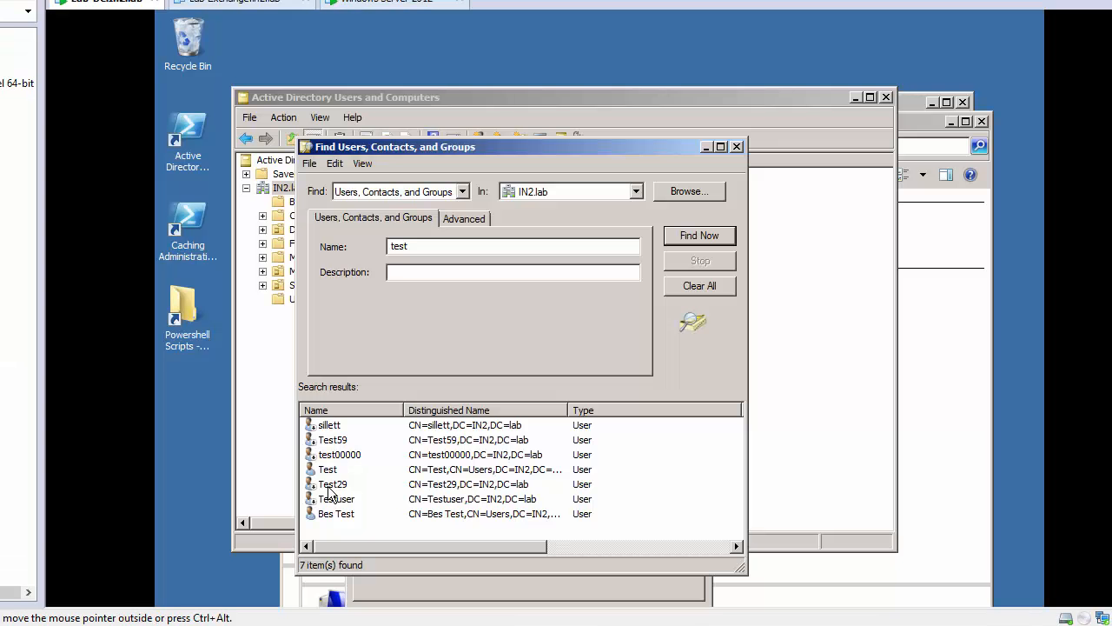
pyautogui.click(332, 455)
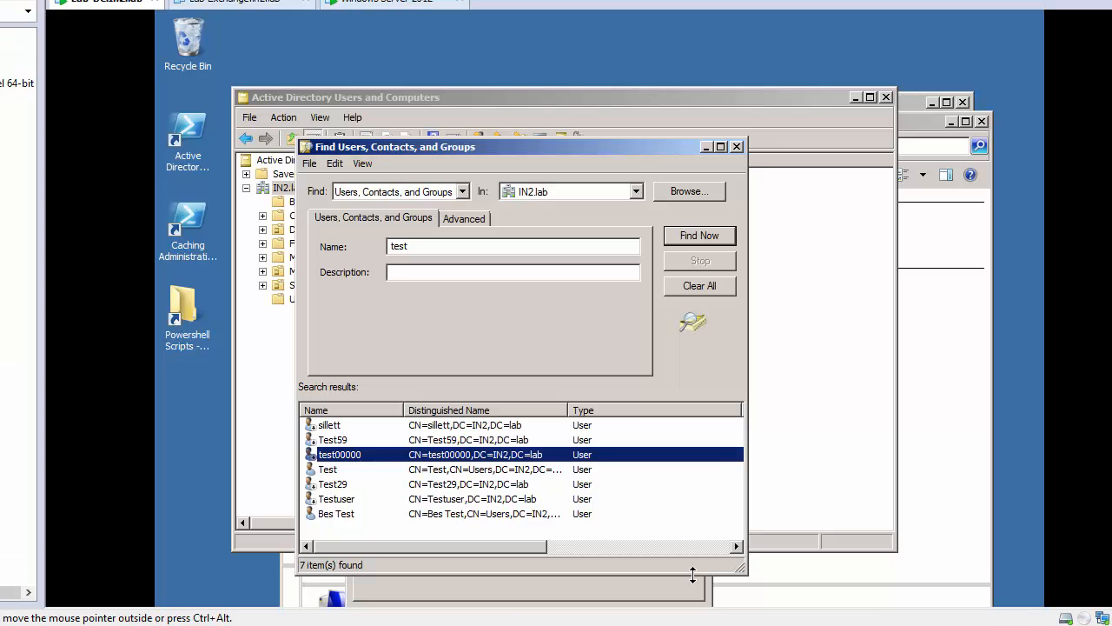